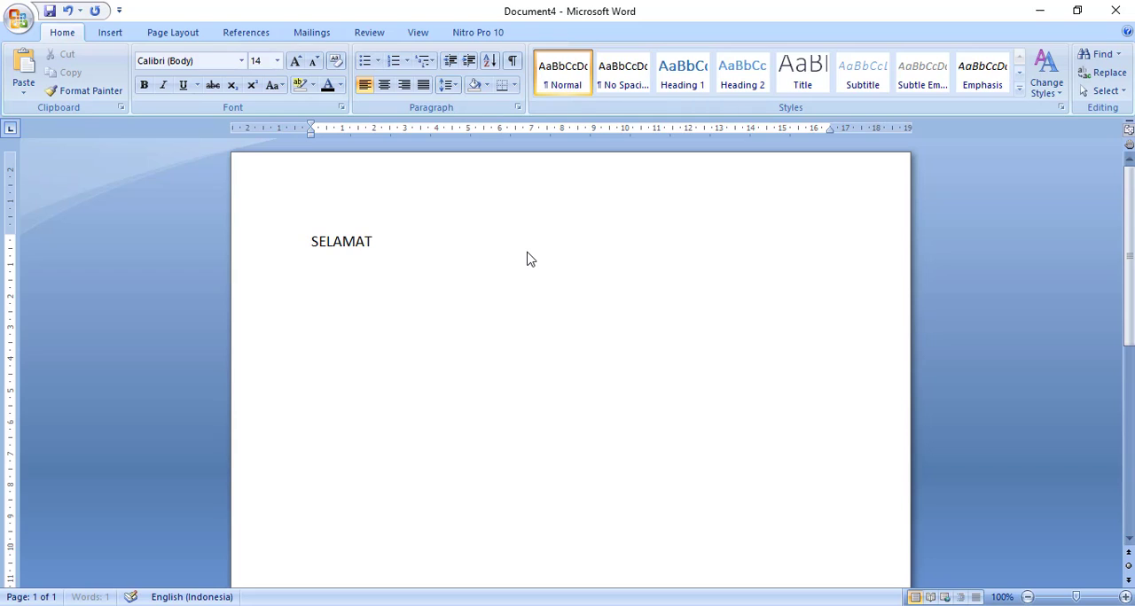
# - Complete the greeting as "SELAMAT PAGI." and start a new paragraph below it
pyautogui.write('PAGI.')
pyautogui.press('Return')
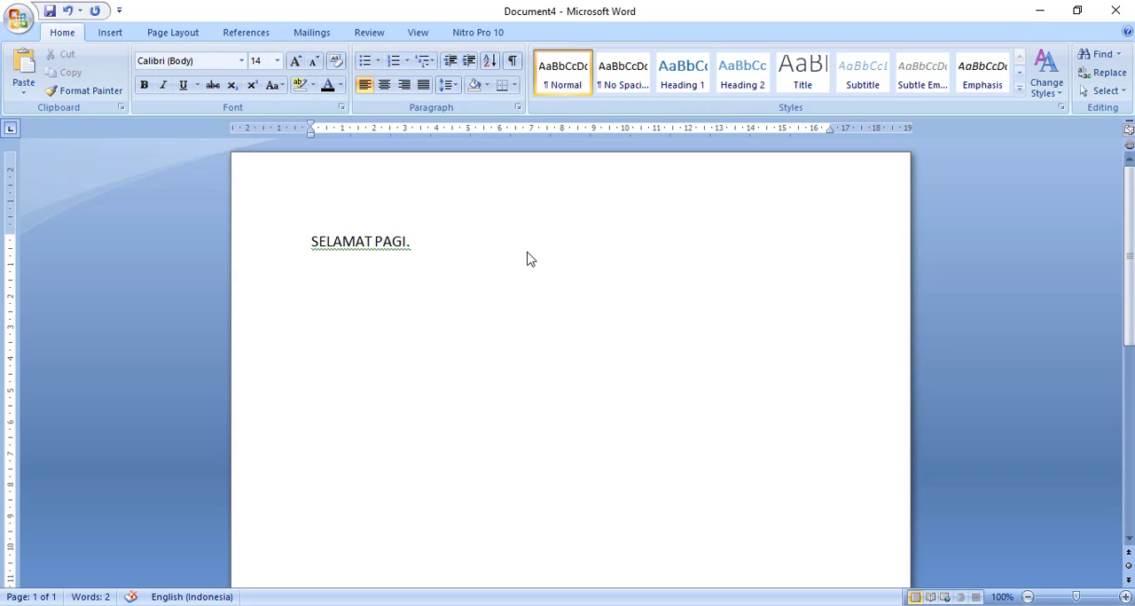
# - Write "HARI INI KITA AKAN BELAJAR MENCARI RATA-RATA DALAM TABEL" below the greeting, with "MICROSOFT WORD" on the following line
pyautogui.write('HARI INI')
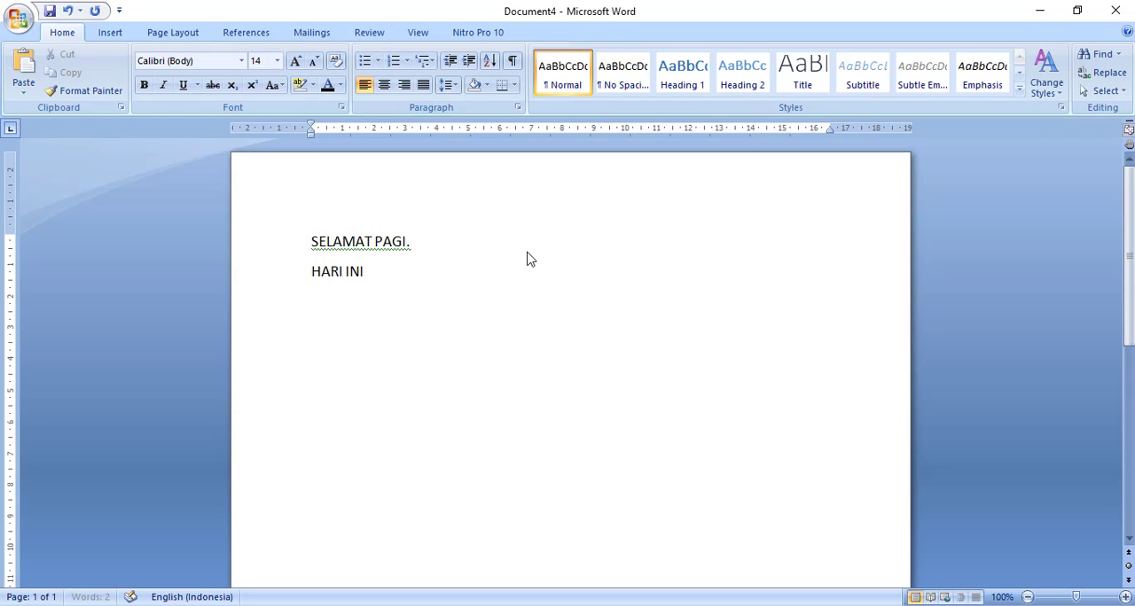
pyautogui.write(' KITA AKAN BELAJAR')
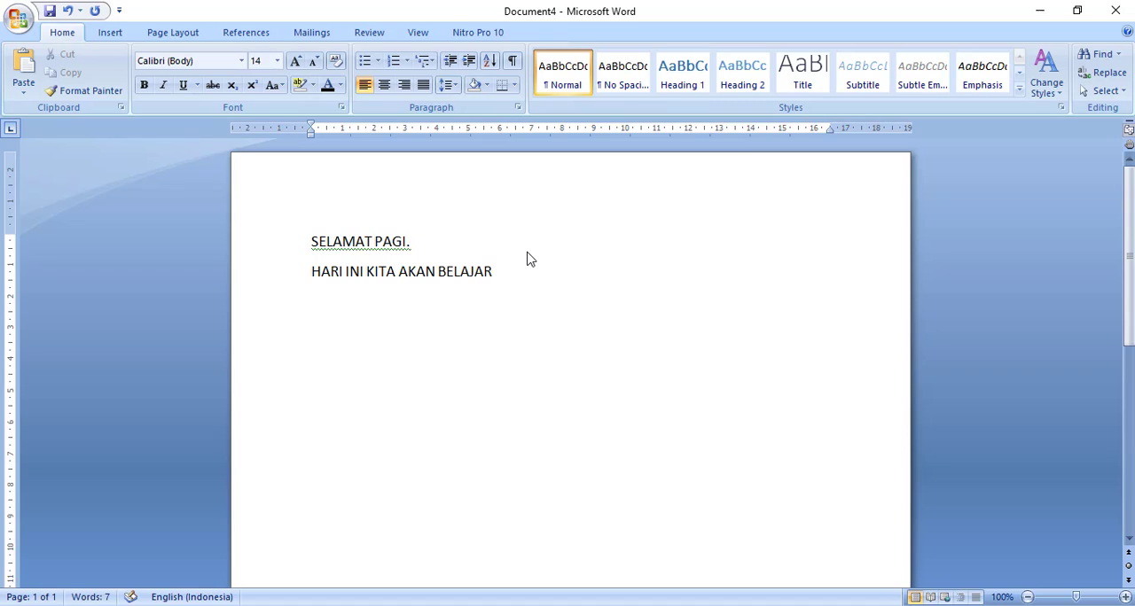
pyautogui.write(' MENCARI RATA-RATA')
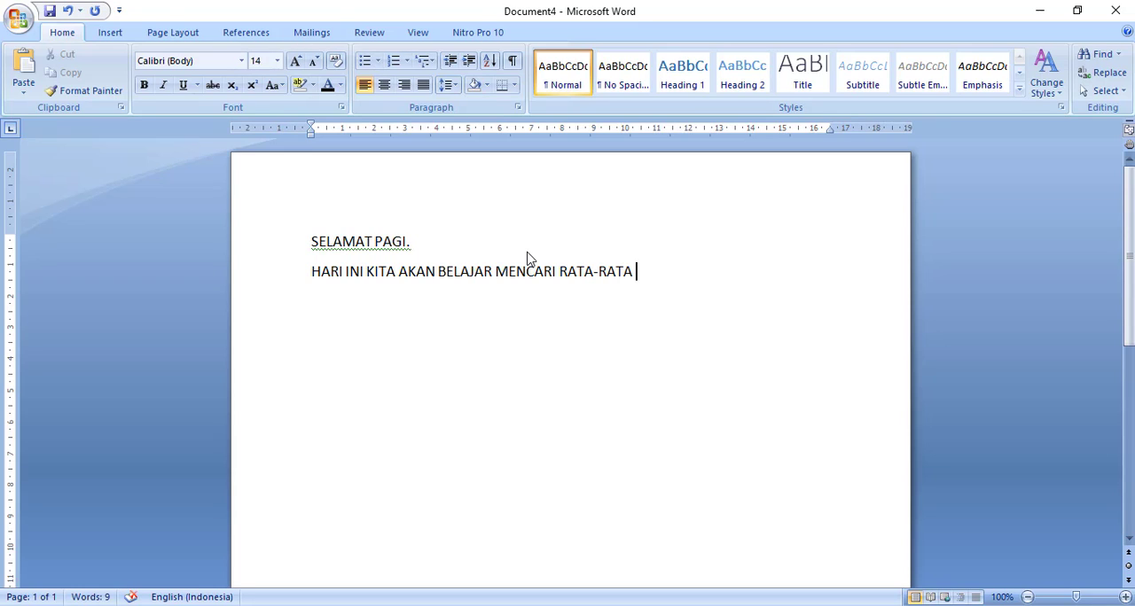
pyautogui.write('D')
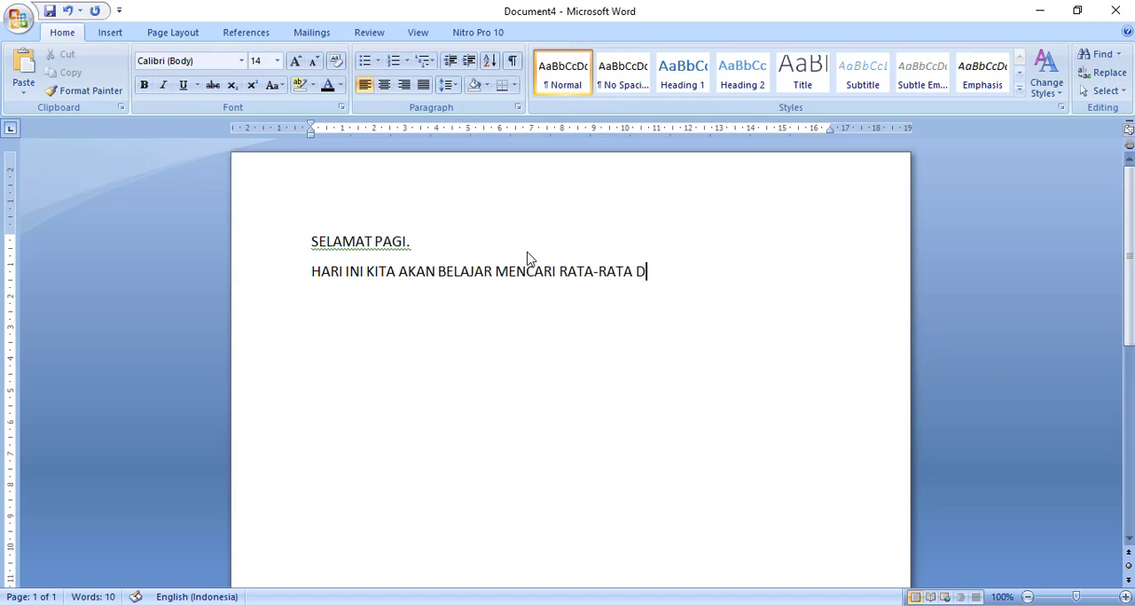
pyautogui.write('I')
pyautogui.press('BackSpace')
pyautogui.write('ALAM TABEL')
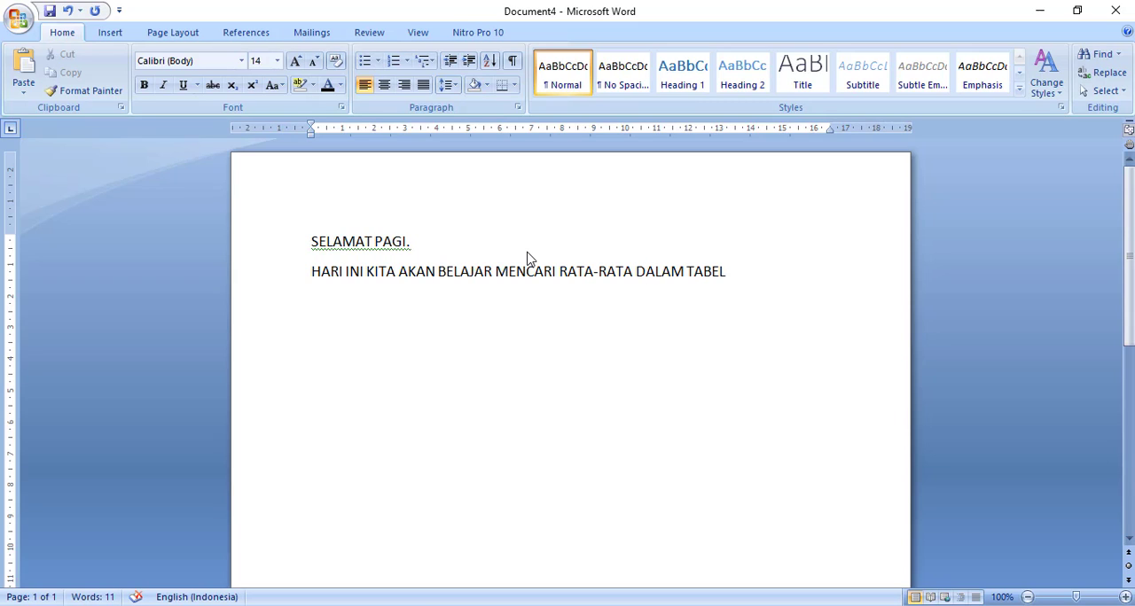
pyautogui.press('Return')
pyautogui.write('MICROSOFT WORD')
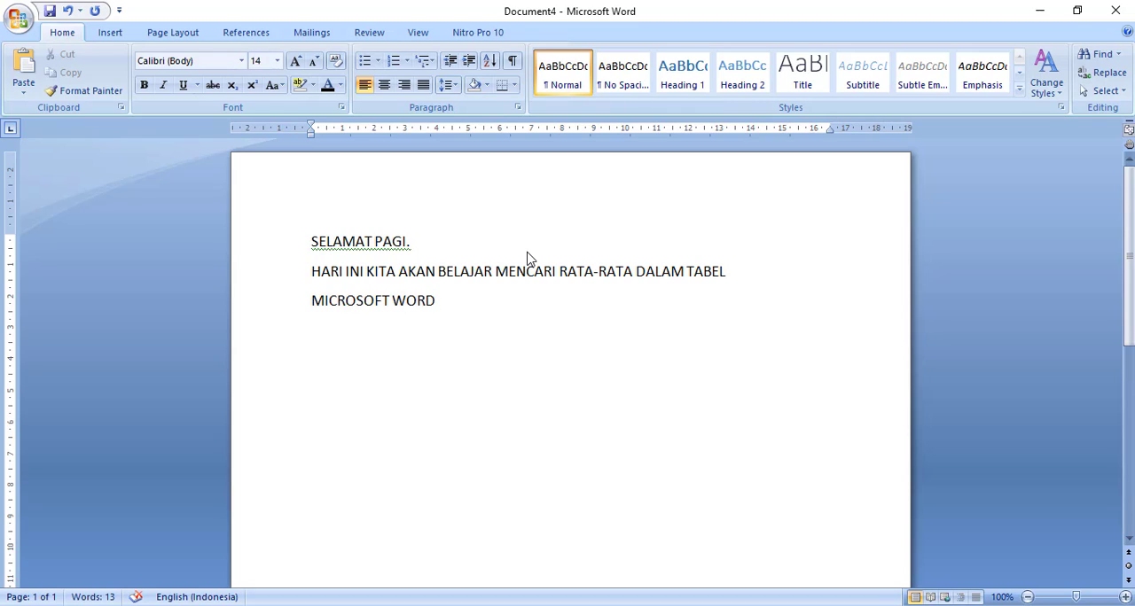
# - Add the line "PERHATIKAN LANGKAH-LAHKAH BERIKUT INI" as a new paragraph at the end of the text
pyautogui.press('Return')
pyautogui.write('PERHATI')
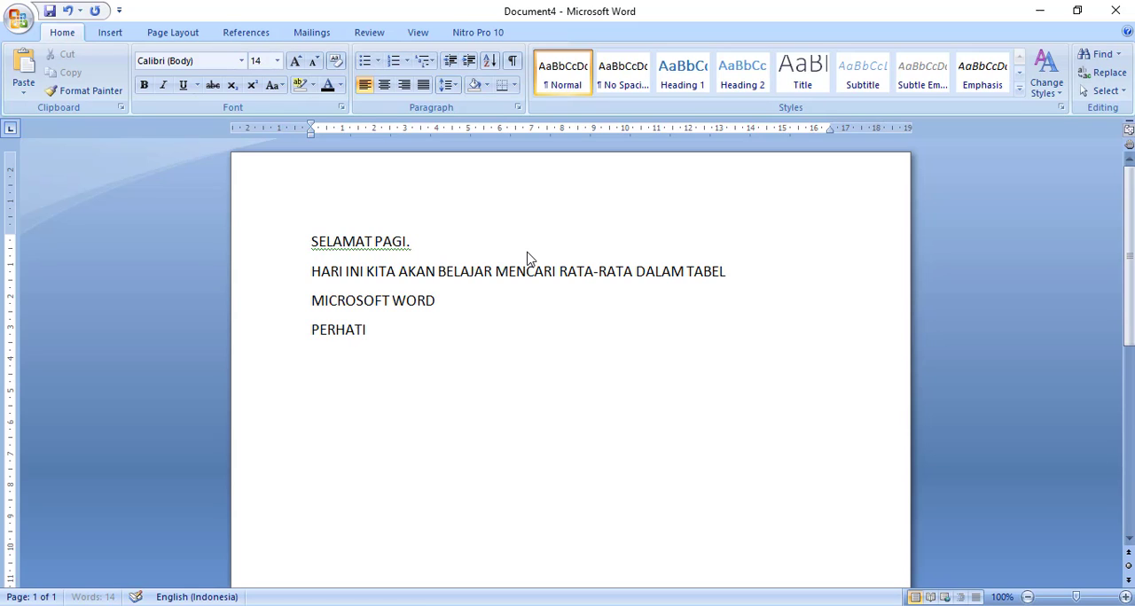
pyautogui.write('KAN LANGKAH')
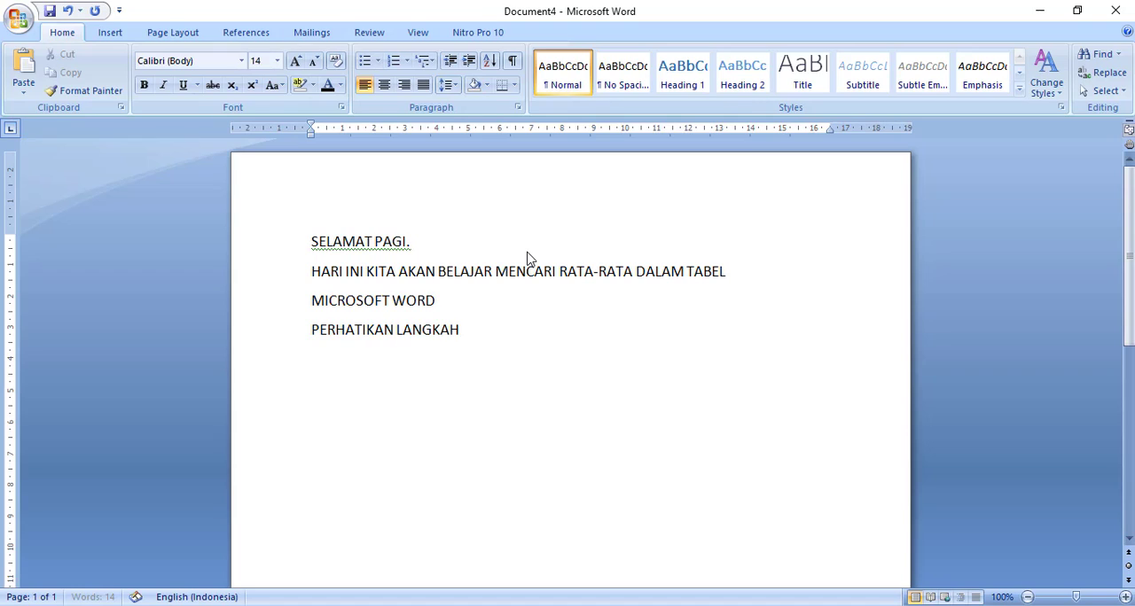
pyautogui.write('-LAHKAH BERIK')
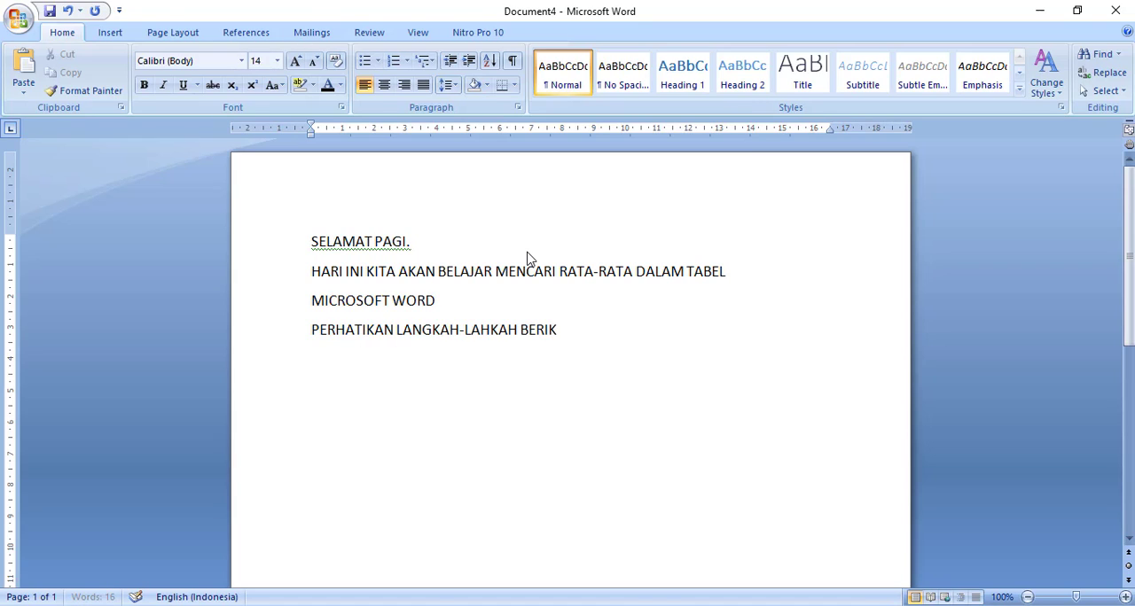
pyautogui.write('UT INI')
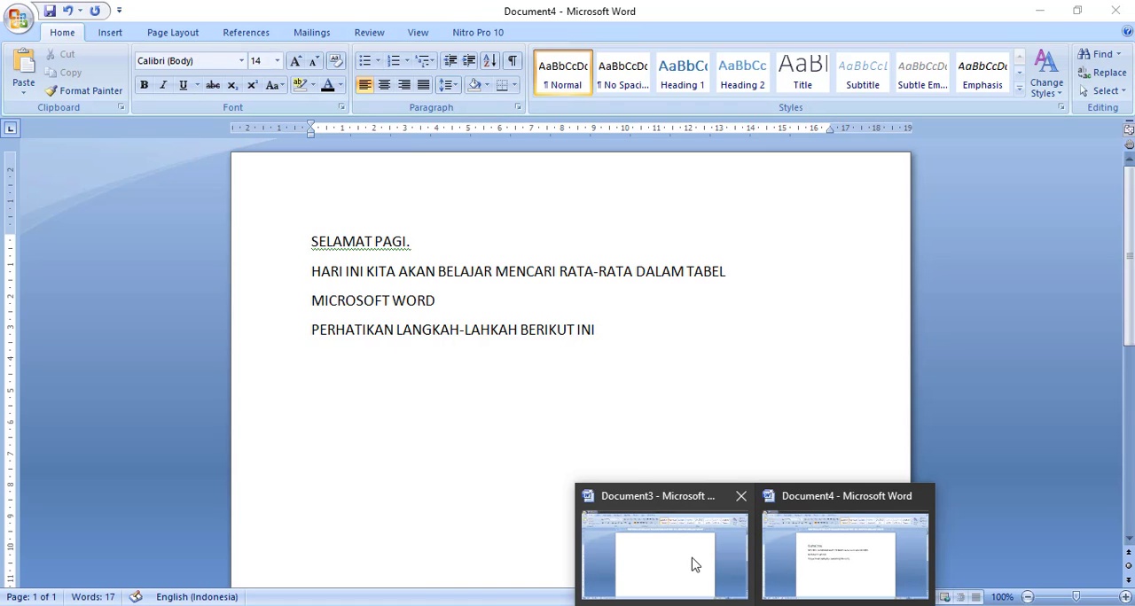
# - Switch to the blank Document3 and set its first paragraph to font size 16 with centred alignment
pyautogui.click(684, 558)
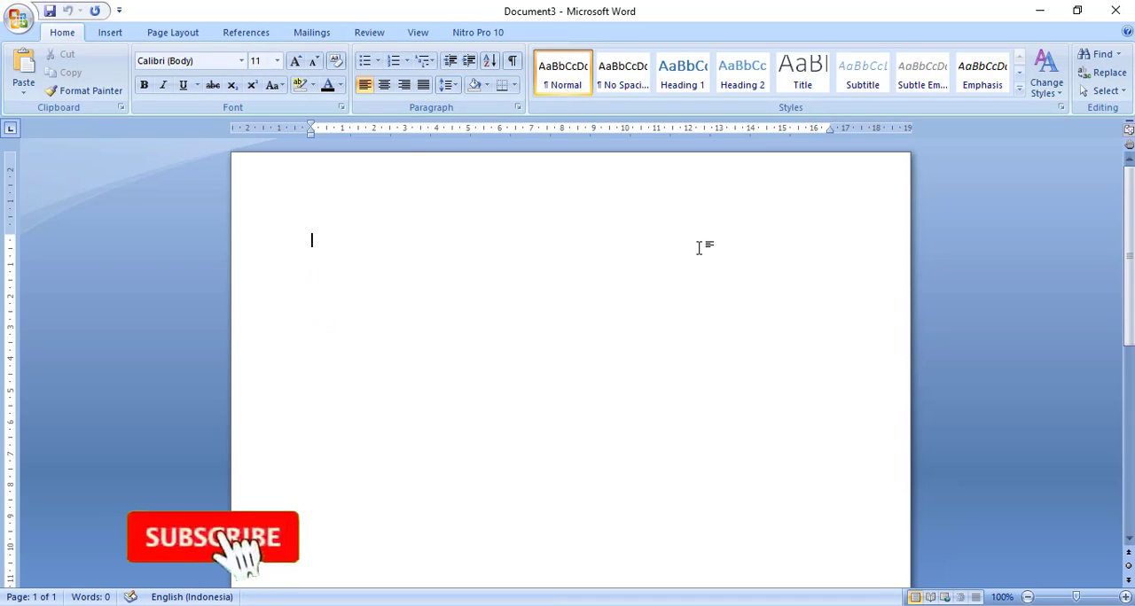
pyautogui.click(276, 60)
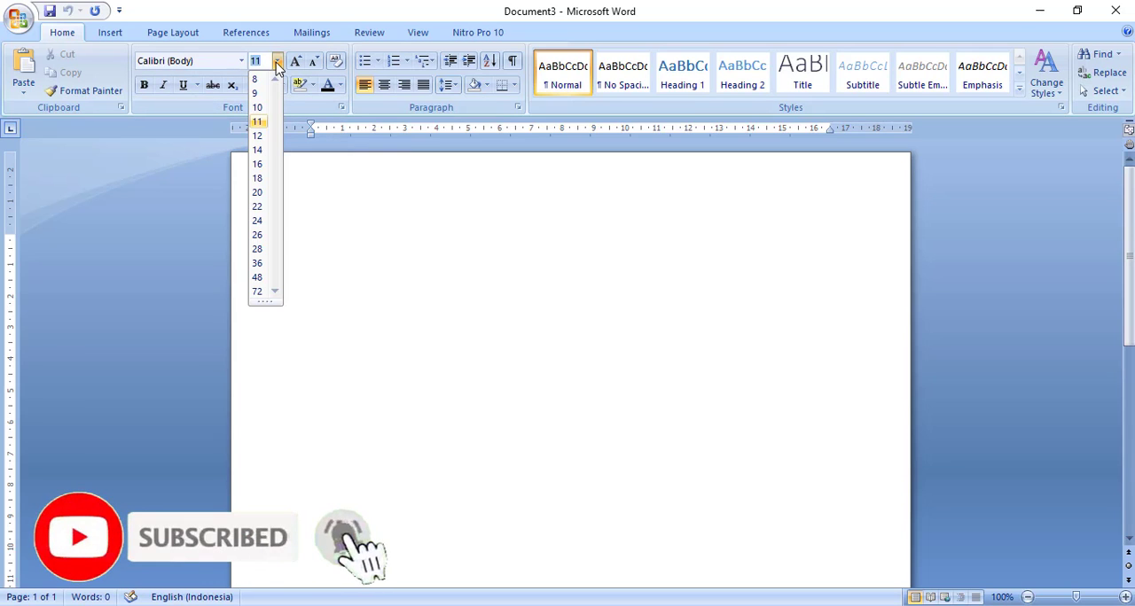
pyautogui.click(258, 166)
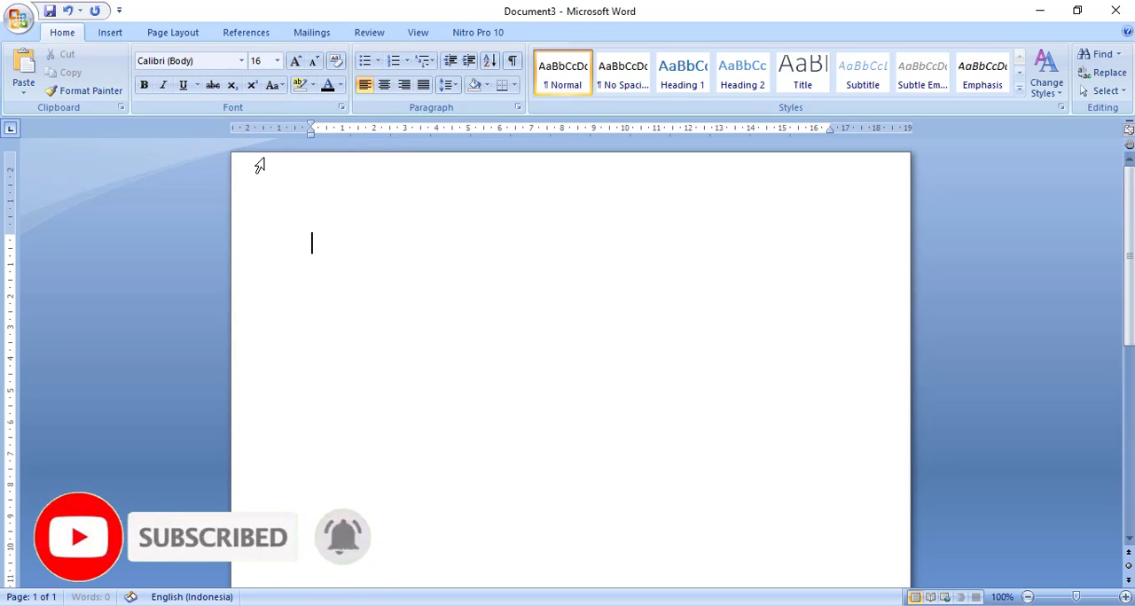
pyautogui.click(384, 84)
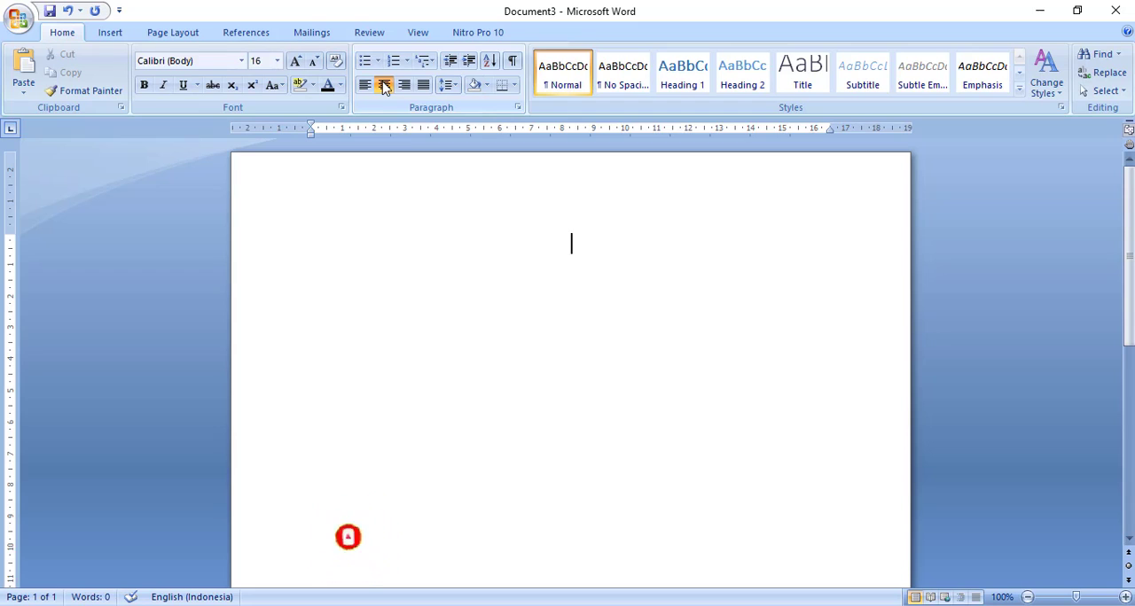
# - Write the title lines "DAFTAR NILAI KOMPUTER" and "SEMESTER II" as two centred paragraphs
pyautogui.write('DAFTAR ')
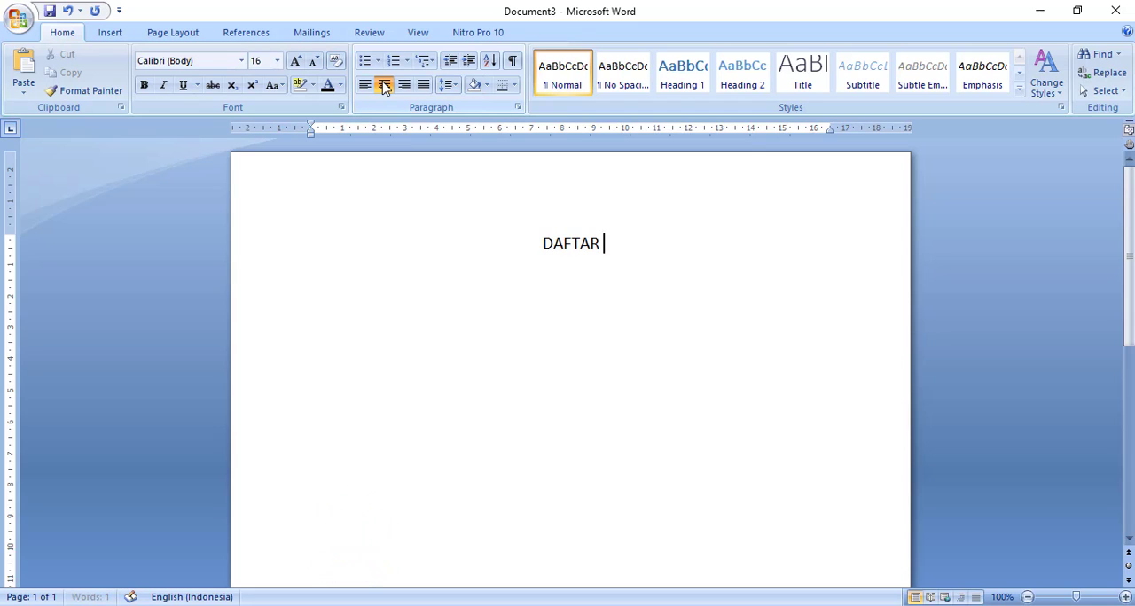
pyautogui.write('NILAI KOMPUTER')
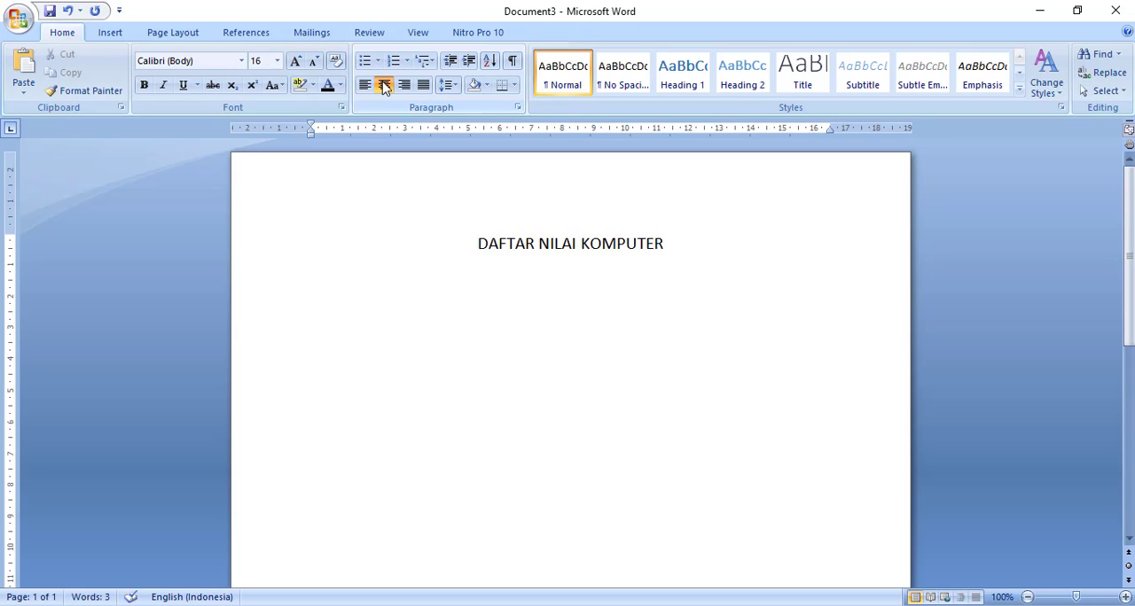
pyautogui.press('Return')
pyautogui.write('SEMES')
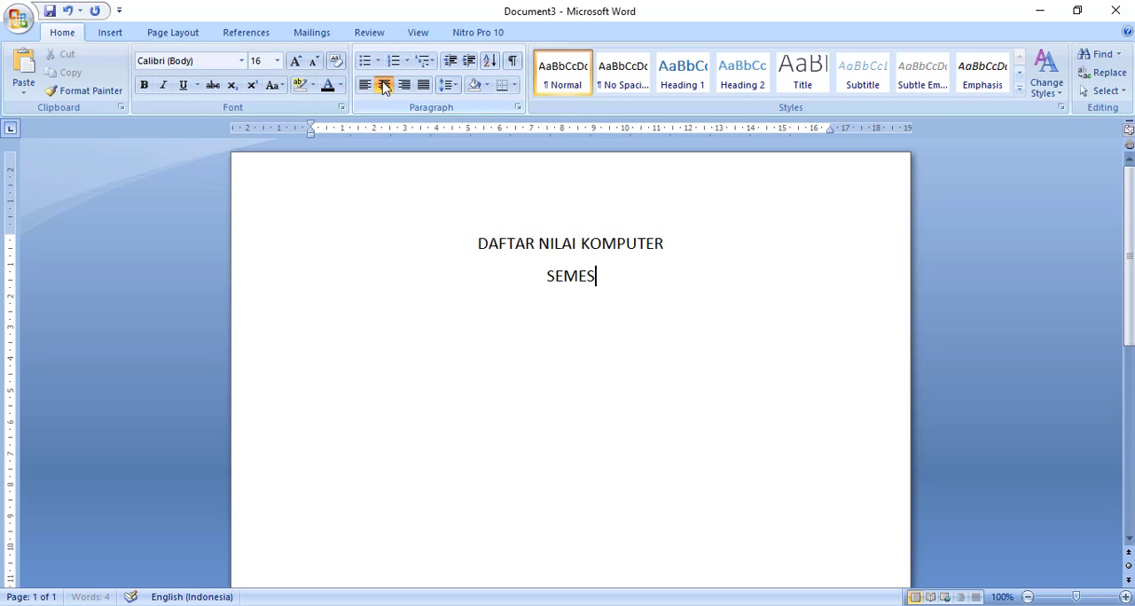
pyautogui.write('TER II')
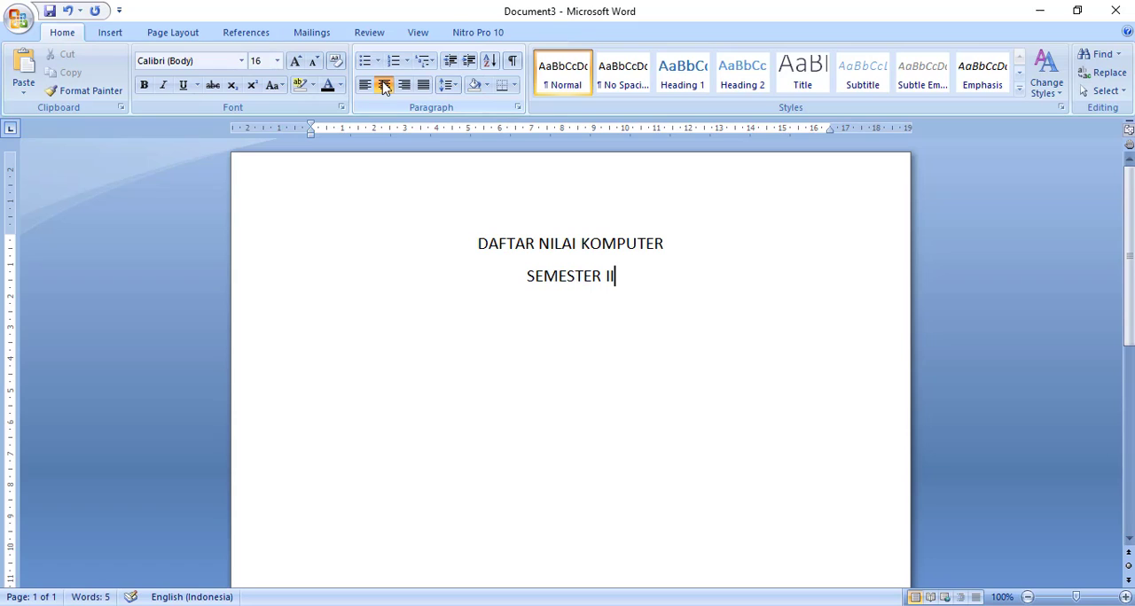
# - Add the third title line "TAHUN 2021" without the auto-completed month and day, and start a new paragraph below it
pyautogui.press('Return')
pyautogui.write('TAHU')
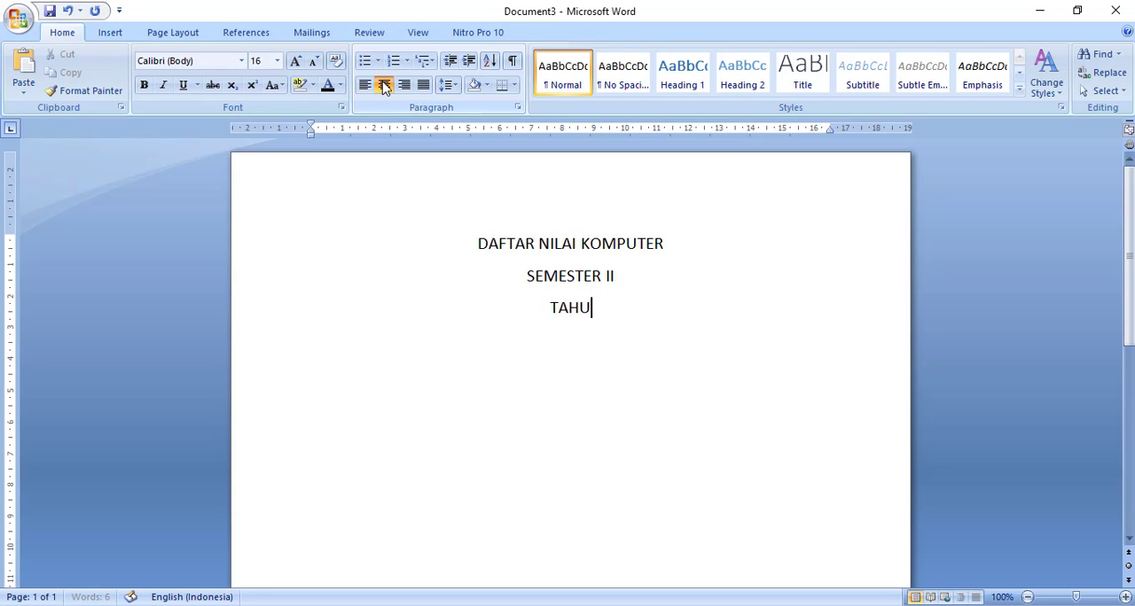
pyautogui.write('N 202')
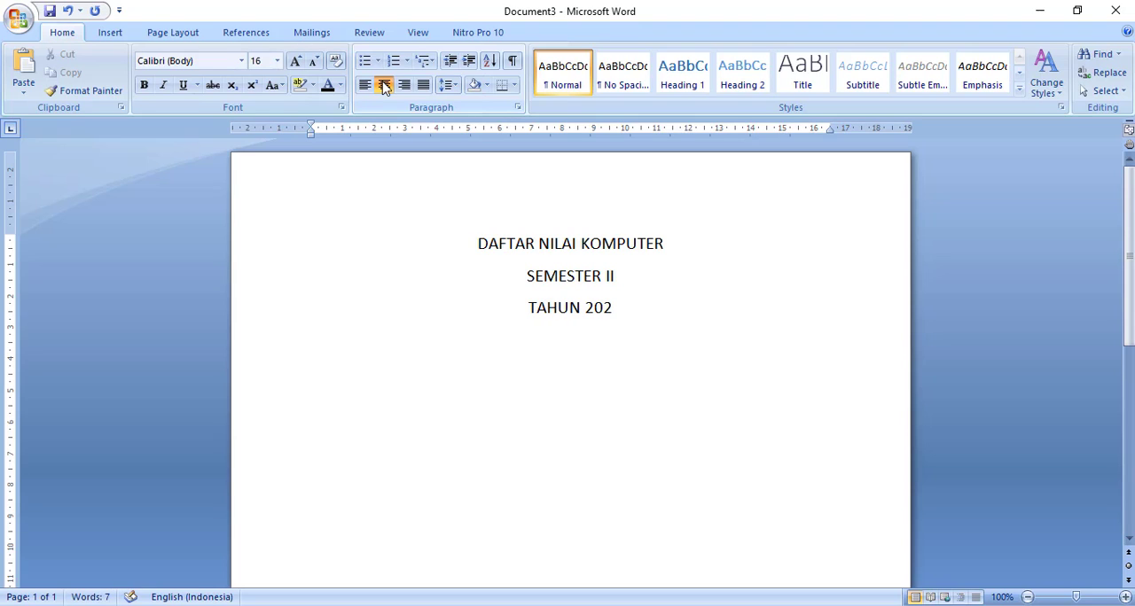
pyautogui.write('1')
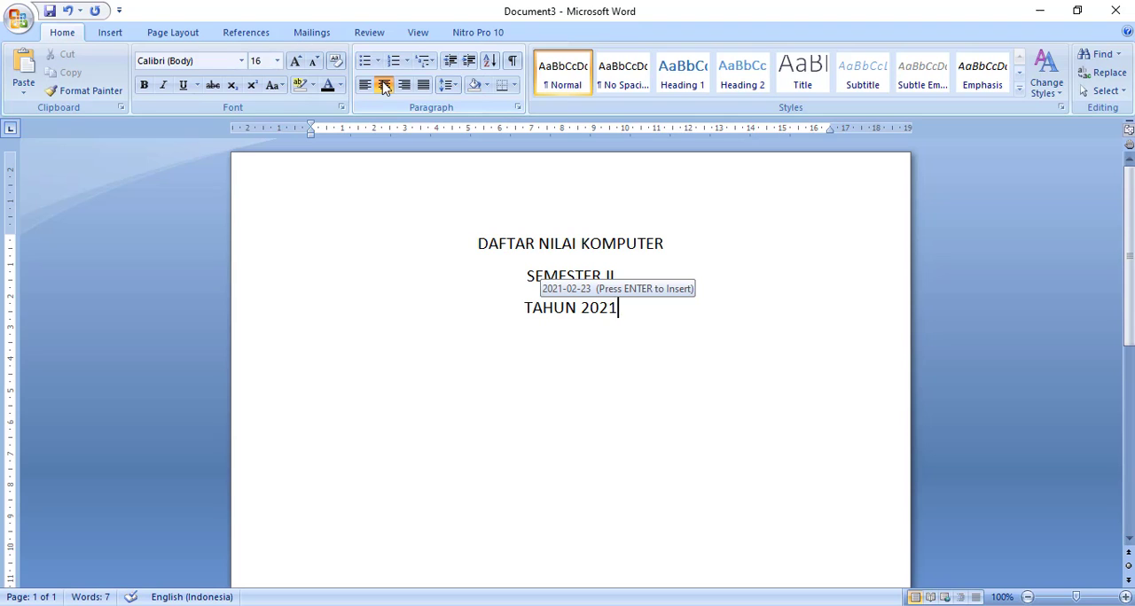
pyautogui.press('Return')
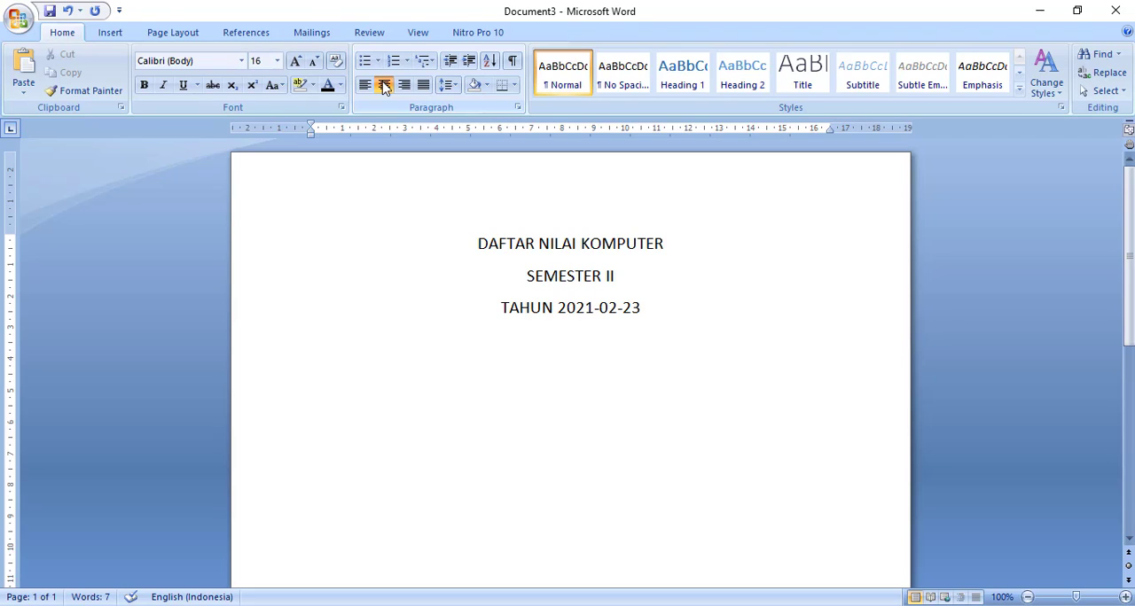
pyautogui.press('BackSpace')
pyautogui.press('BackSpace')
pyautogui.press('BackSpace')
pyautogui.press('BackSpace')
pyautogui.press('BackSpace')
pyautogui.press('BackSpace')
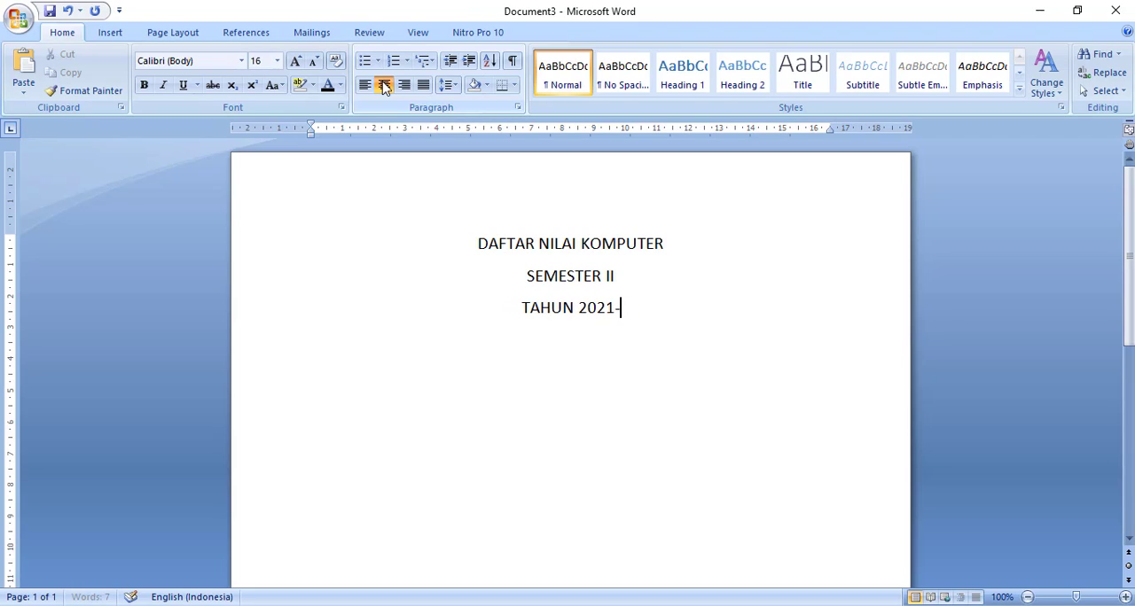
pyautogui.press('Return')
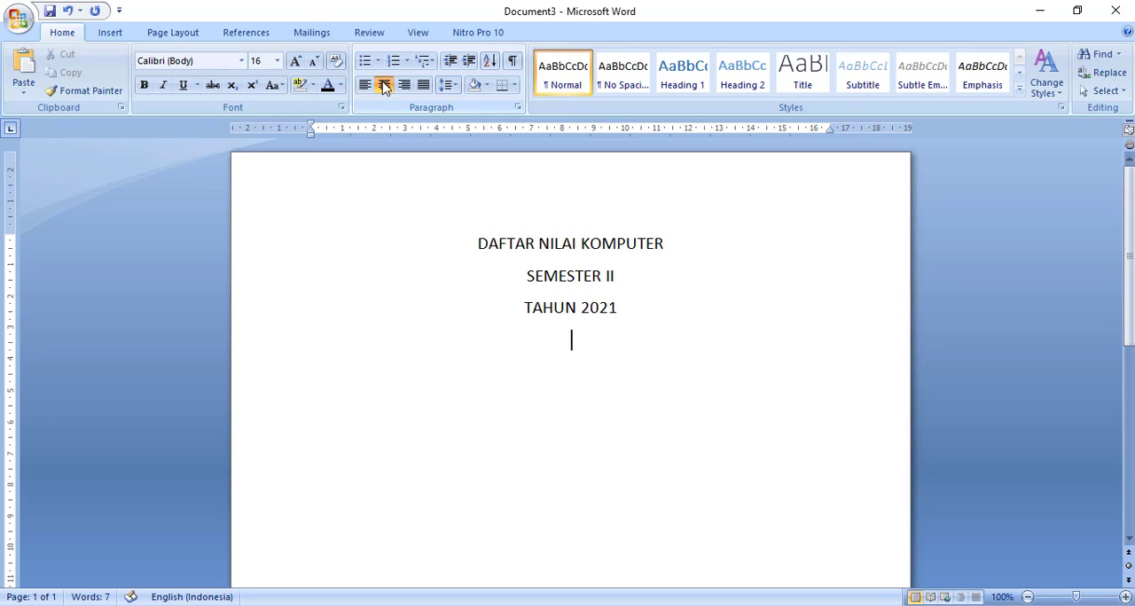
# - Justify the empty paragraph below the title and set its font size to 12
pyautogui.click(425, 86)
pyautogui.click(277, 60)
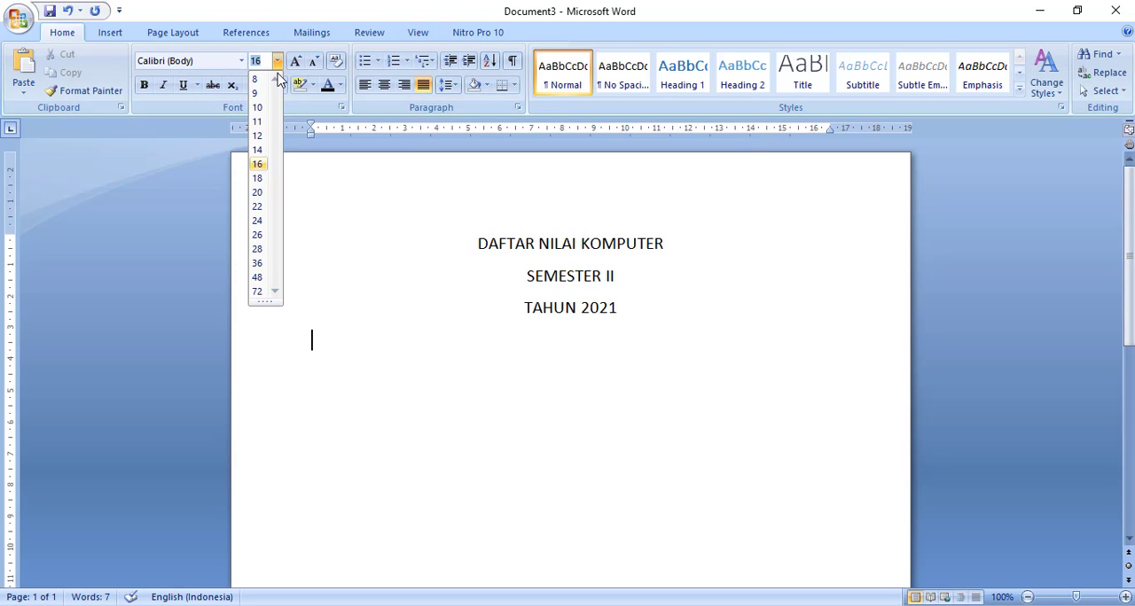
pyautogui.click(260, 144)
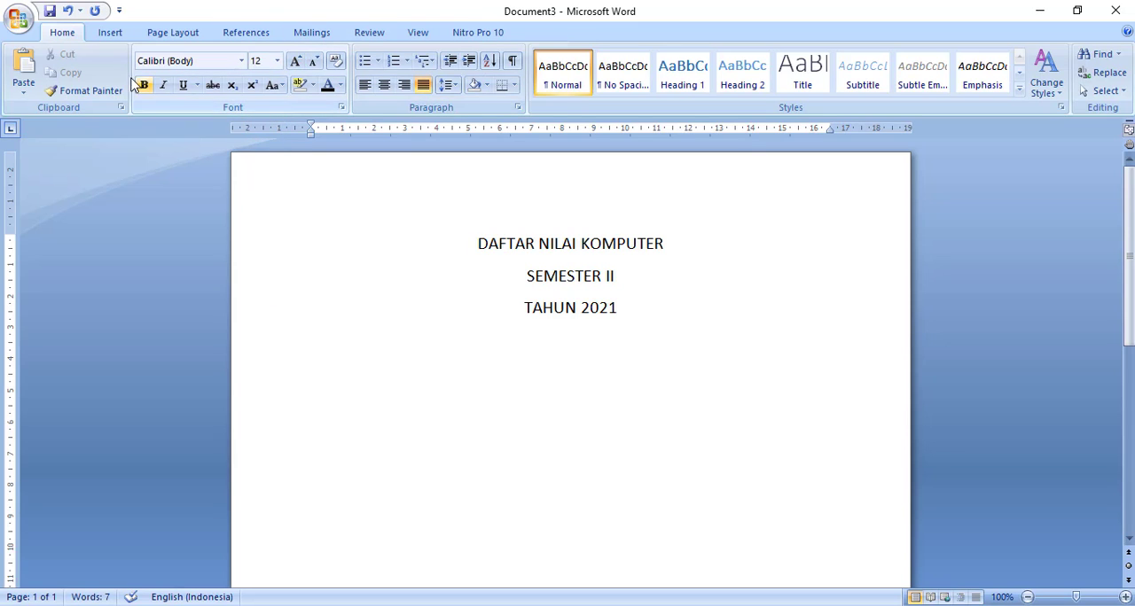
# - Insert a table with 5 columns and 5 rows below the title lines
pyautogui.click(109, 32)
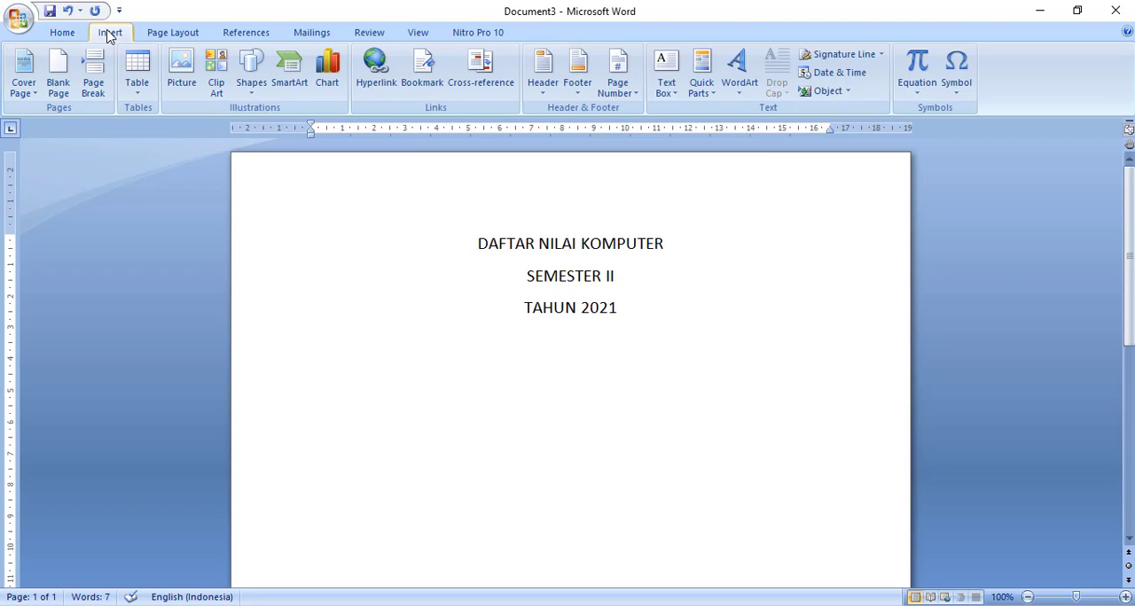
pyautogui.click(137, 93)
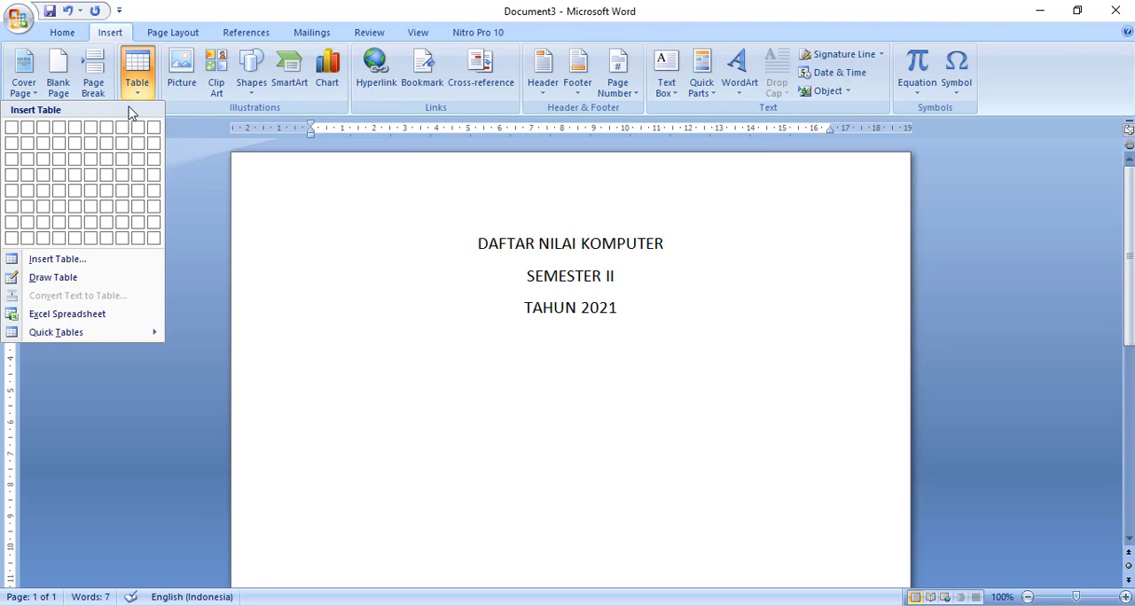
pyautogui.click(82, 265)
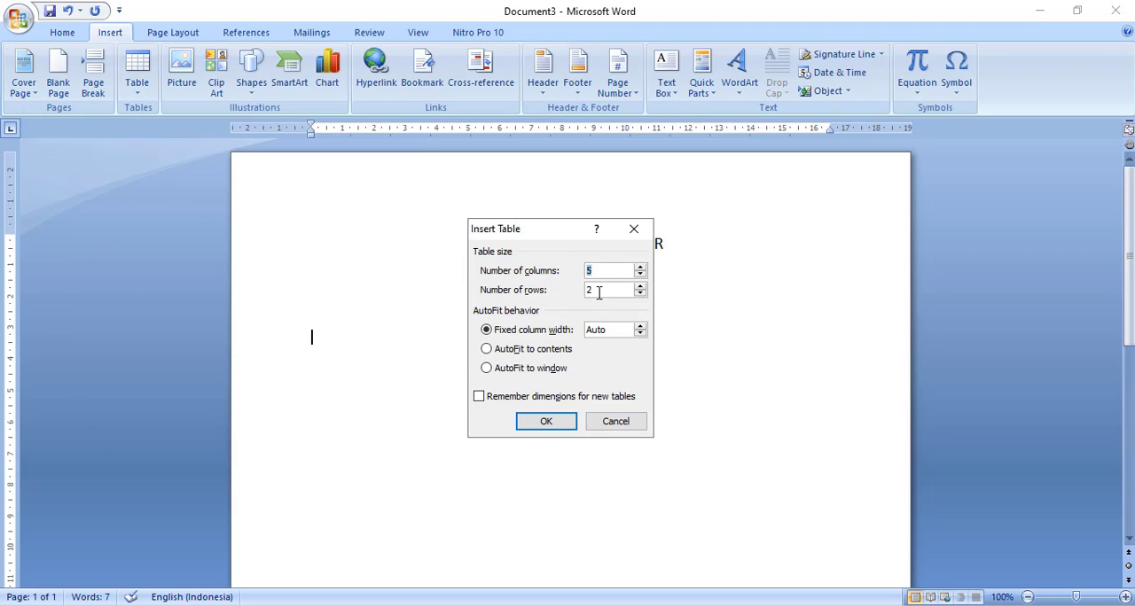
pyautogui.moveTo(599, 294); pyautogui.dragTo(573, 300)
pyautogui.write('5')
pyautogui.click(559, 425)
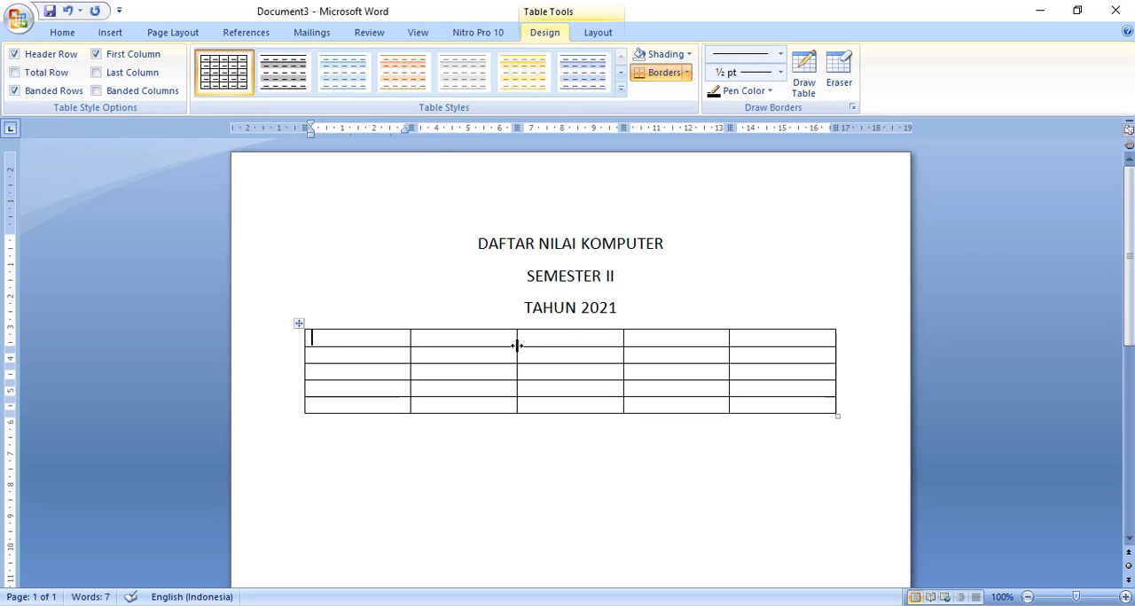
# - Enter the first three header cells of the table as NO, NAMA SISWA and NILAI TEORI
pyautogui.write('NO')
pyautogui.press('Tab')
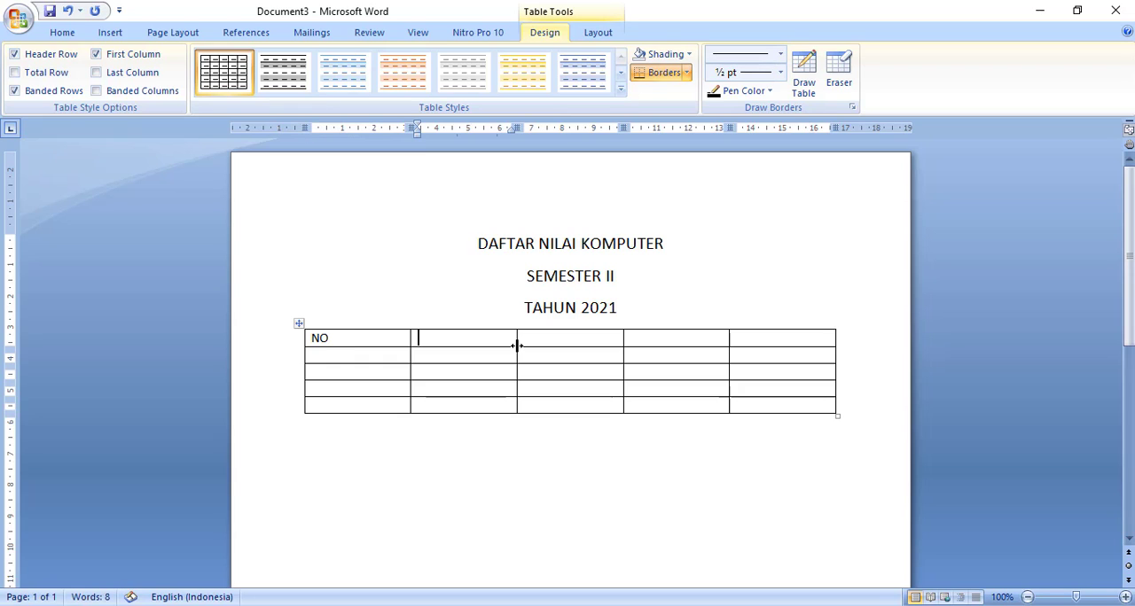
pyautogui.write('NAMA SISWA\t')
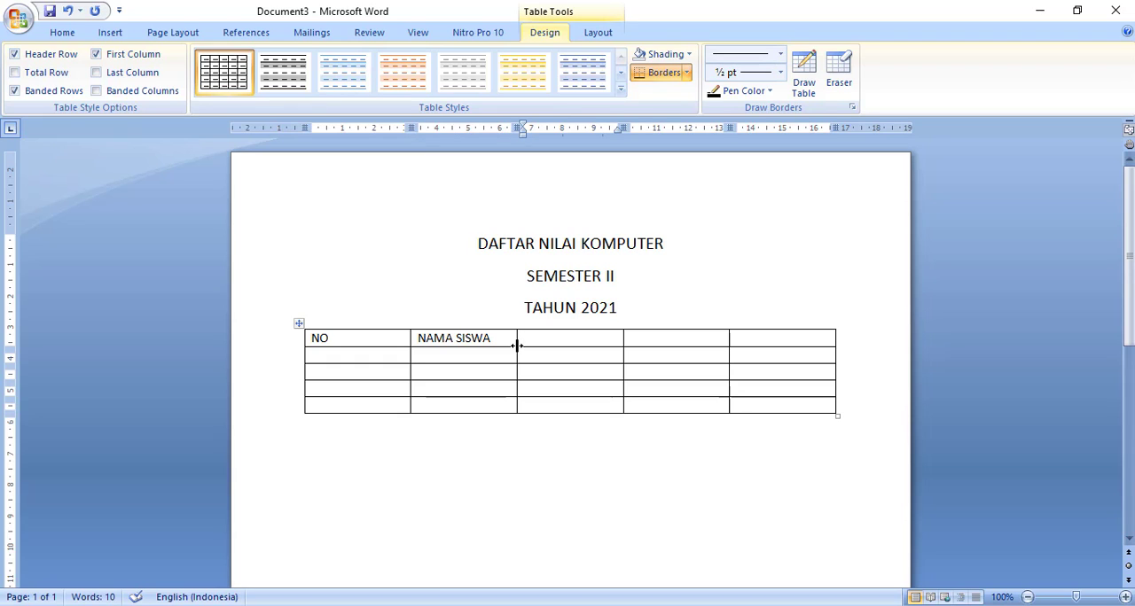
pyautogui.write('NILAI TEORI')
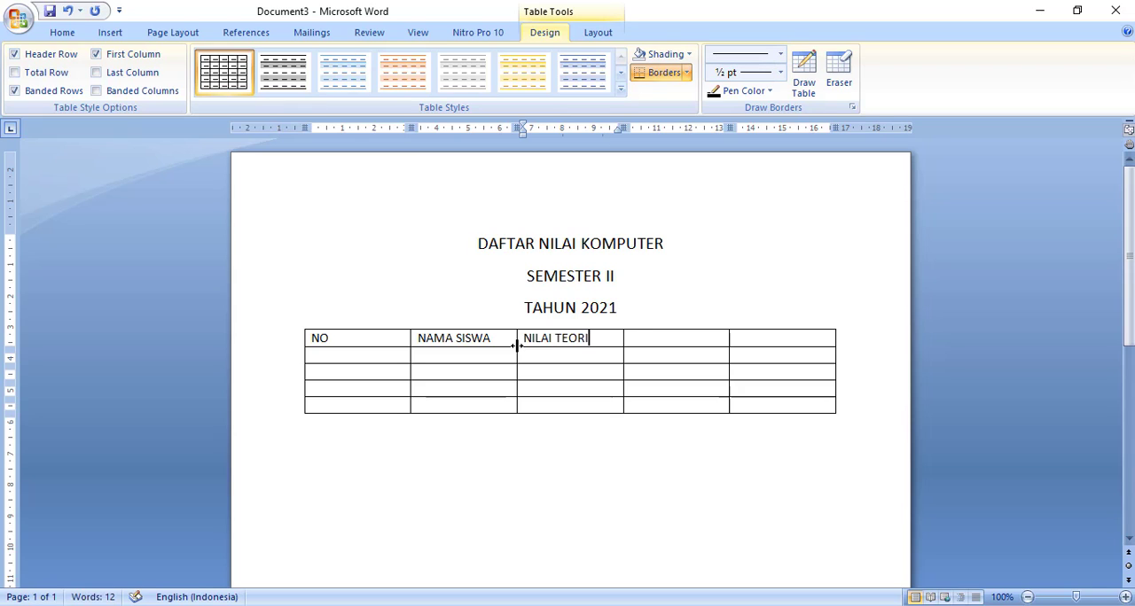
pyautogui.press('Tab')
# - Complete the table's header row with NILAI PRAKTEK and RATA-RATA in the last two columns
pyautogui.write('NILAI')
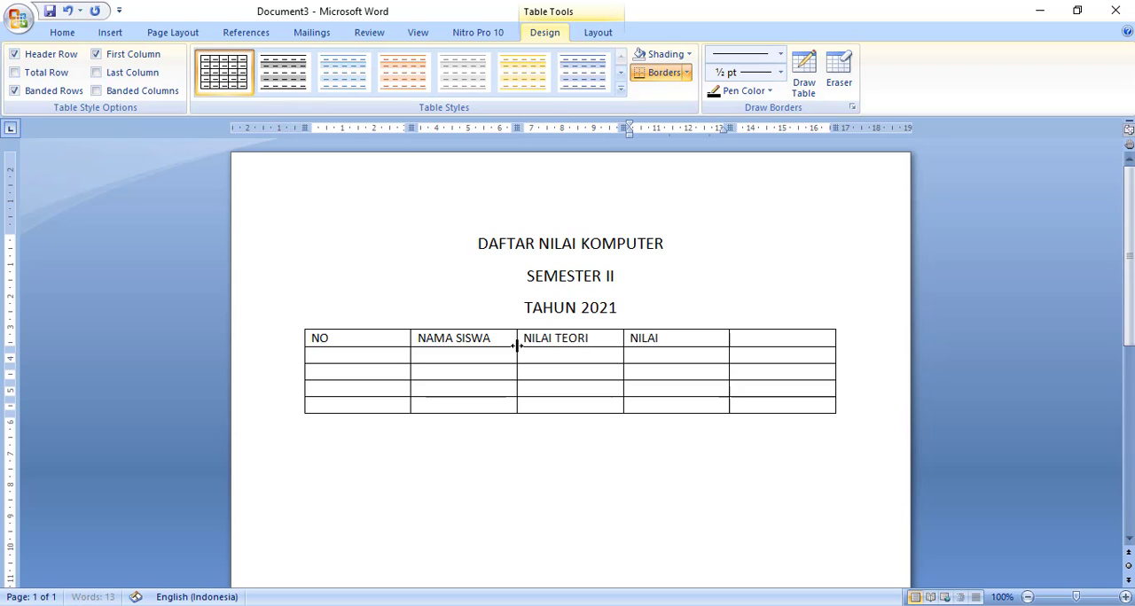
pyautogui.write(' PRAKTER')
pyautogui.press('BackSpace')
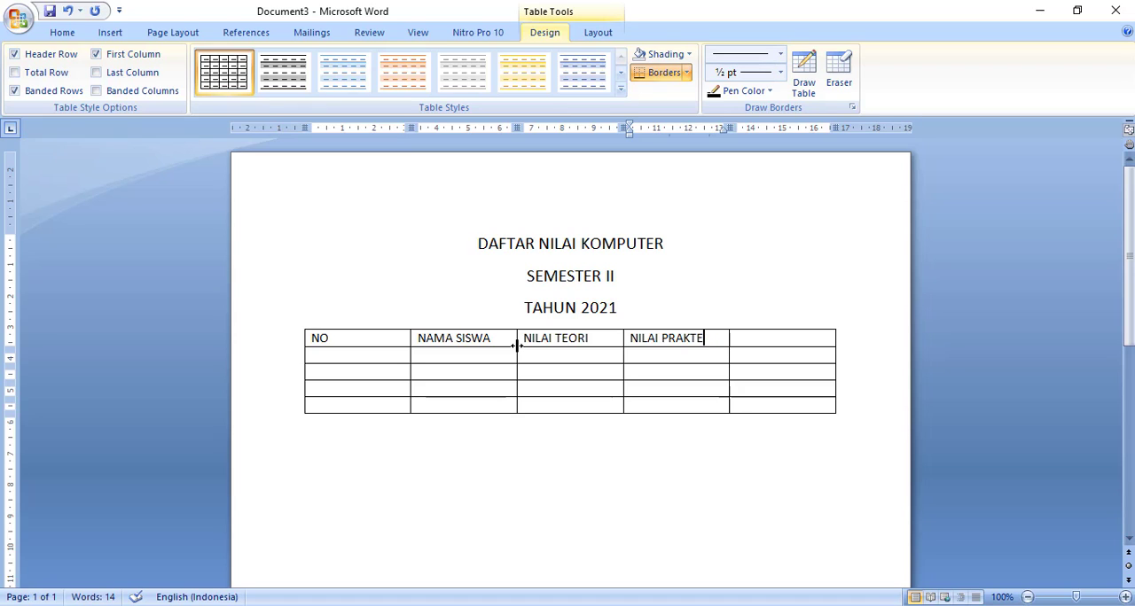
pyautogui.write('K')
pyautogui.press('Tab')
pyautogui.write('RAT')
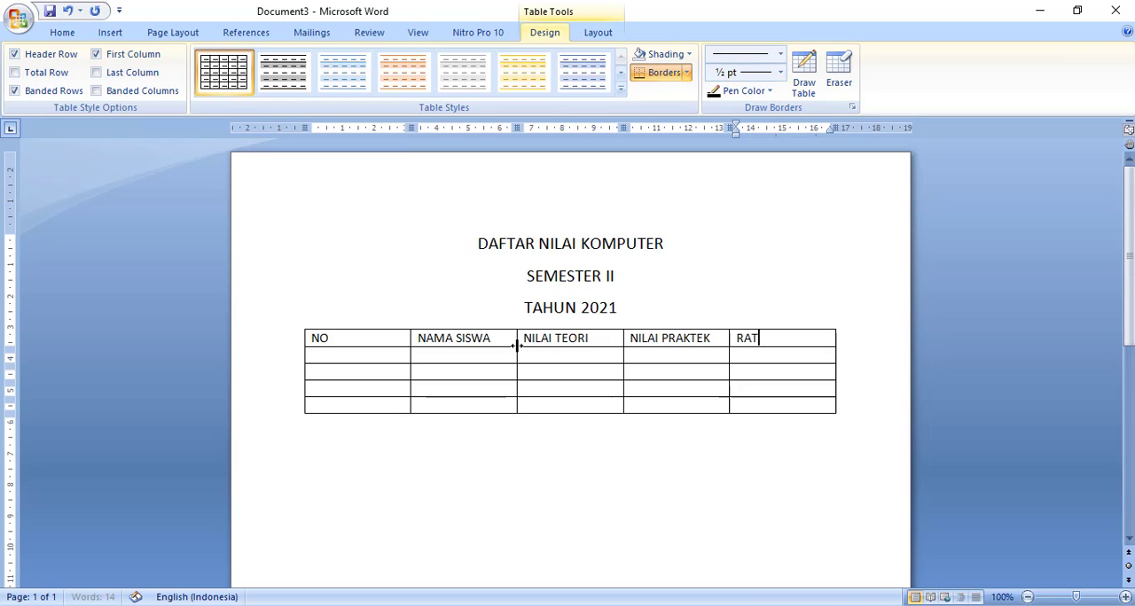
pyautogui.write('A-RATA')
# - Narrow the NO column and fill the first student row with number 1, the student's full name, NILAI TEORI 80 and NILAI PRAKTEK 85
pyautogui.click(351, 355)
pyautogui.moveTo(408, 337); pyautogui.dragTo(341, 340)
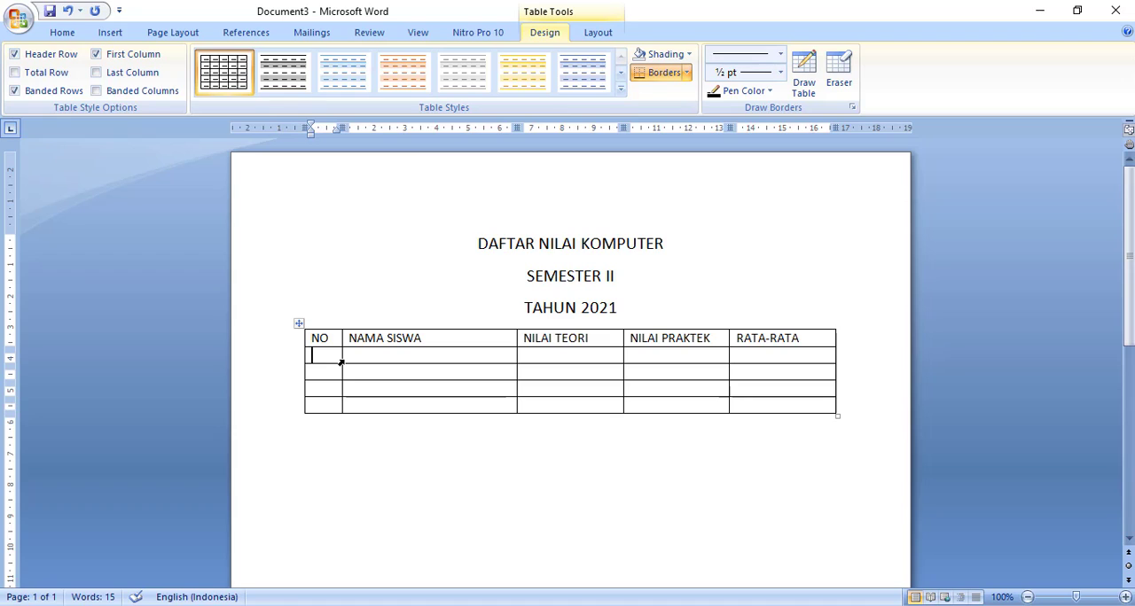
pyautogui.write('1')
pyautogui.click(370, 353)
pyautogui.write('ANTON')
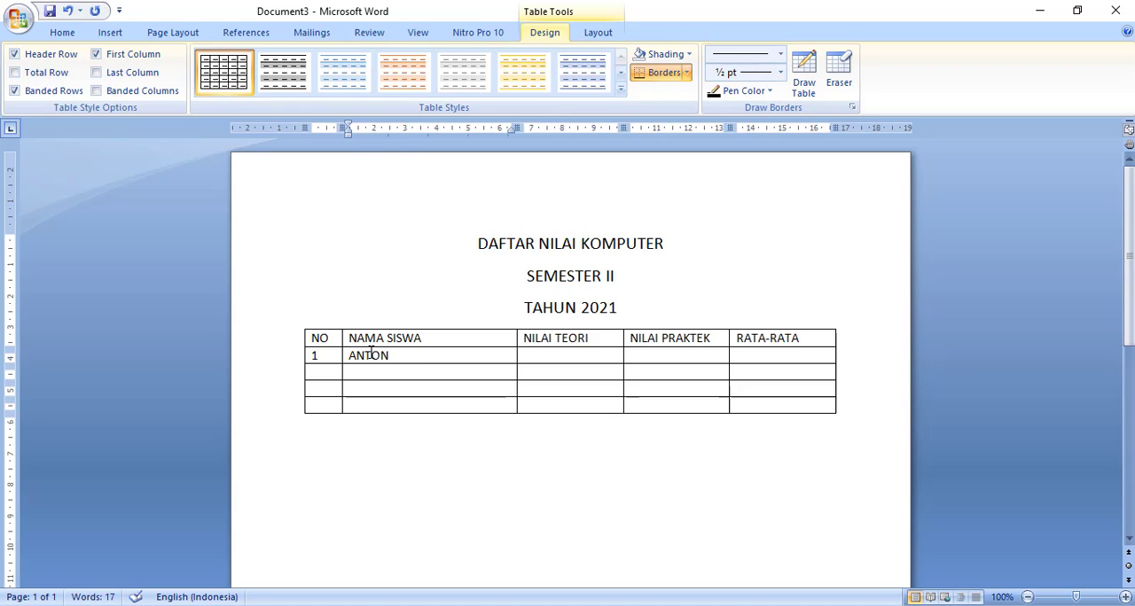
pyautogui.write('IUS BUDI')
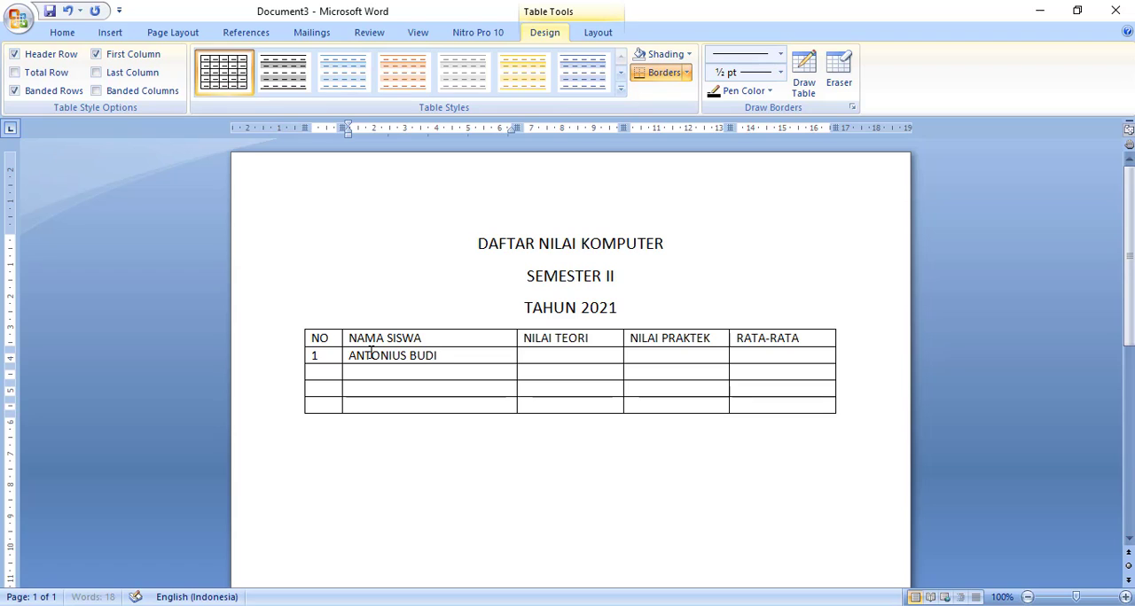
pyautogui.write(' CAHYONO')
pyautogui.press('Tab')
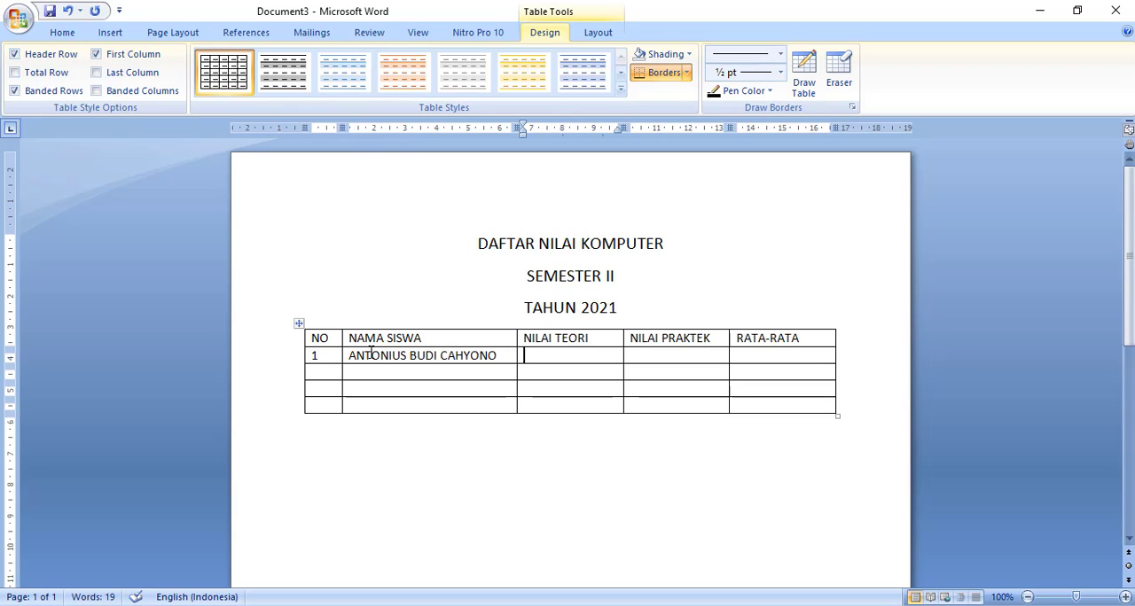
pyautogui.write('80')
pyautogui.press('Tab')
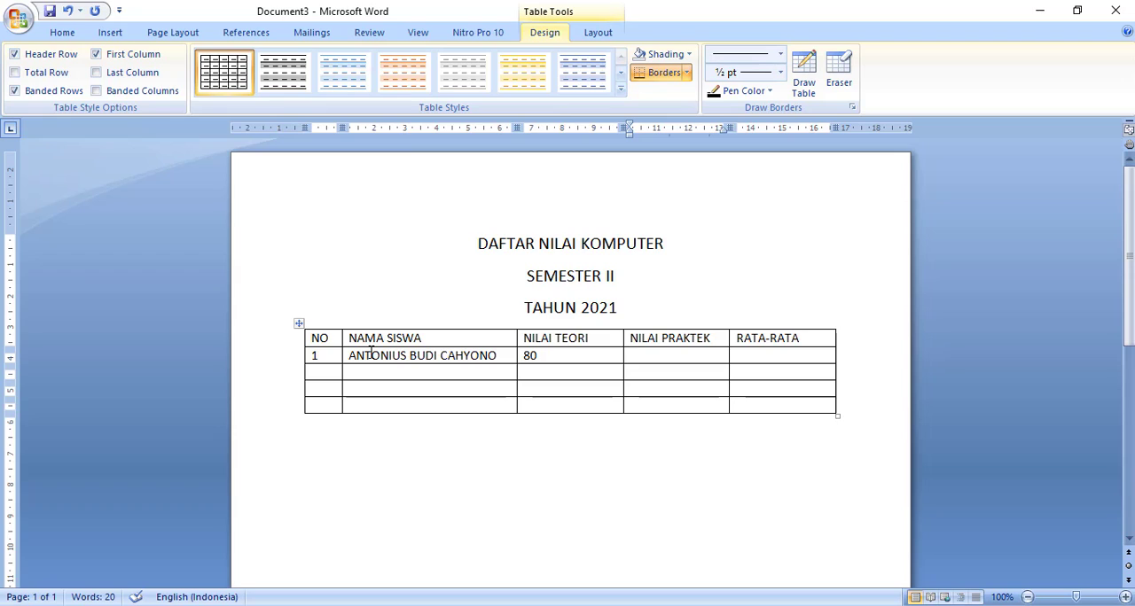
pyautogui.write('85')
# - Fill the second student row with number 2, the student's full name, NILAI TEORI 90 and NILAI PRAKTEK 80
pyautogui.click(323, 372)
pyautogui.write('2')
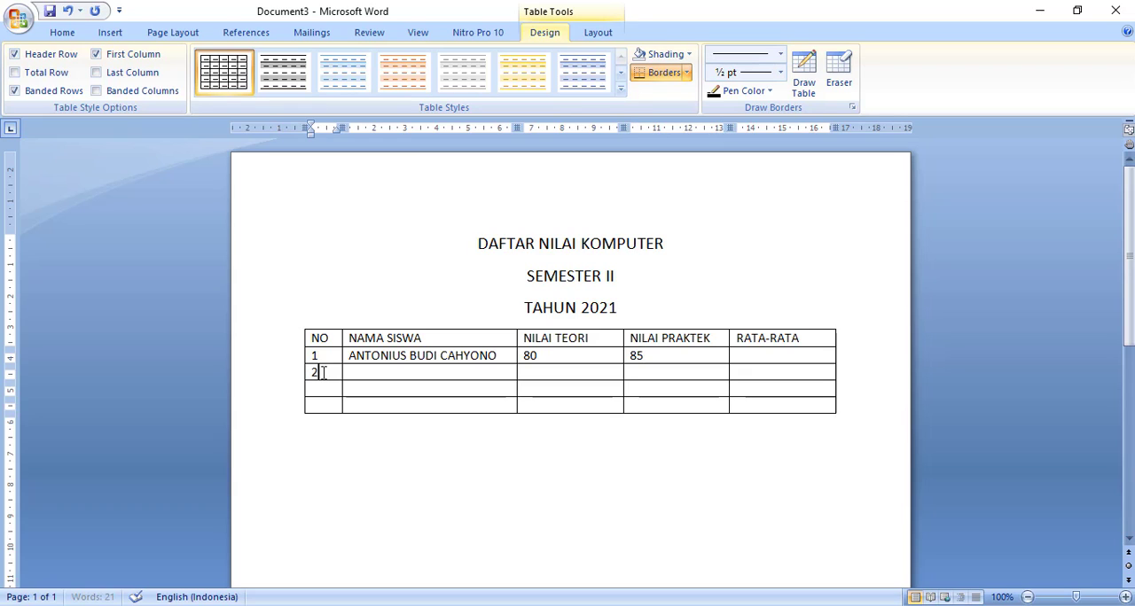
pyautogui.click(362, 372)
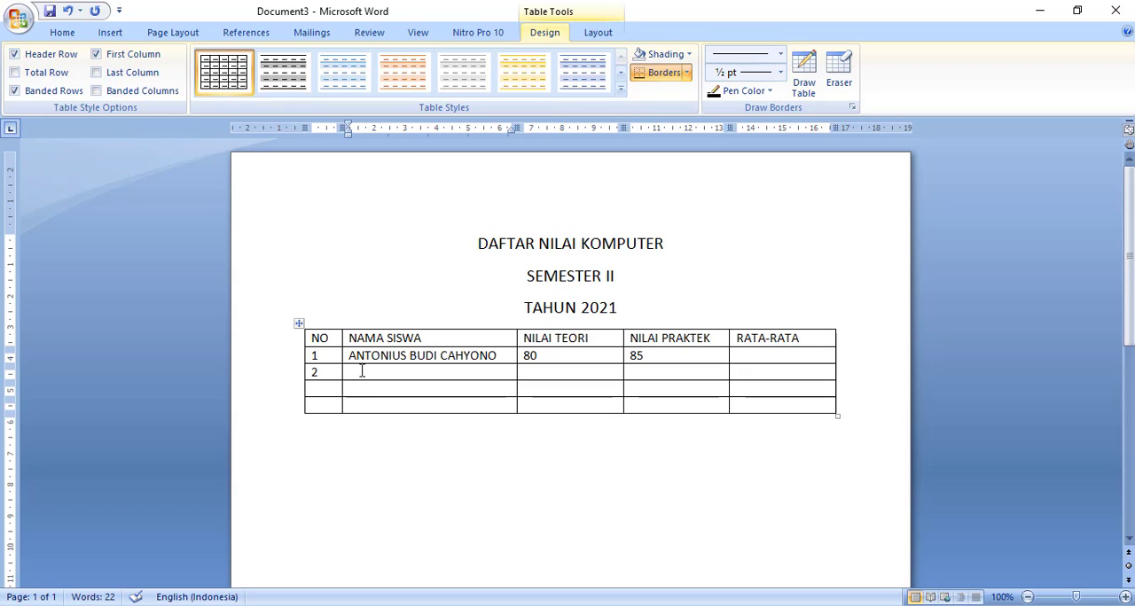
pyautogui.write('BANU ADI')
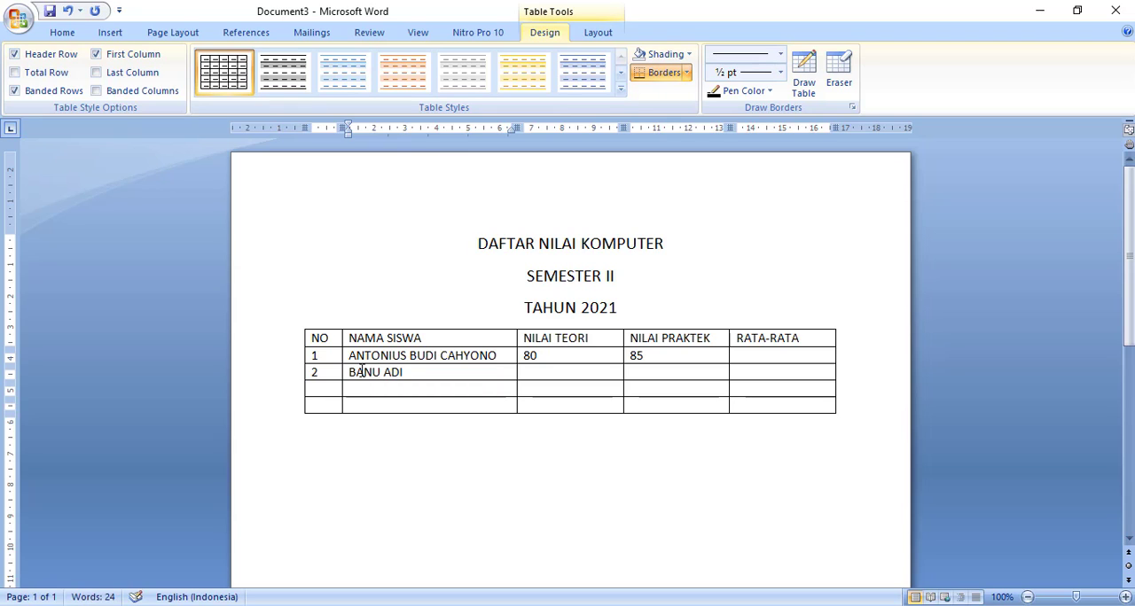
pyautogui.write('ANSYAH')
pyautogui.press('Tab')
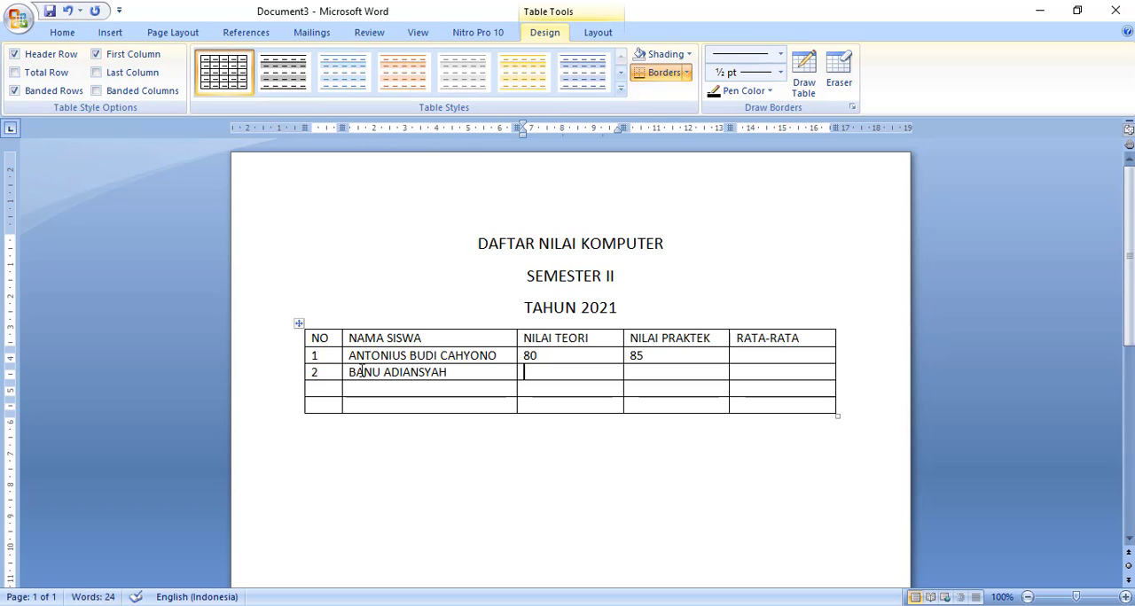
pyautogui.write('90')
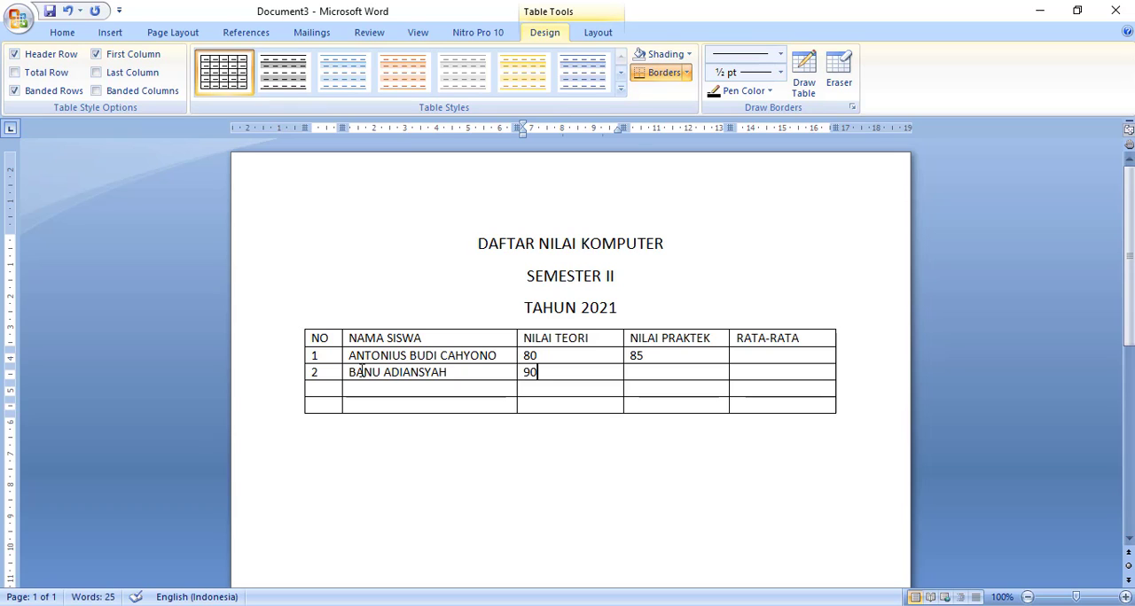
pyautogui.press('Tab')
pyautogui.write('80')
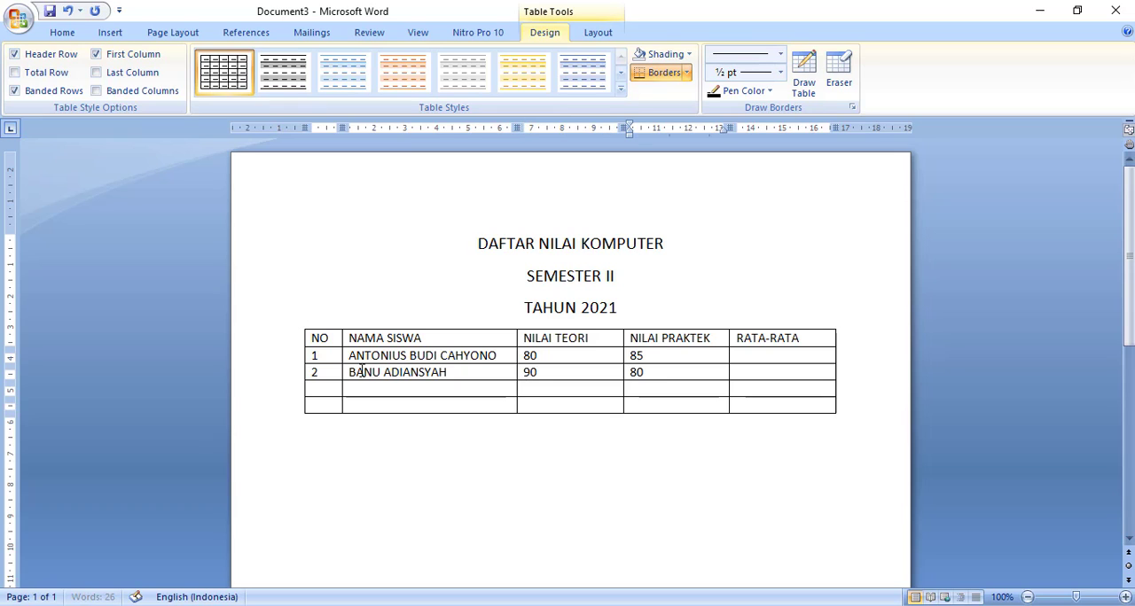
# - Fill the third student row with number 3, the student's full name, NILAI TEORI 85 and NILAI PRAKTEK 85
pyautogui.click(325, 391)
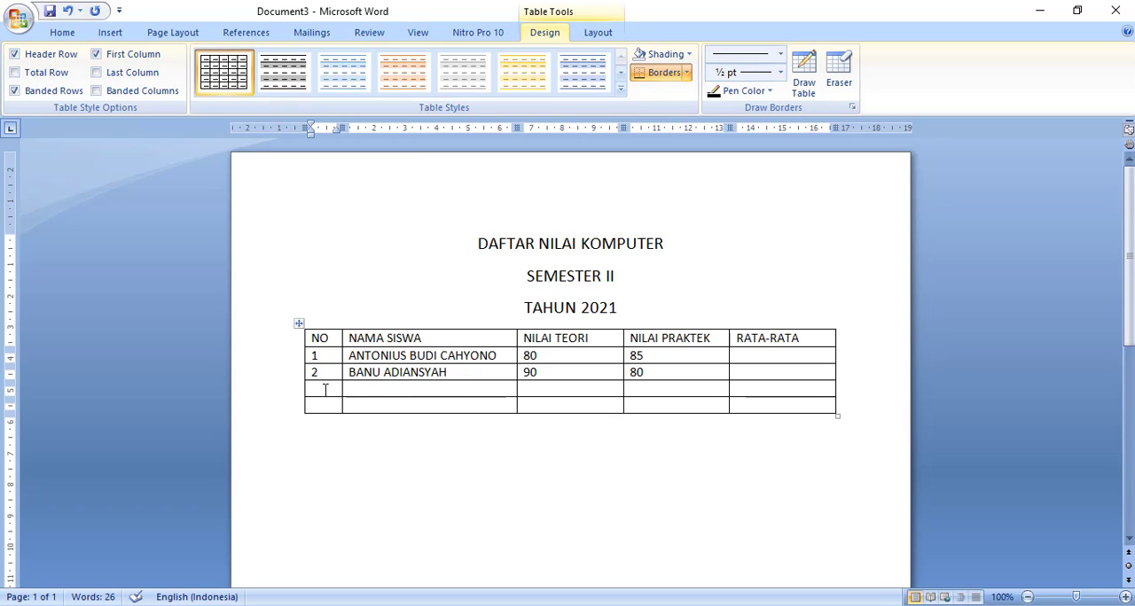
pyautogui.write('3')
pyautogui.click(370, 389)
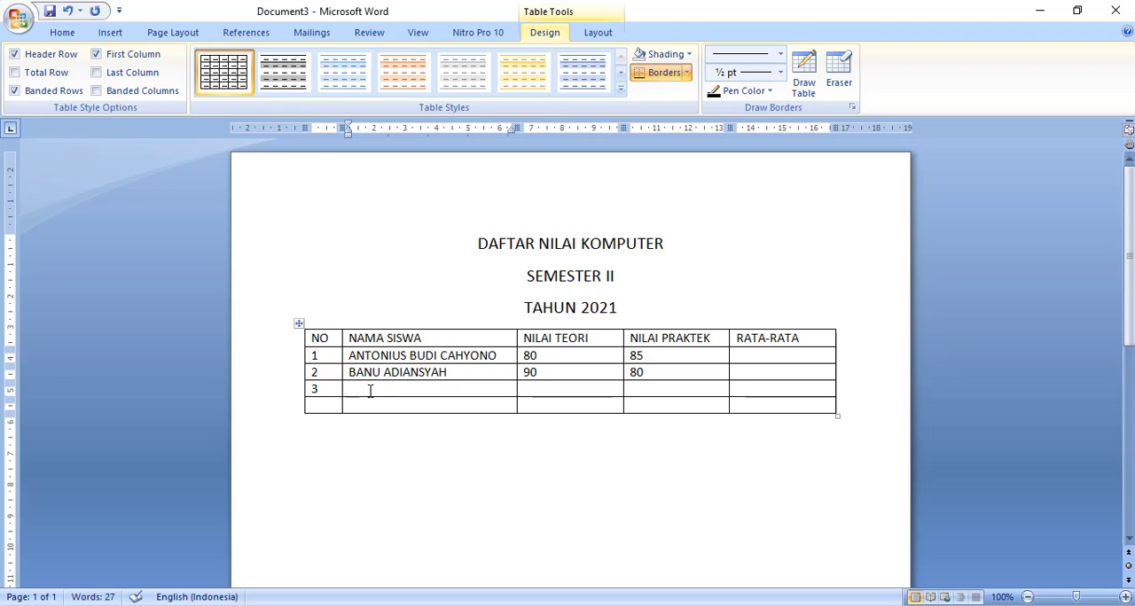
pyautogui.write('CICA KUSWOYO')
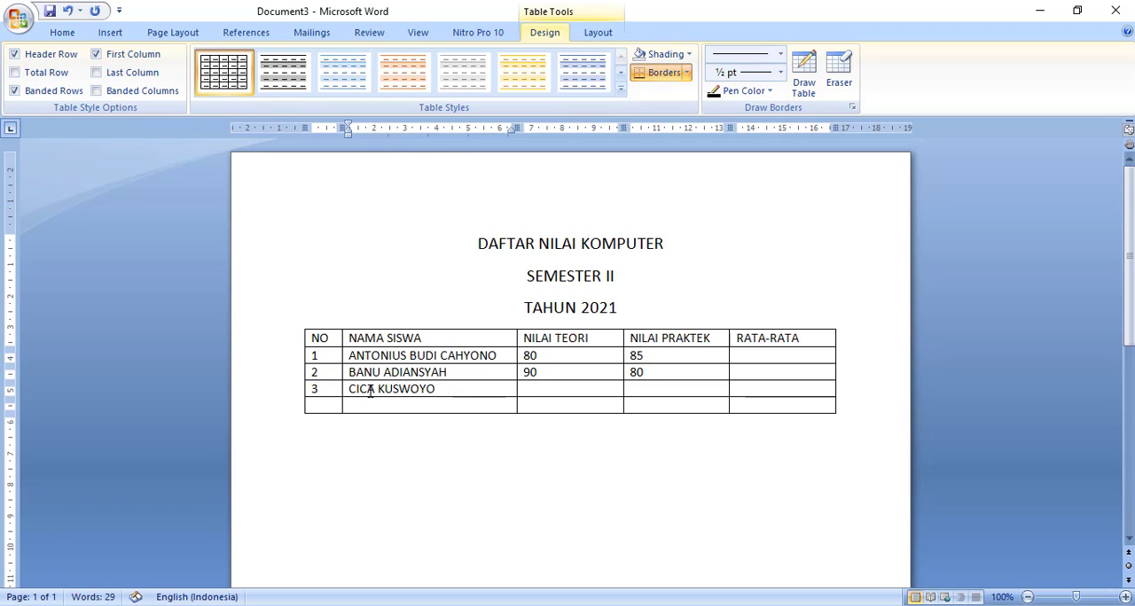
pyautogui.press('Tab')
pyautogui.write('85')
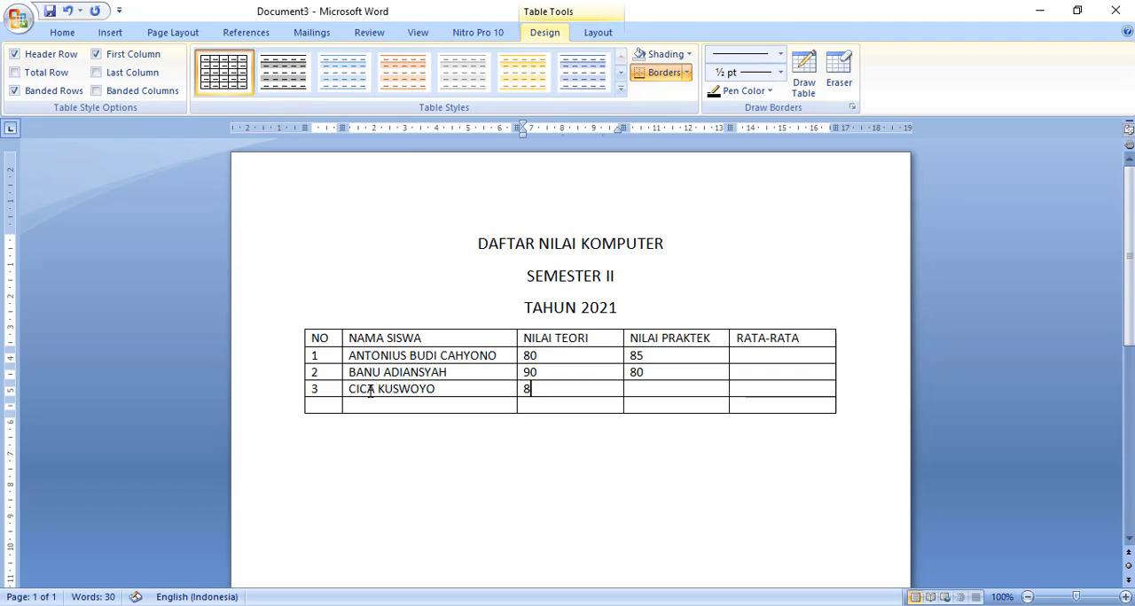
pyautogui.press('Tab')
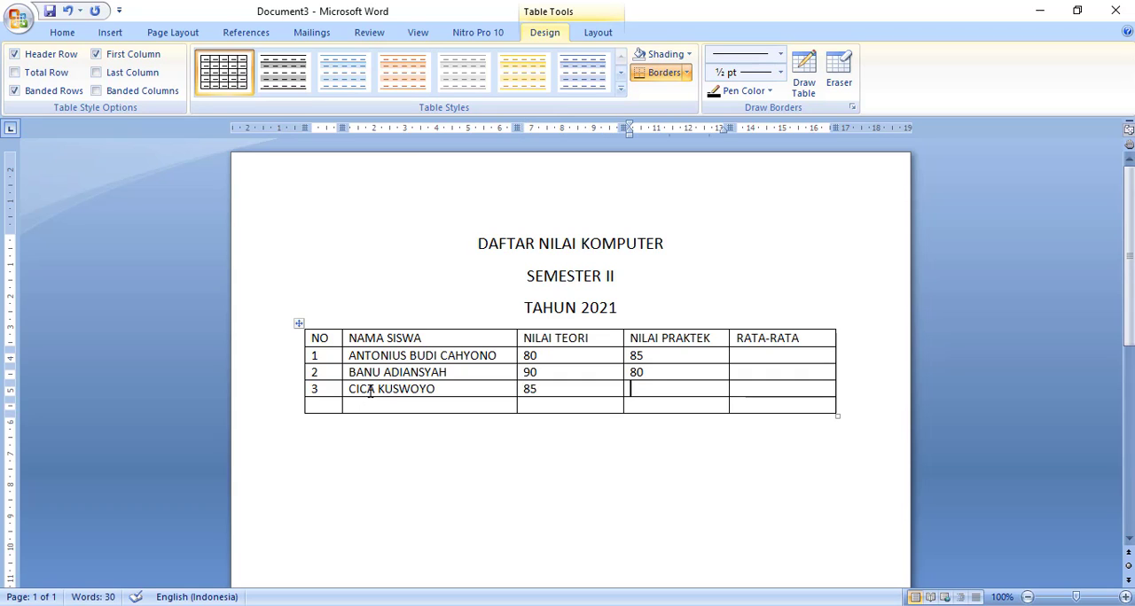
pyautogui.write('85')
# - Fill the fourth student row with number 4, the student's full name, NILAI TEORI 90 and NILAI PRAKTEK 85
pyautogui.click(326, 406)
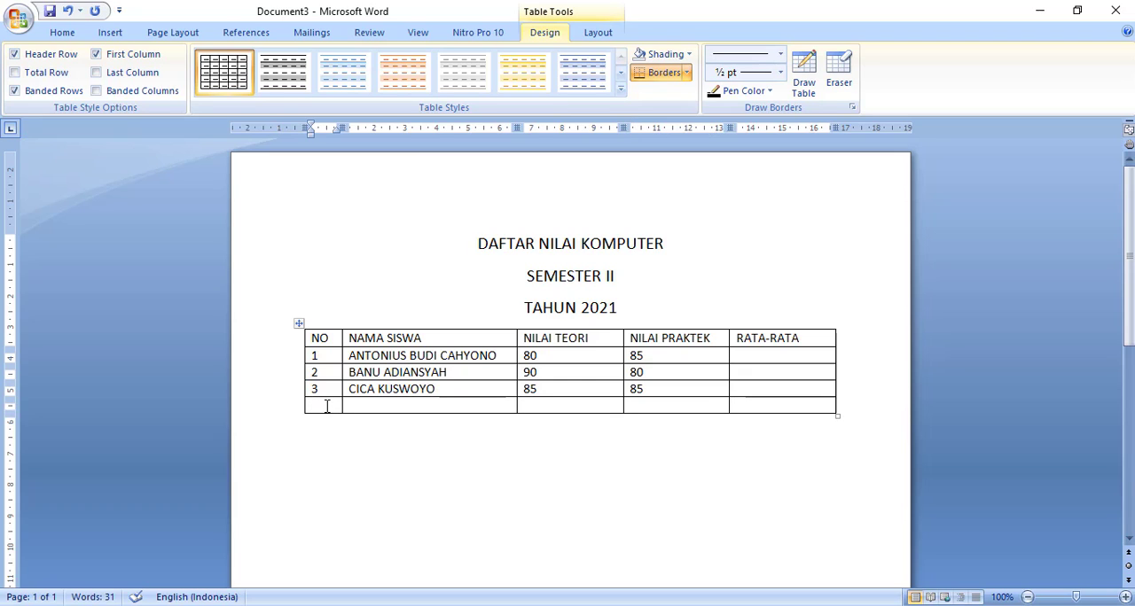
pyautogui.write('4')
pyautogui.click(365, 405)
pyautogui.write('DADI')
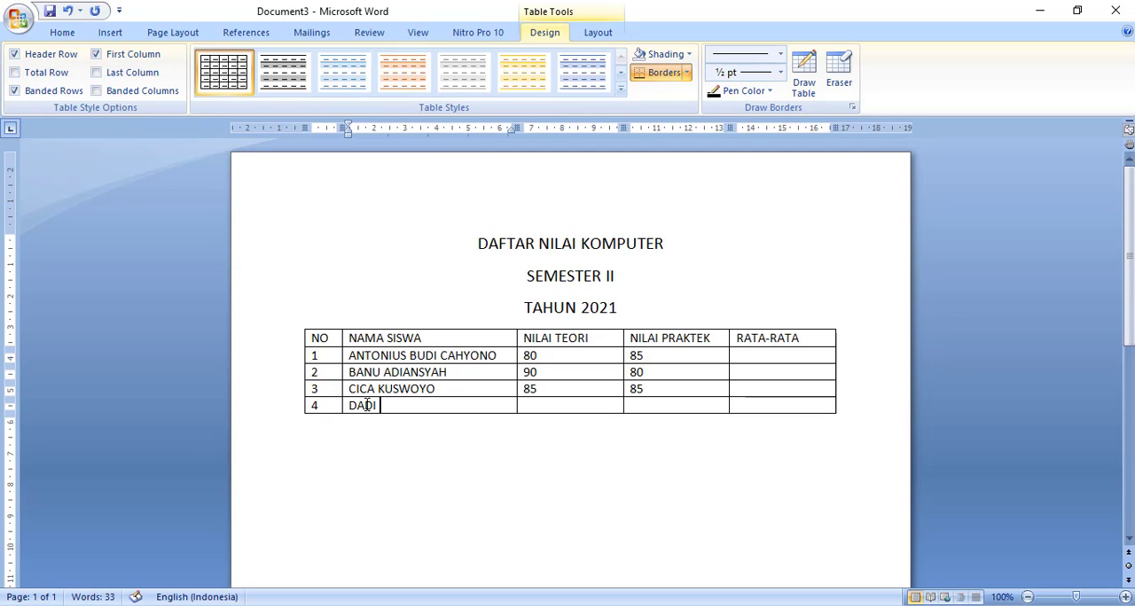
pyautogui.write(' FIRMANSYAH')
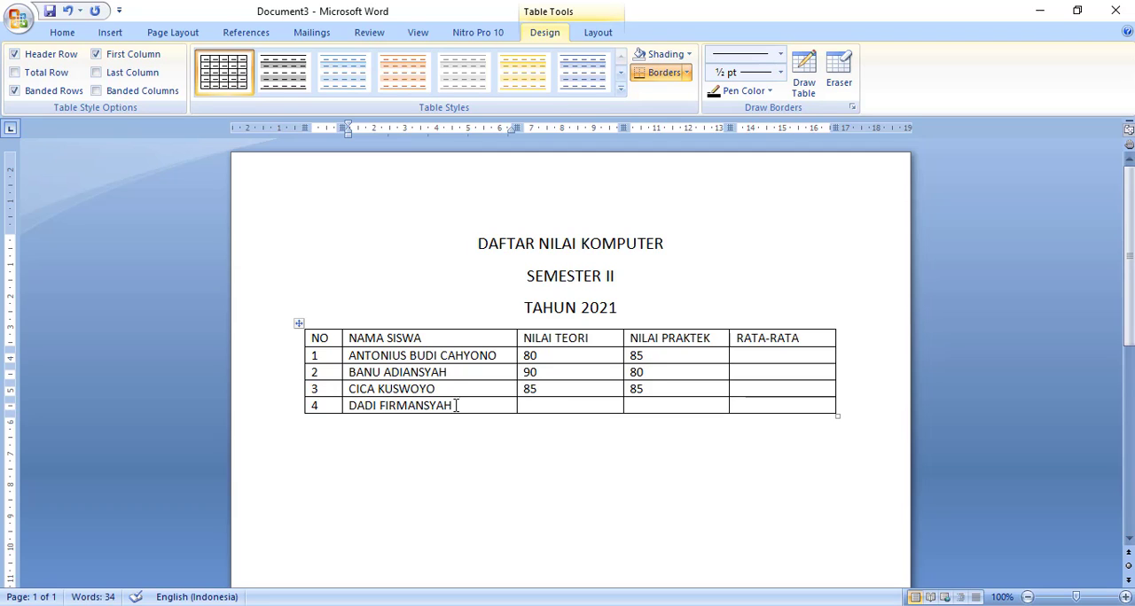
pyautogui.click(552, 404)
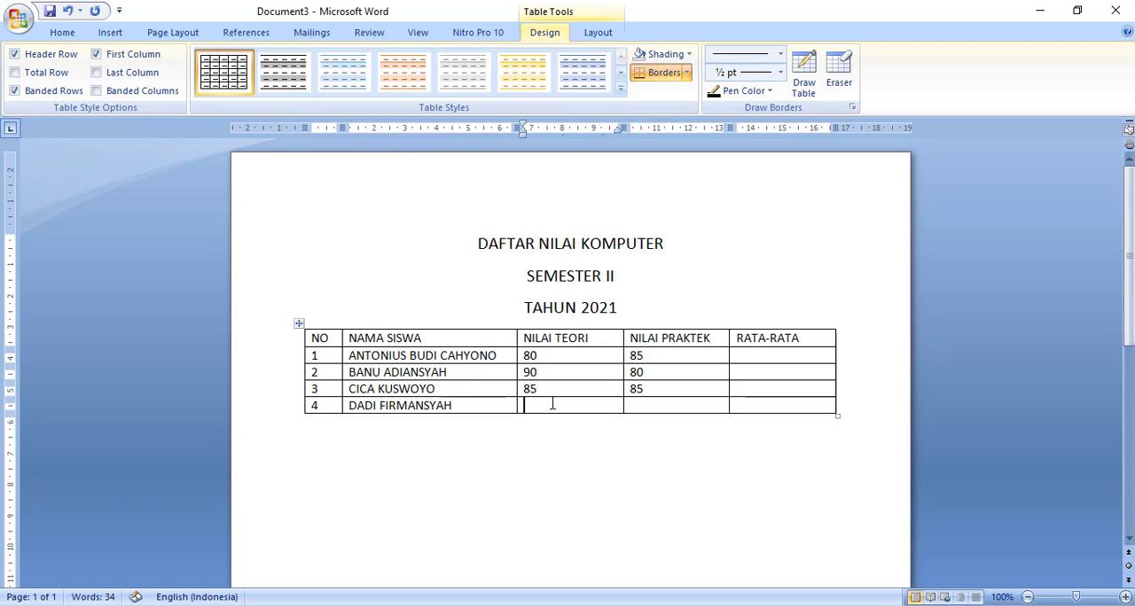
pyautogui.write('90')
pyautogui.press('Tab')
pyautogui.write('85')
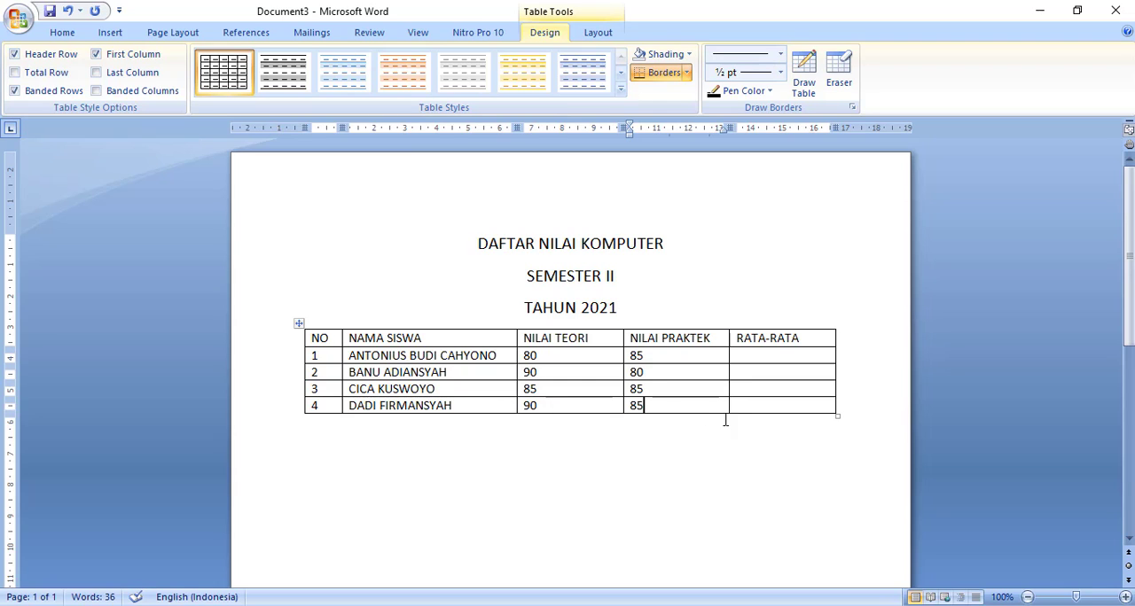
# - Add the line "KITA TAMBAHKAN 2 BARIS KE BAWAH" and a new paragraph at the end of Document4, and return to Document3
pyautogui.moveTo(754, 605)
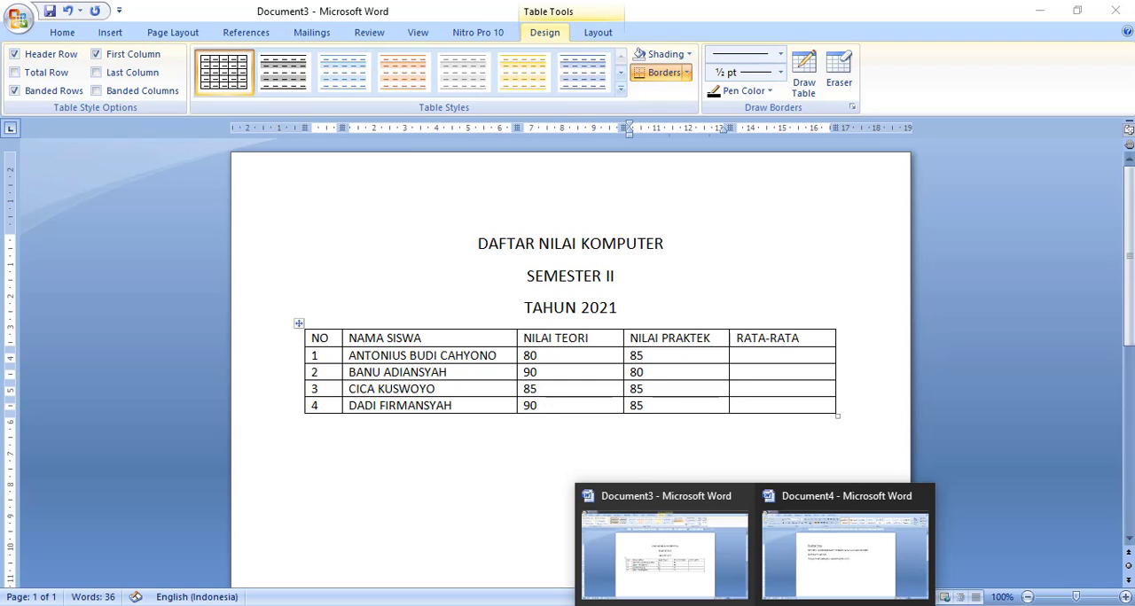
pyautogui.click(835, 588)
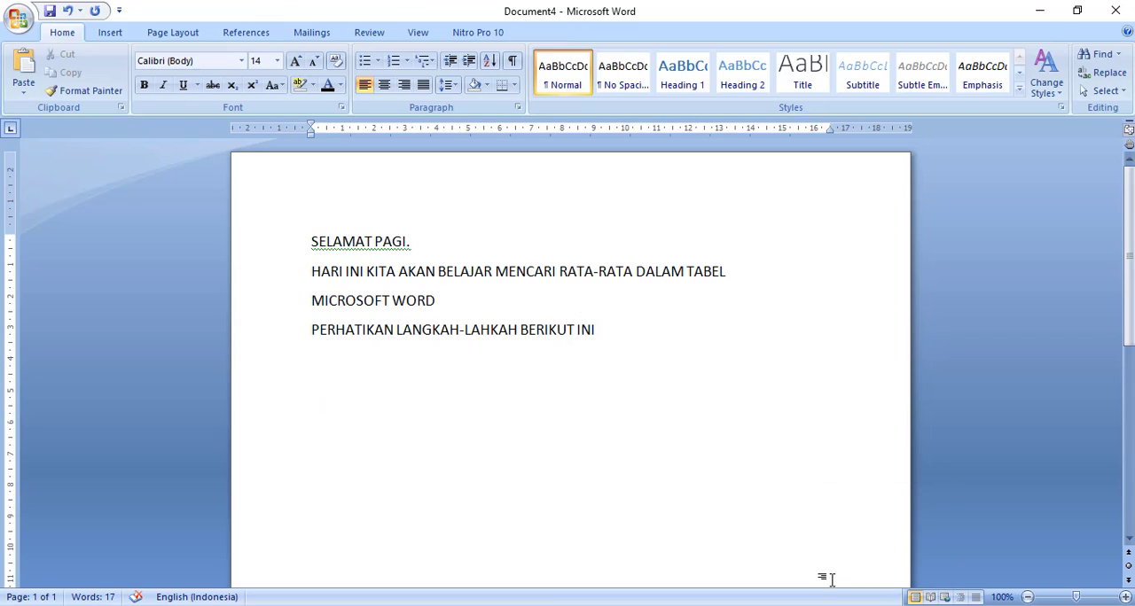
pyautogui.press('Return')
pyautogui.write('KITA T')
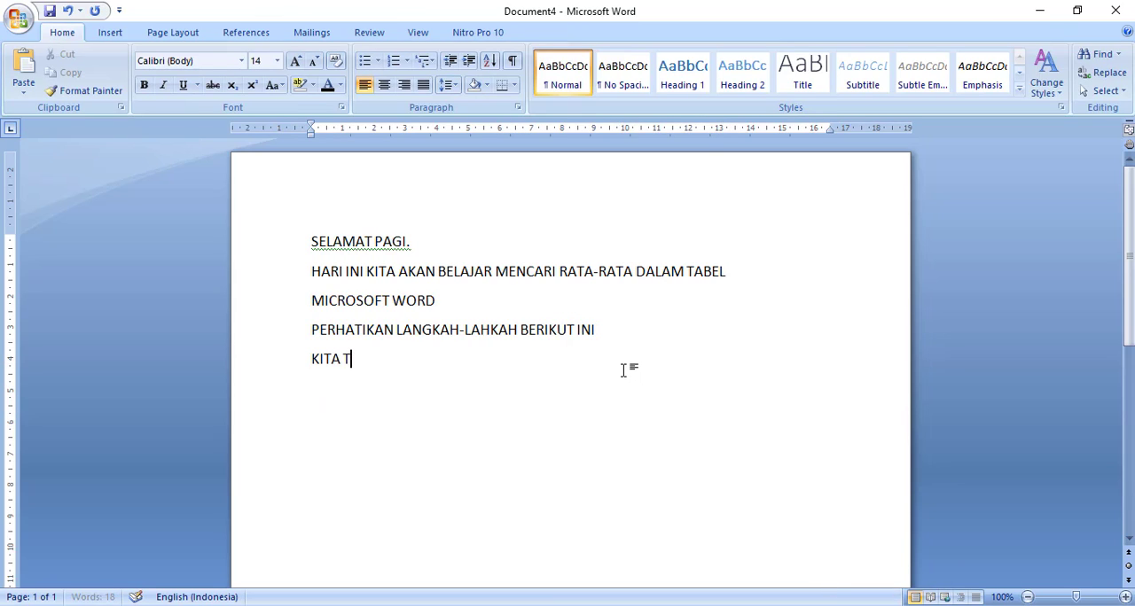
pyautogui.write('AMBAHKAN')
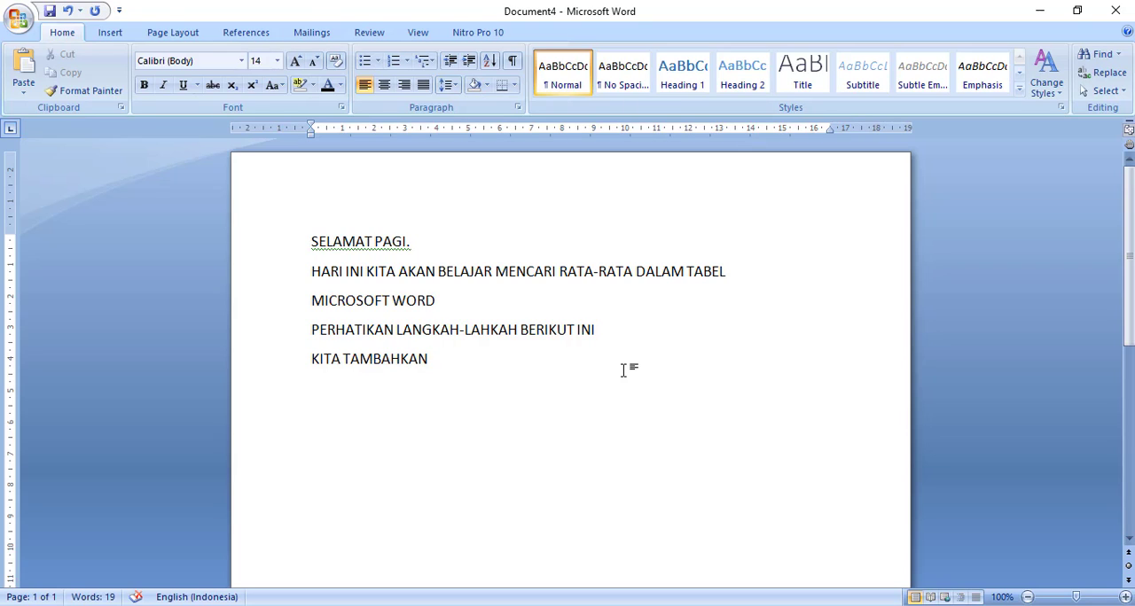
pyautogui.write(' 2 BARIS')
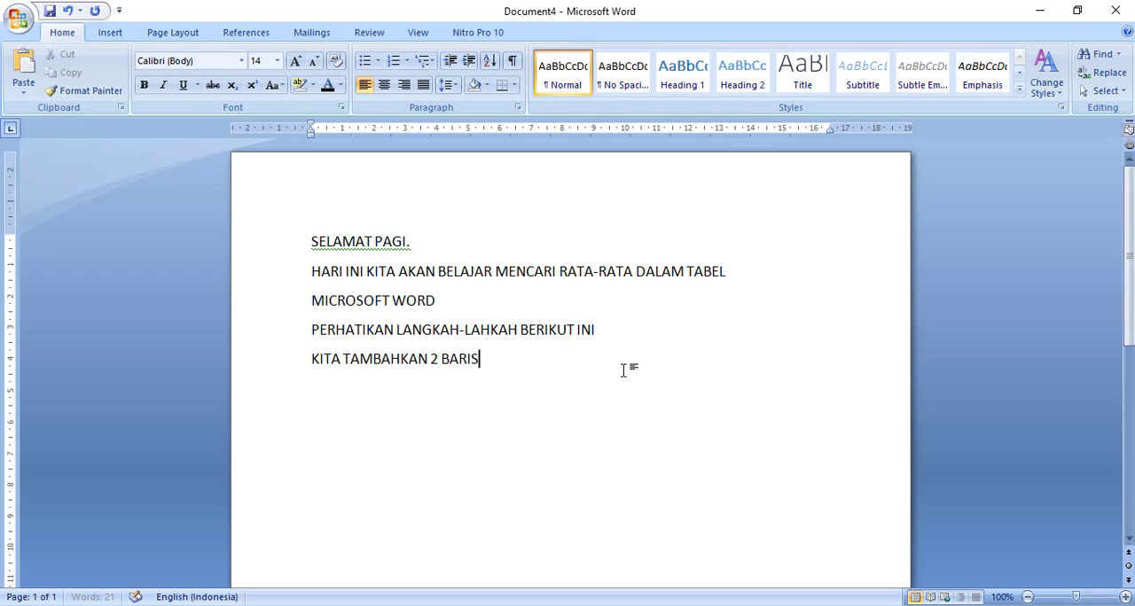
pyautogui.write(' KE BAWAH')
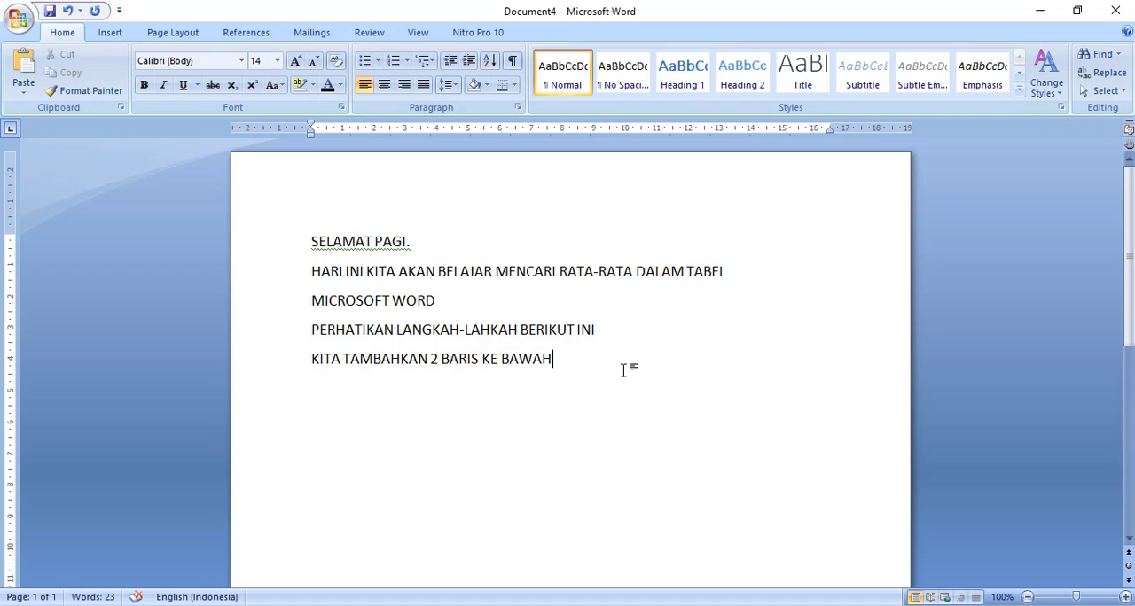
pyautogui.press('Return')
pyautogui.click(754, 605)
pyautogui.click(681, 556)
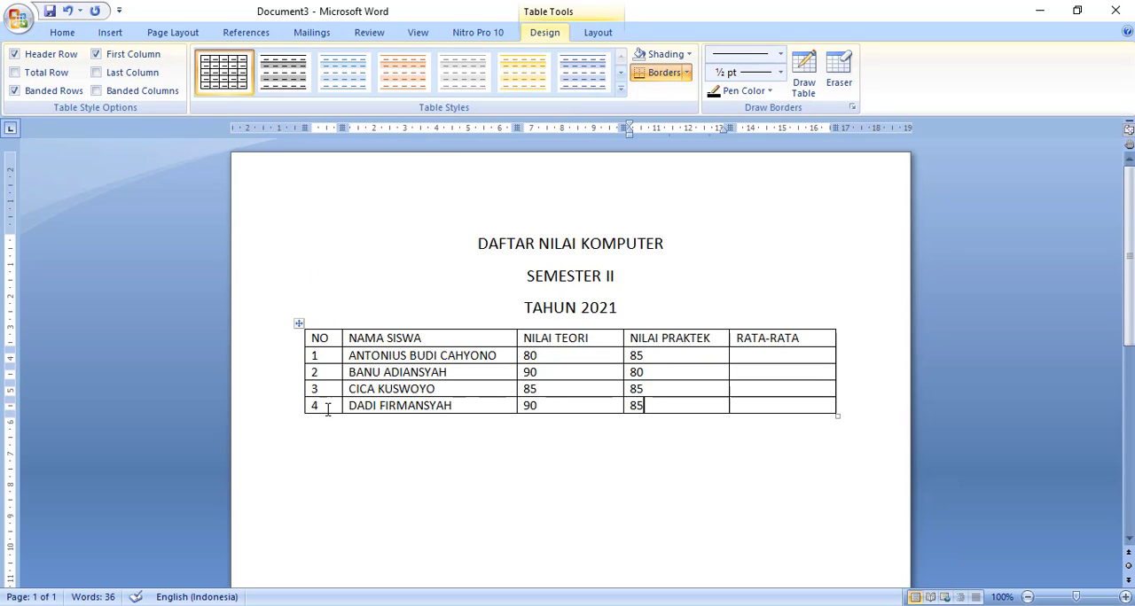
# - Insert two empty rows below the fourth student's row at the end of the grade table
pyautogui.click(296, 417)
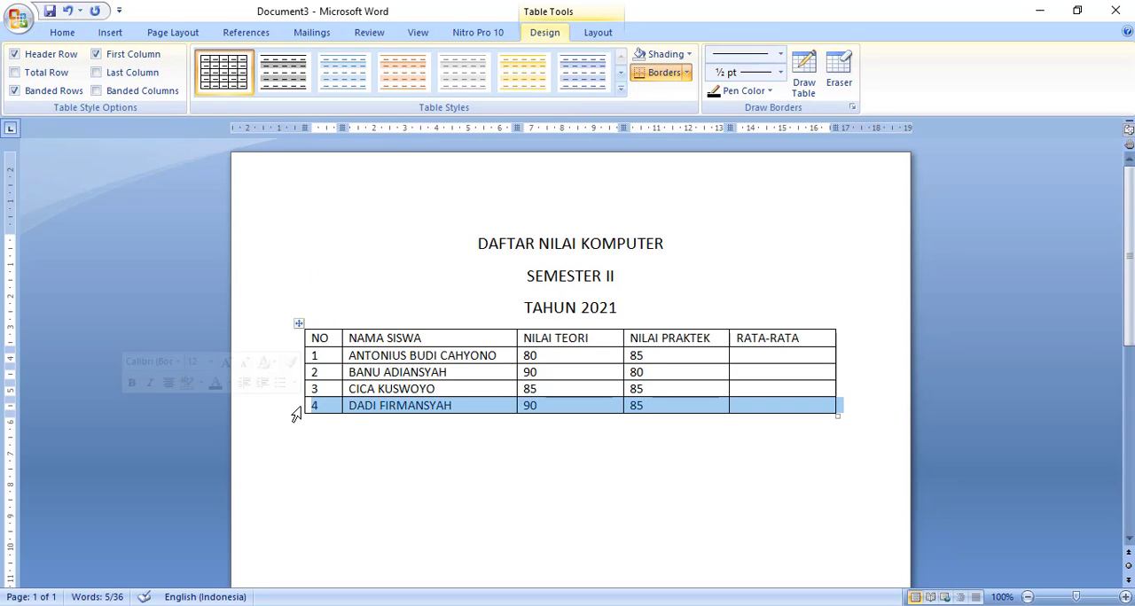
pyautogui.rightClick(358, 416)
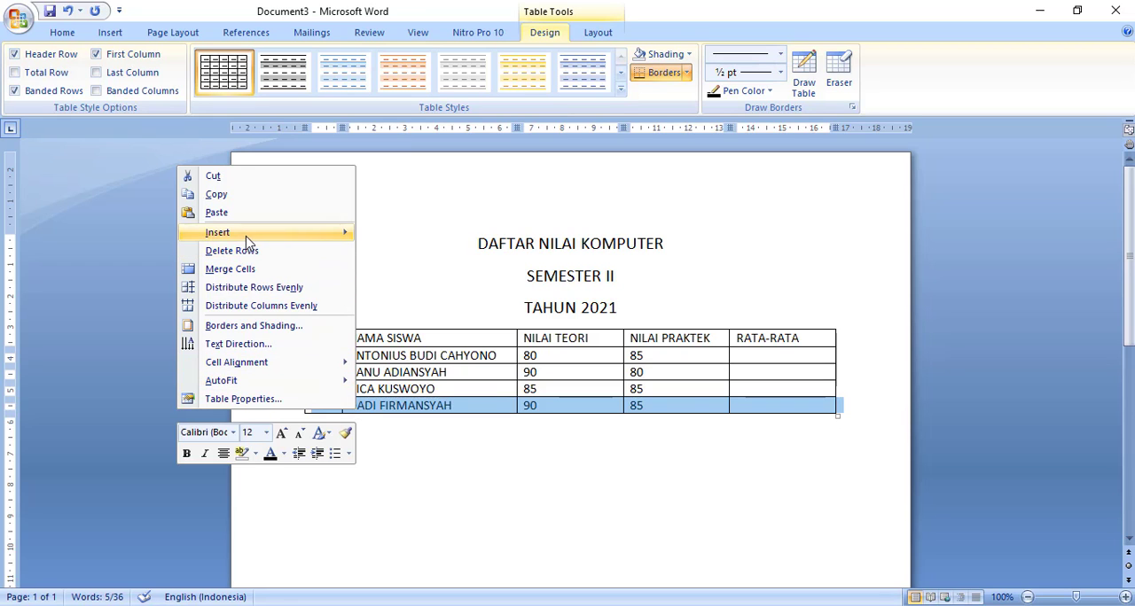
pyautogui.moveTo(249, 241)
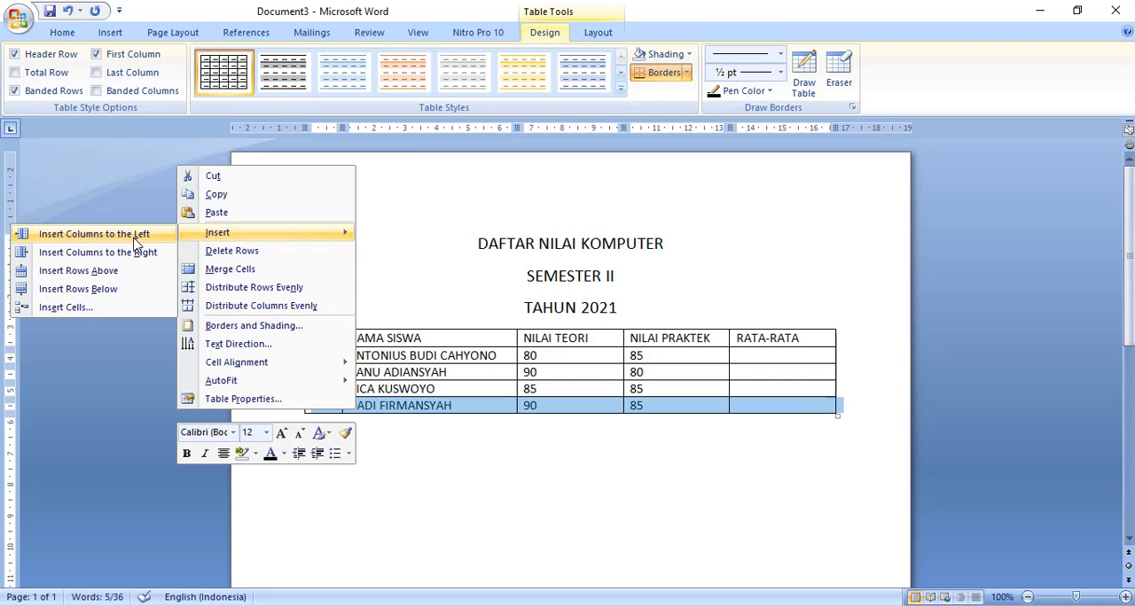
pyautogui.click(78, 289)
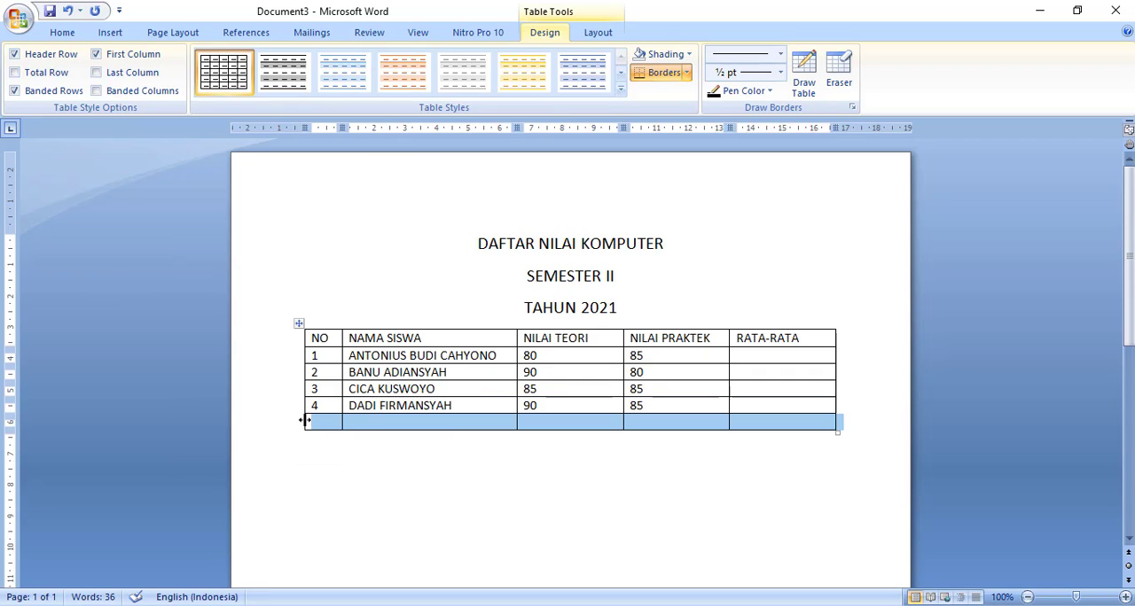
pyautogui.rightClick(355, 430)
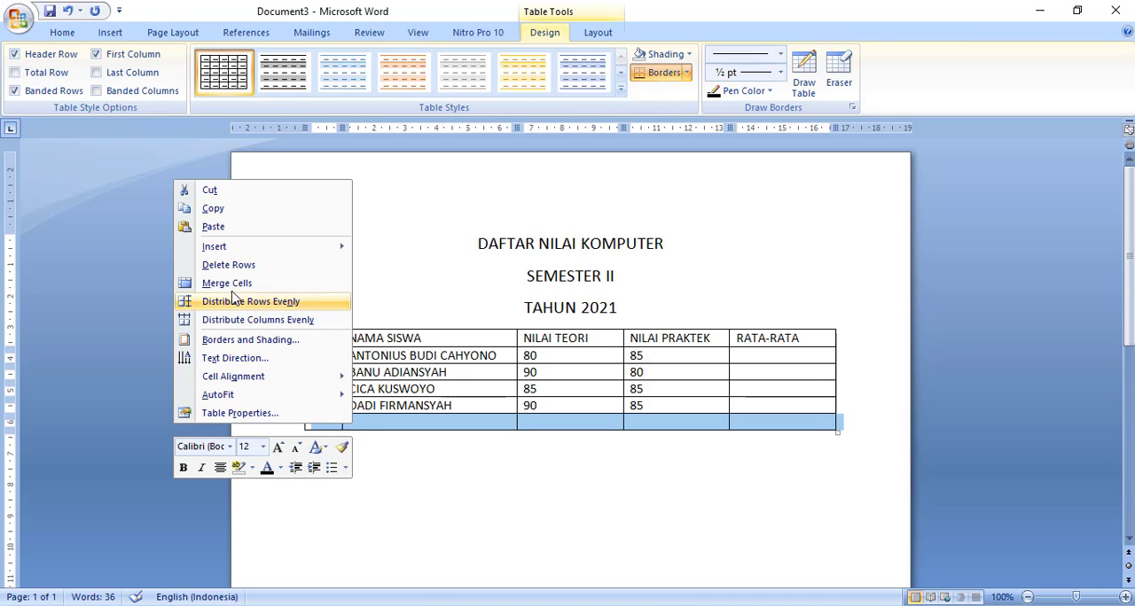
pyautogui.moveTo(221, 247)
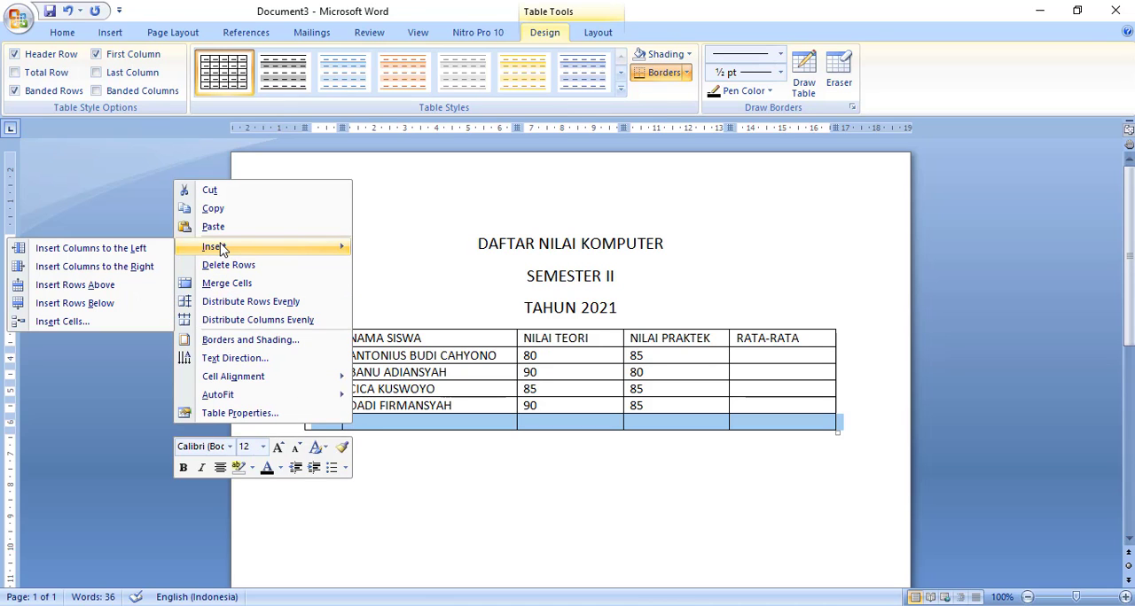
pyautogui.click(90, 304)
# - Fill the fifth student row with number 5, the student's full name, NILAI TEORI 75 and NILAI PRAKTEK 85
pyautogui.click(328, 422)
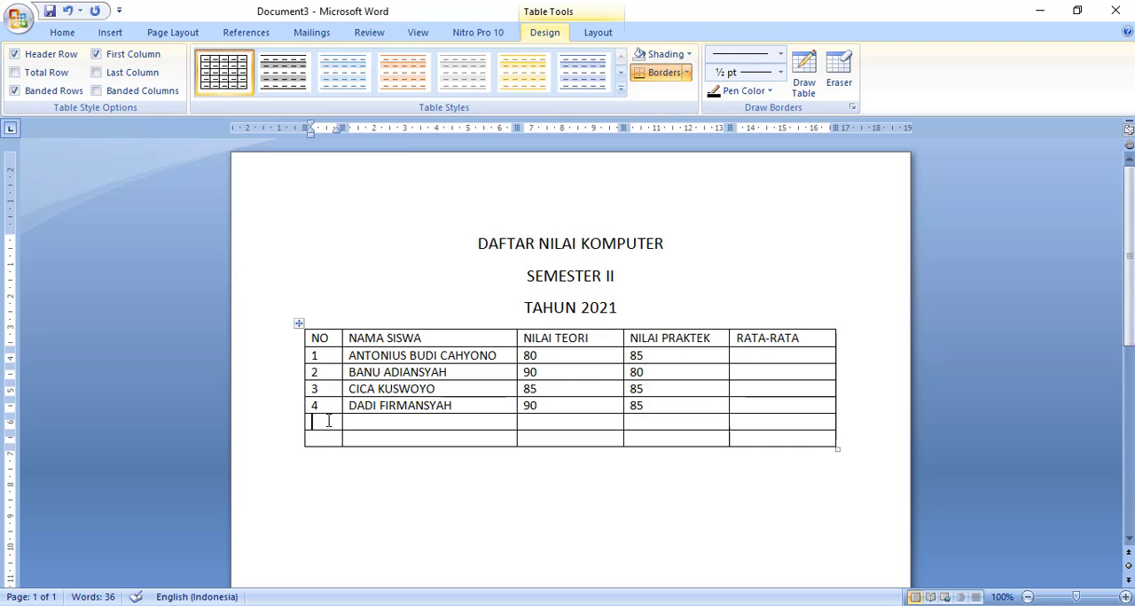
pyautogui.rightClick(328, 422)
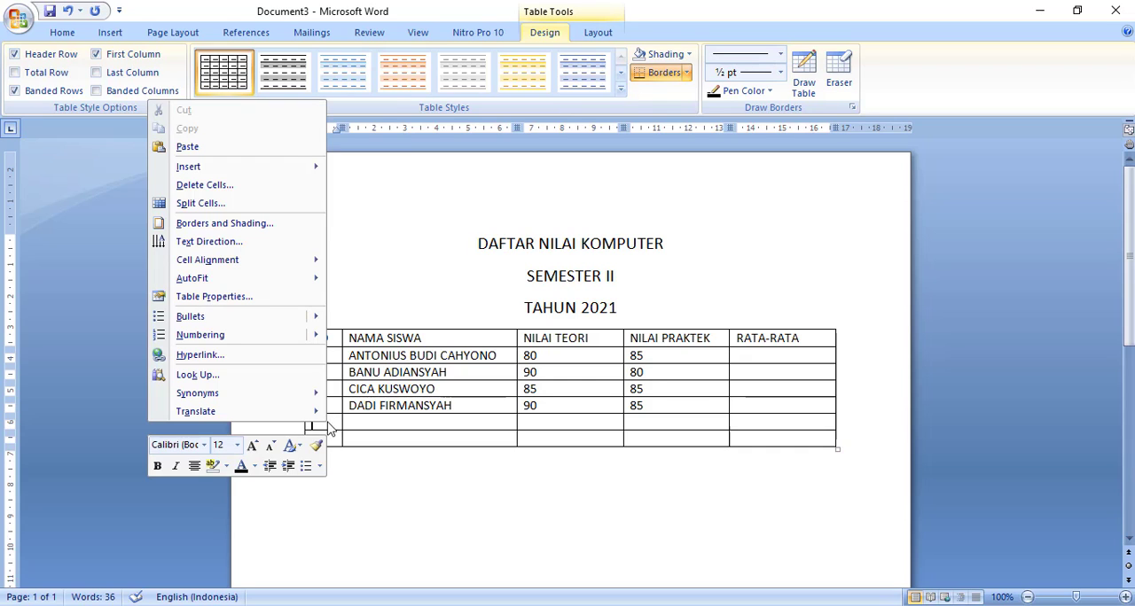
pyautogui.click(337, 422)
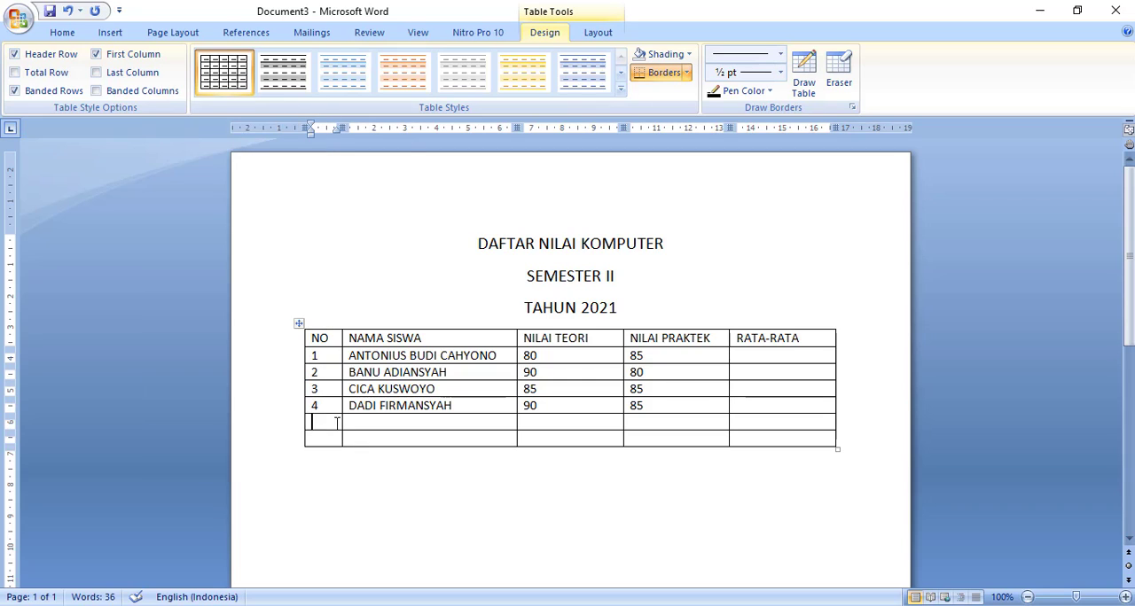
pyautogui.write('5')
pyautogui.click(359, 422)
pyautogui.write('ERNI')
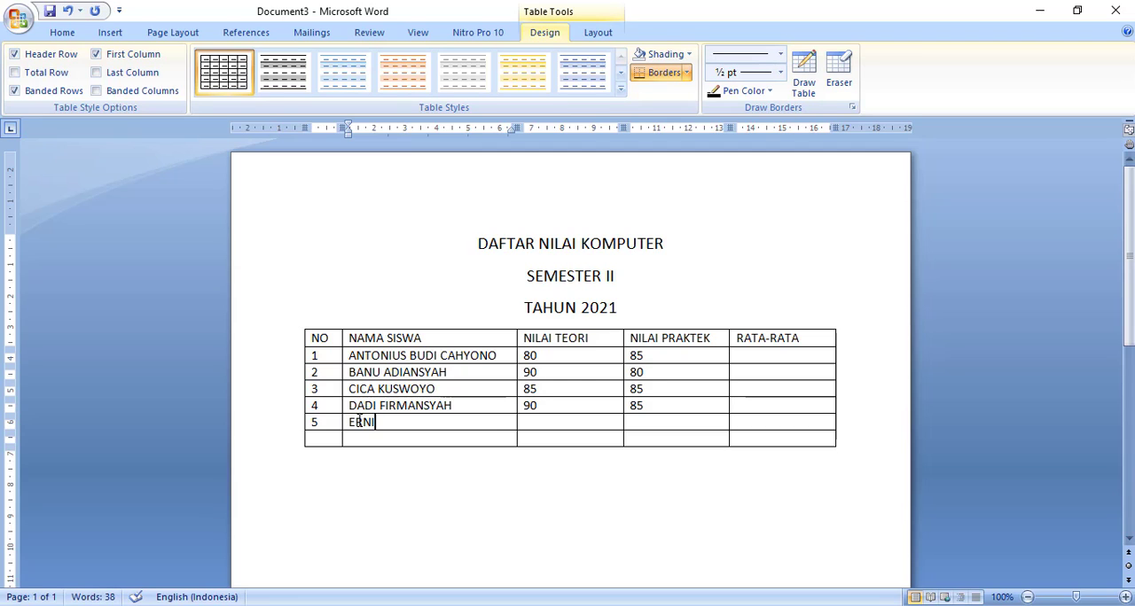
pyautogui.write(' NURAINI')
pyautogui.click(556, 423)
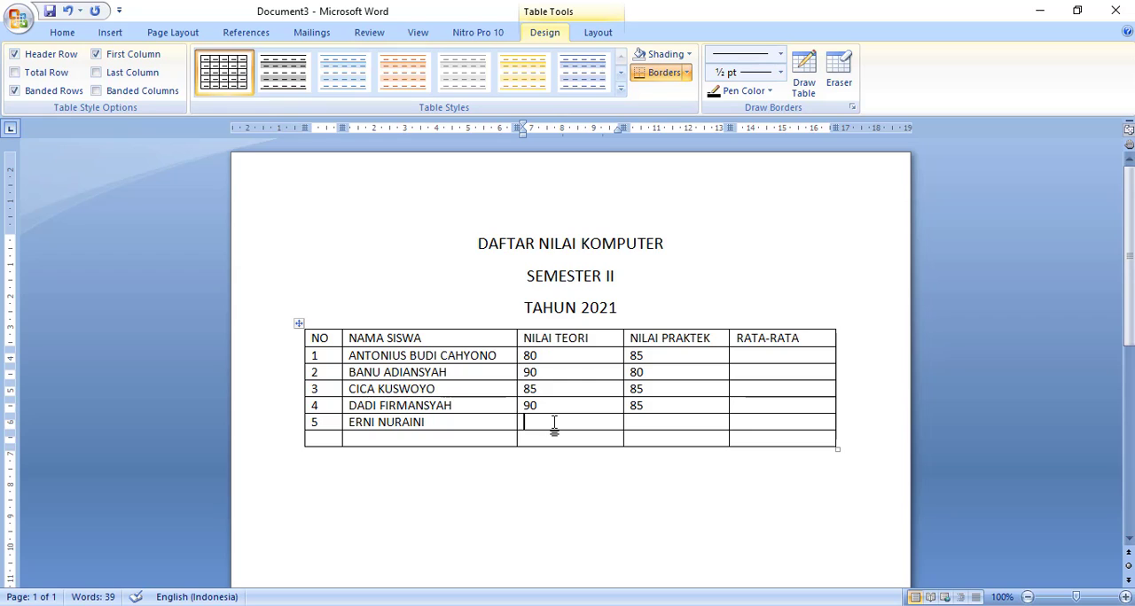
pyautogui.write('75')
pyautogui.press('Tab')
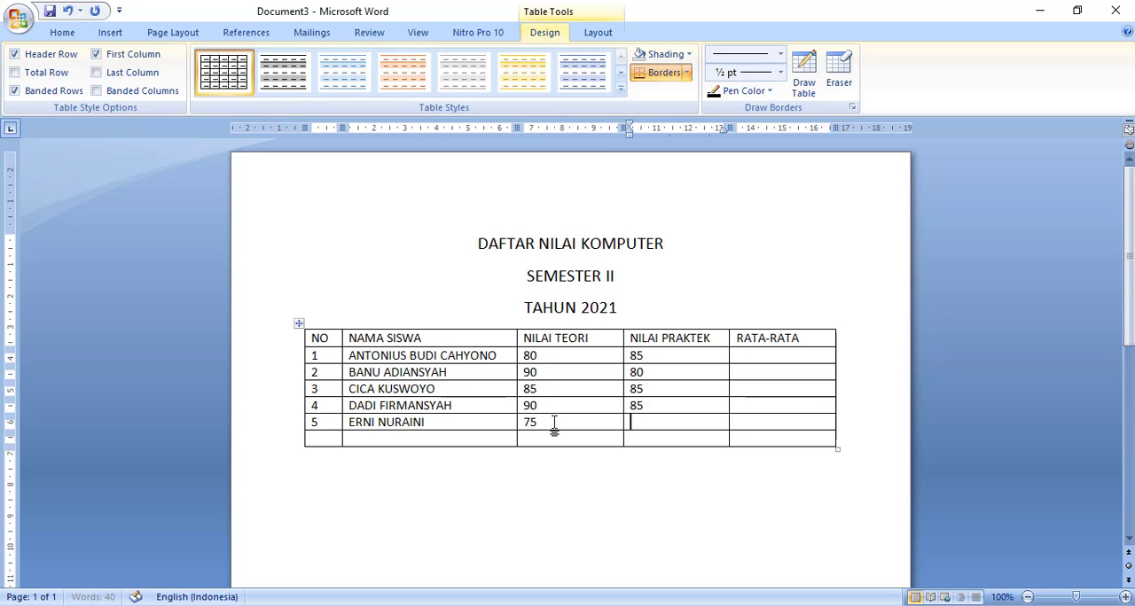
pyautogui.write('85')
# - Enter RATA-RATA KELAS in the last row's NAMA SISWA cell and place the cursor in the first student's RATA-RATA cell
pyautogui.click(472, 437)
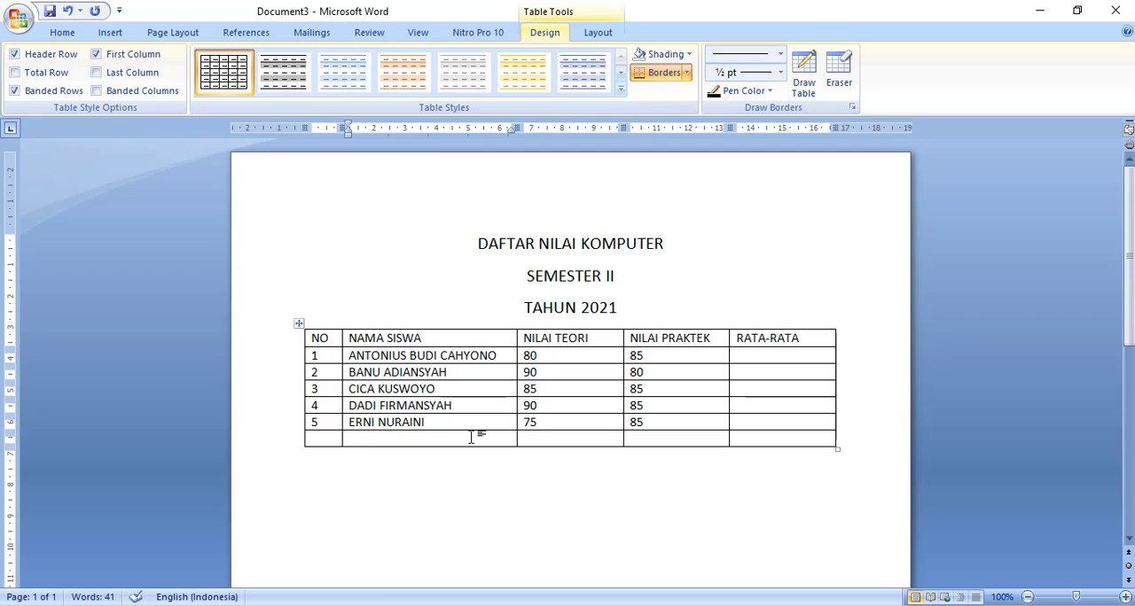
pyautogui.write('RATA-RA')
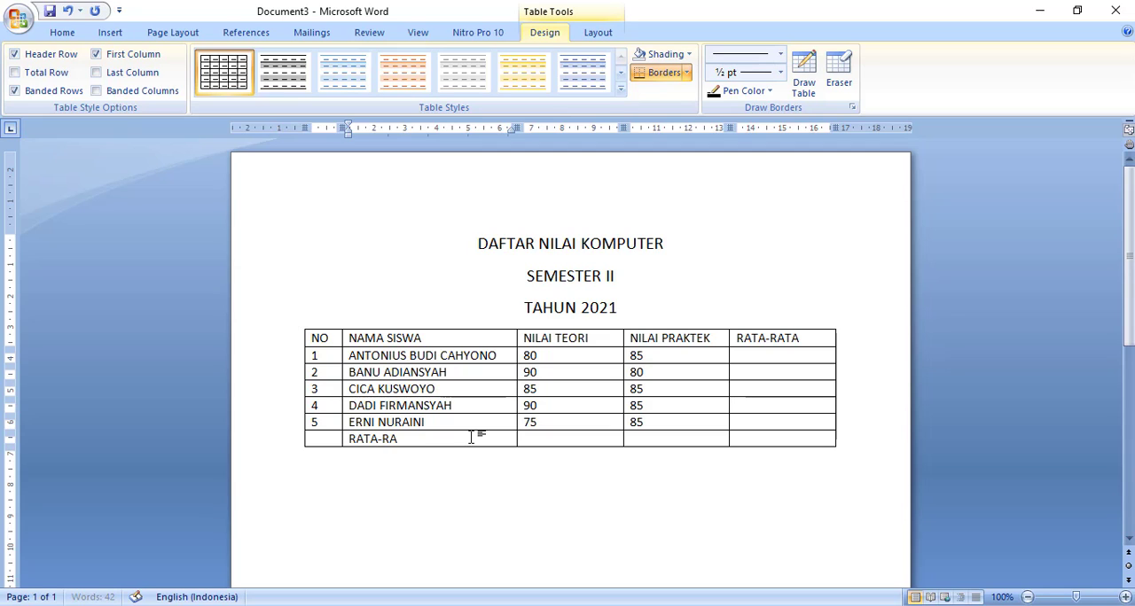
pyautogui.write('TA KELAS')
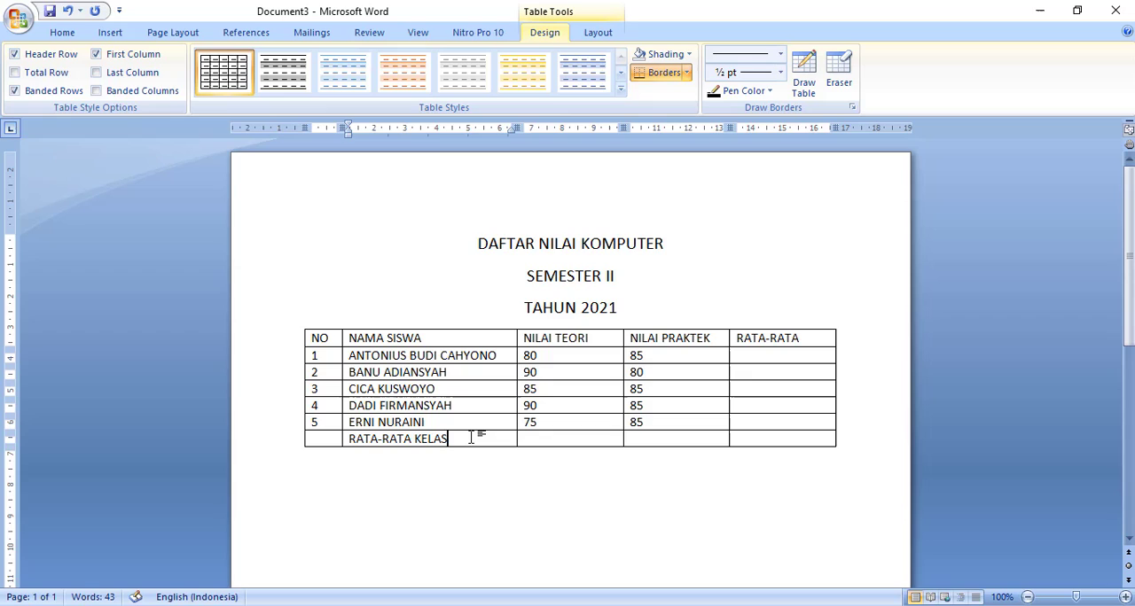
pyautogui.click(764, 355)
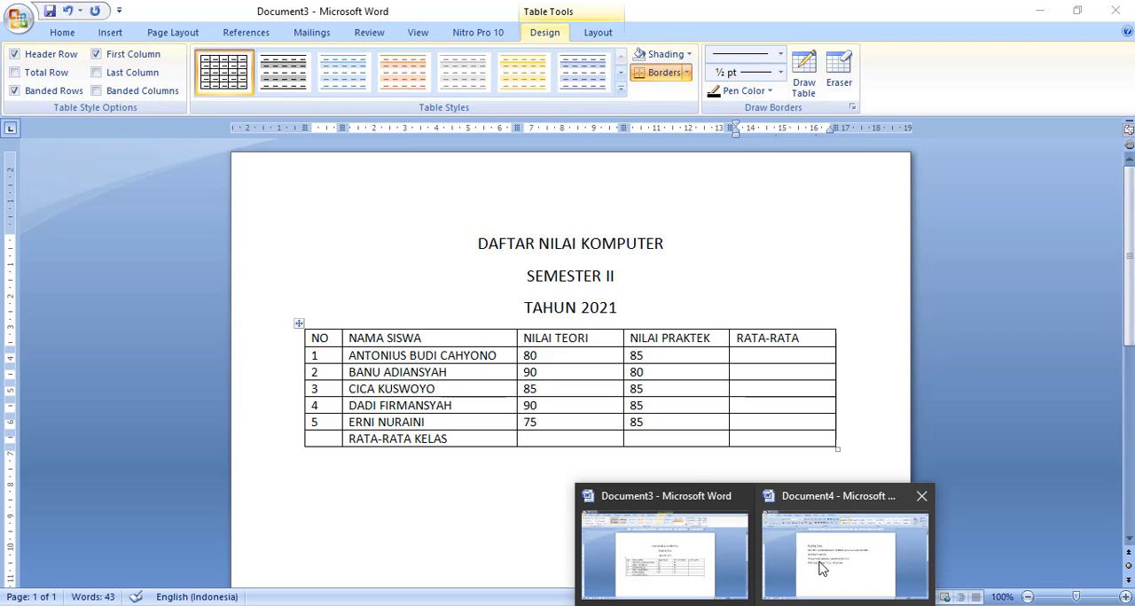
# - Switch to Document4 and add the line "KITA AKAN MENCARI RATA-RATA UNTUK NOMOR 1 TERLEBIH DAHULU", followed by a new paragraph
pyautogui.click(826, 565)
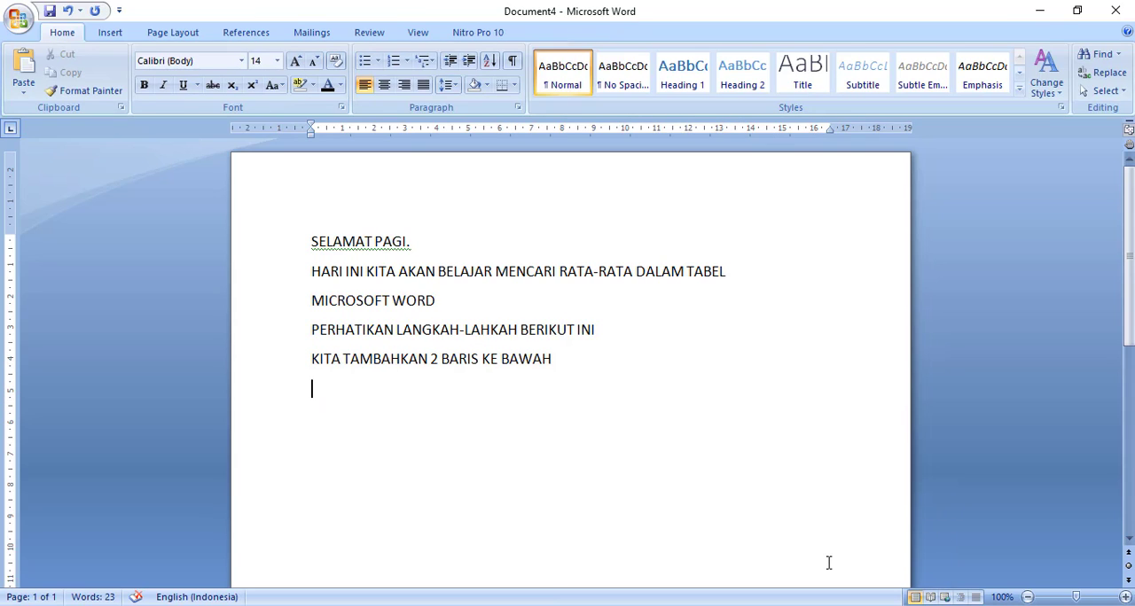
pyautogui.write('KITA AKAN MENCAR')
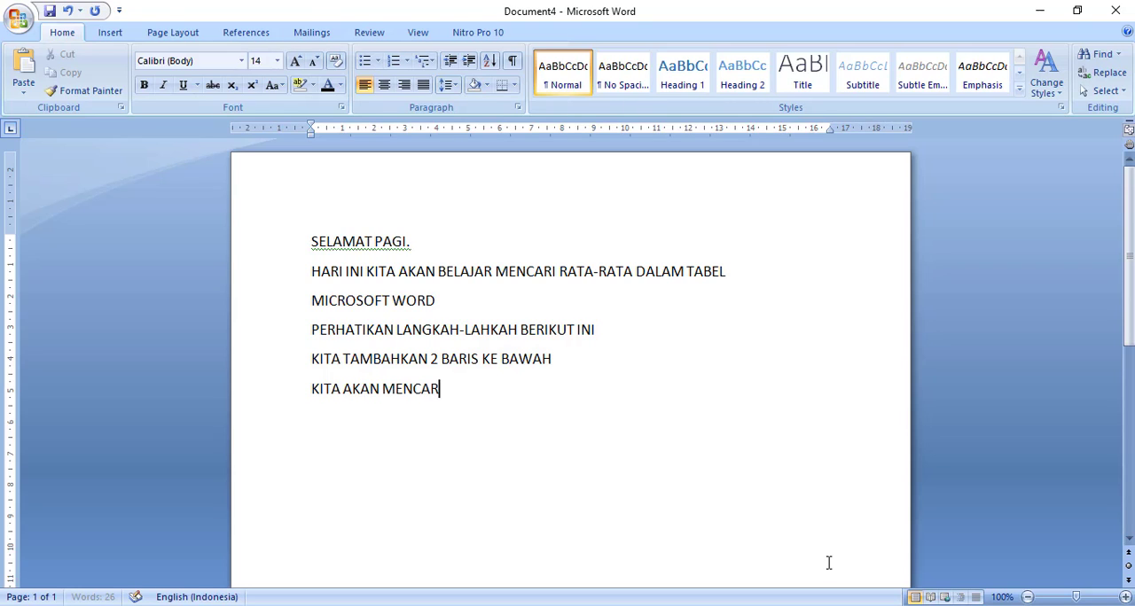
pyautogui.write('I RATA-RATA')
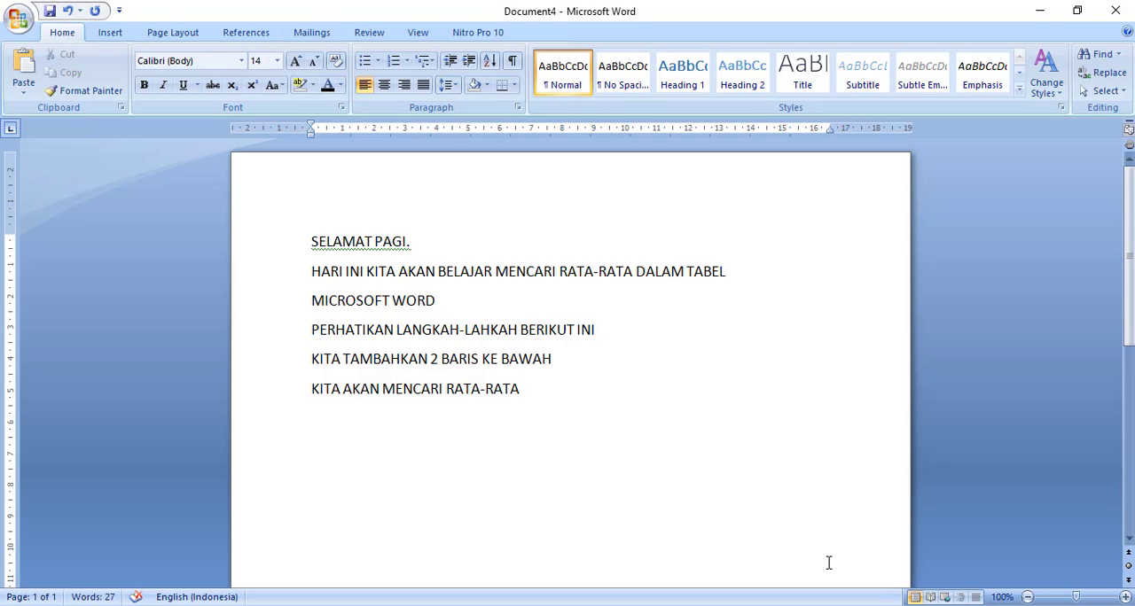
pyautogui.write('UNTUK NOMOR')
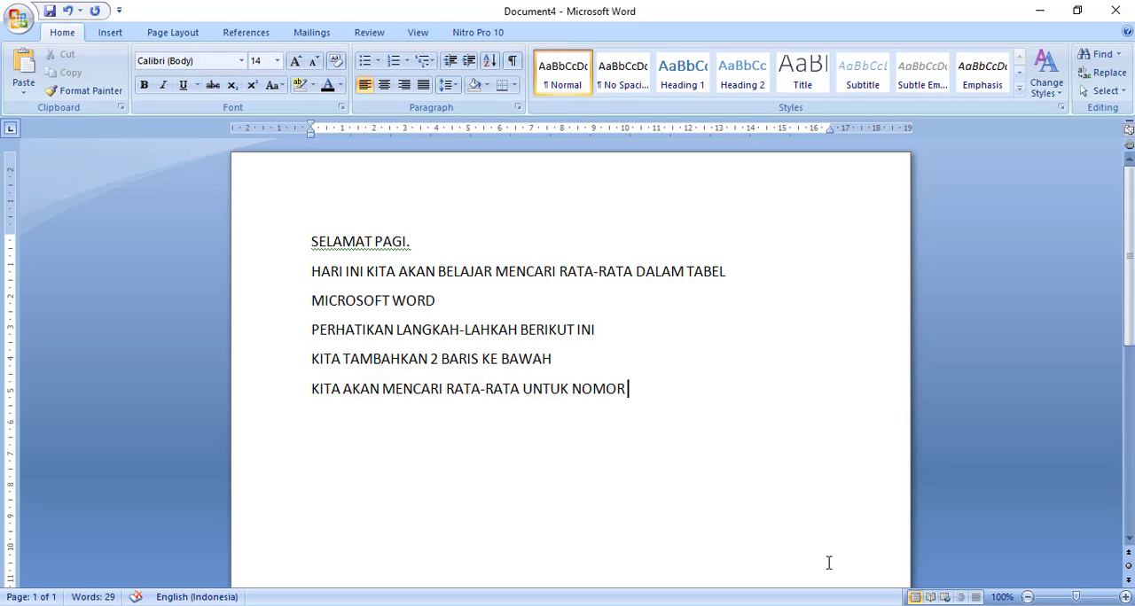
pyautogui.write(' 1 TERLEB')
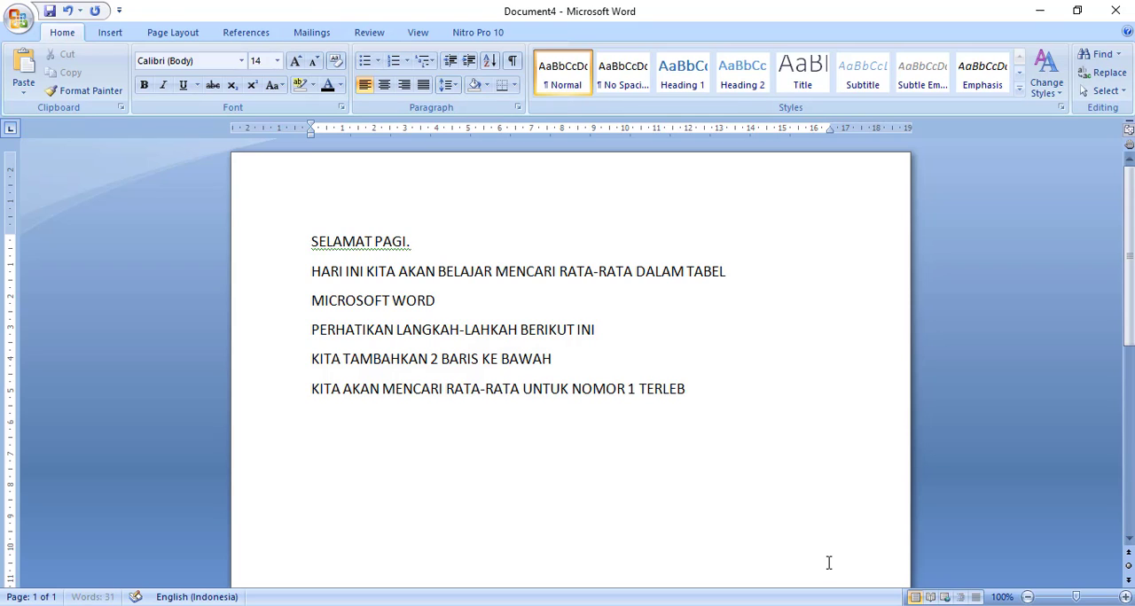
pyautogui.write('IH DAHULU')
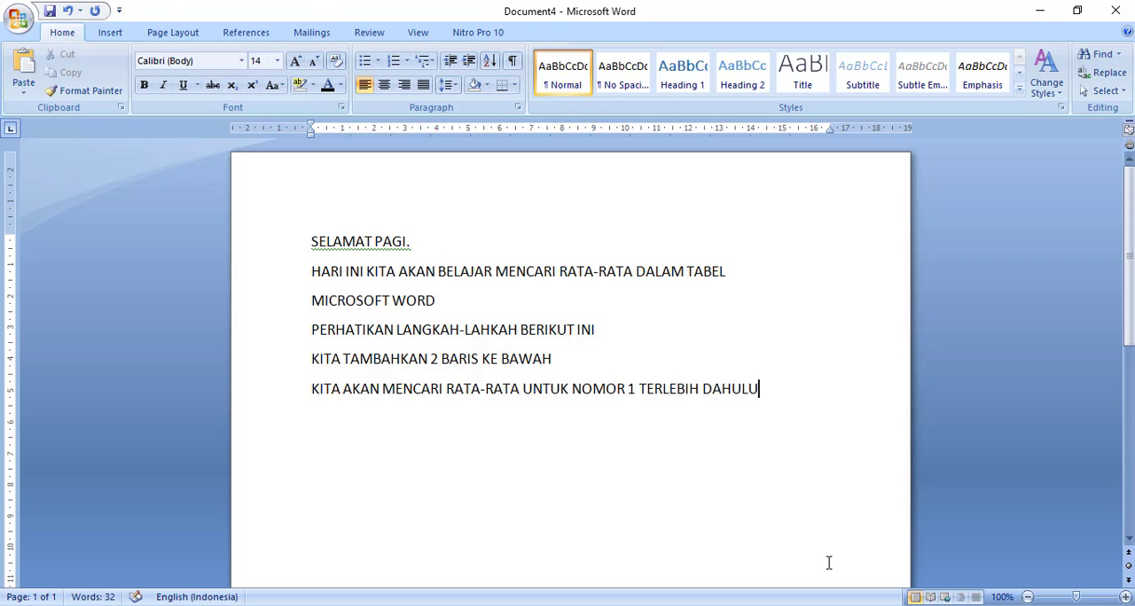
pyautogui.press('Return')
# - Add the line "DAN DILANJUTKAN KE NOMOR SELANJUTNYA." and start a new paragraph
pyautogui.write('DAN DILANJUTKAN')
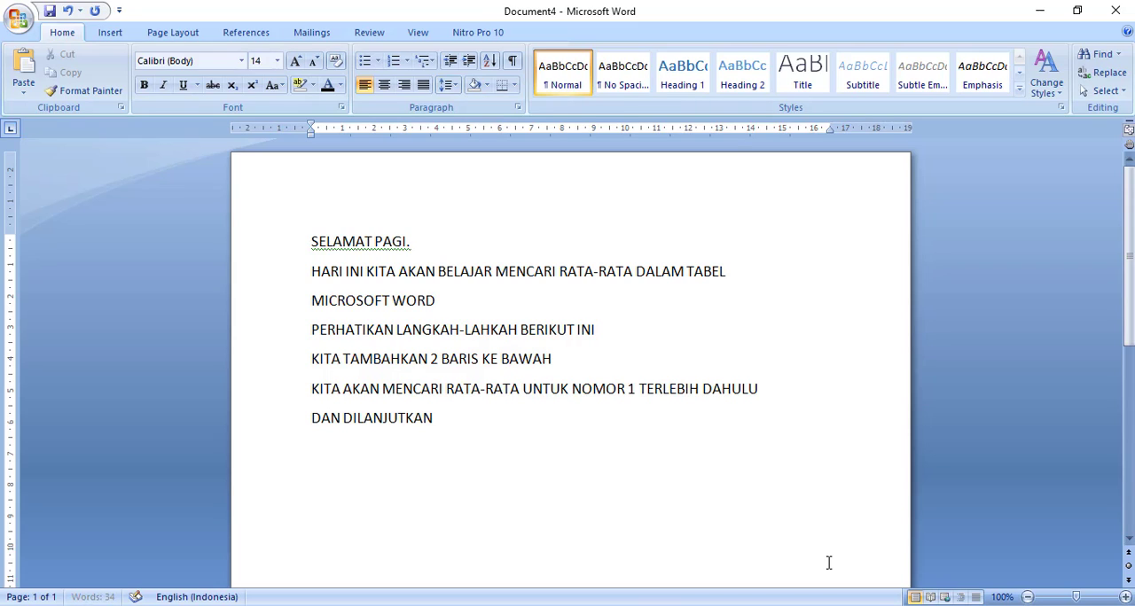
pyautogui.write(' KE NOMOR EL')
pyautogui.press('BackSpace')
pyautogui.press('BackSpace')
pyautogui.write('SEL')
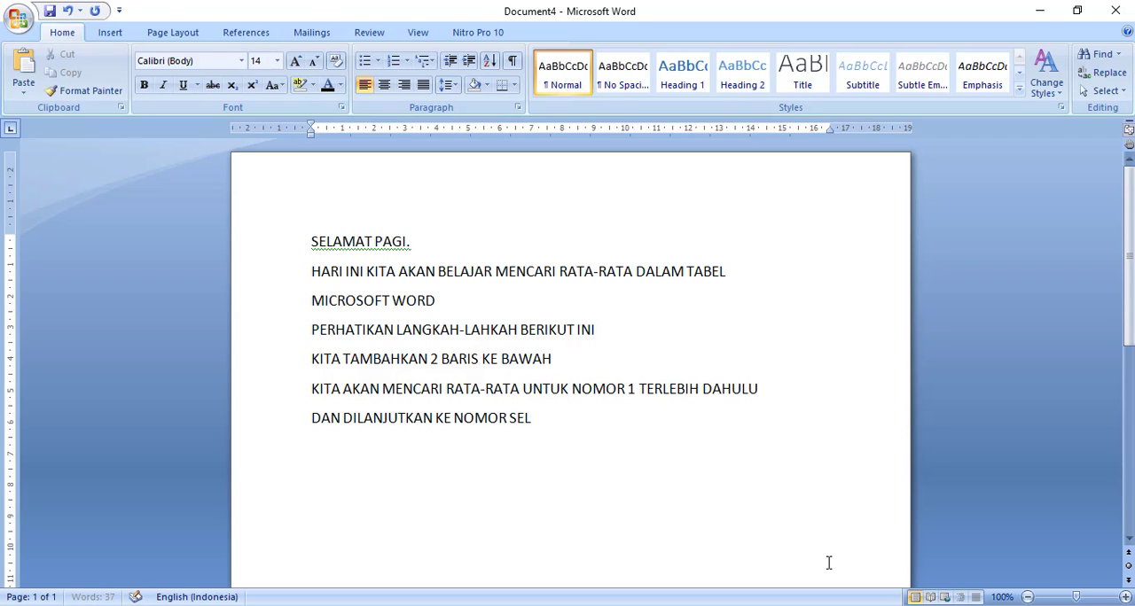
pyautogui.write('ANJUTNYA')
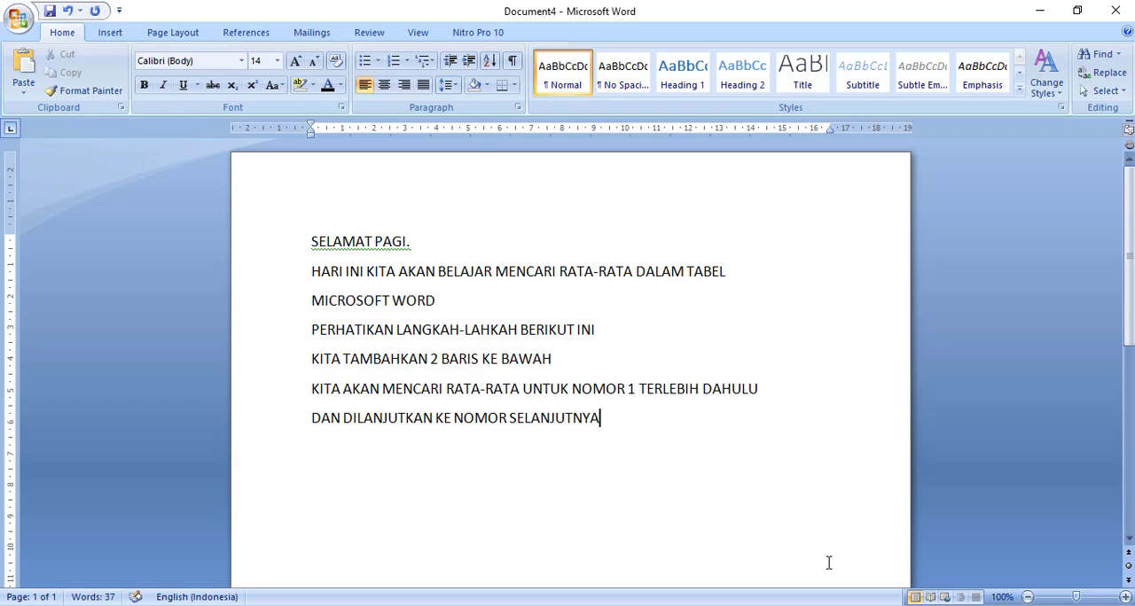
pyautogui.write('.')
pyautogui.press('Return')
# - Add the line "PERHATIKAN CARANYA SEBAGAI BERIKUT." and start a new paragraph
pyautogui.write('PERHATI')
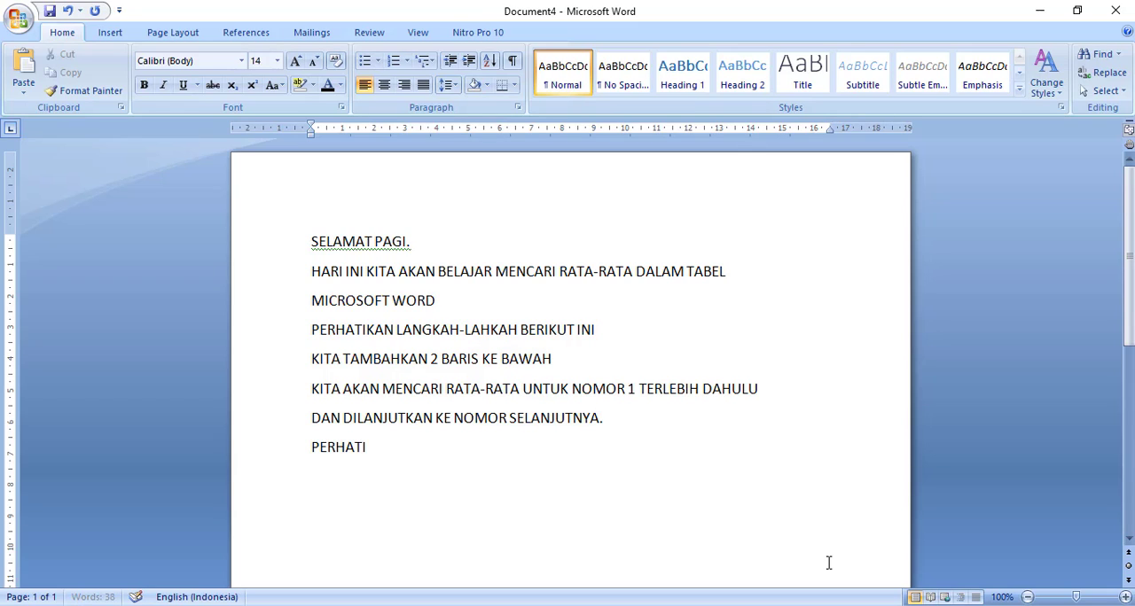
pyautogui.write('KAN CARANYA')
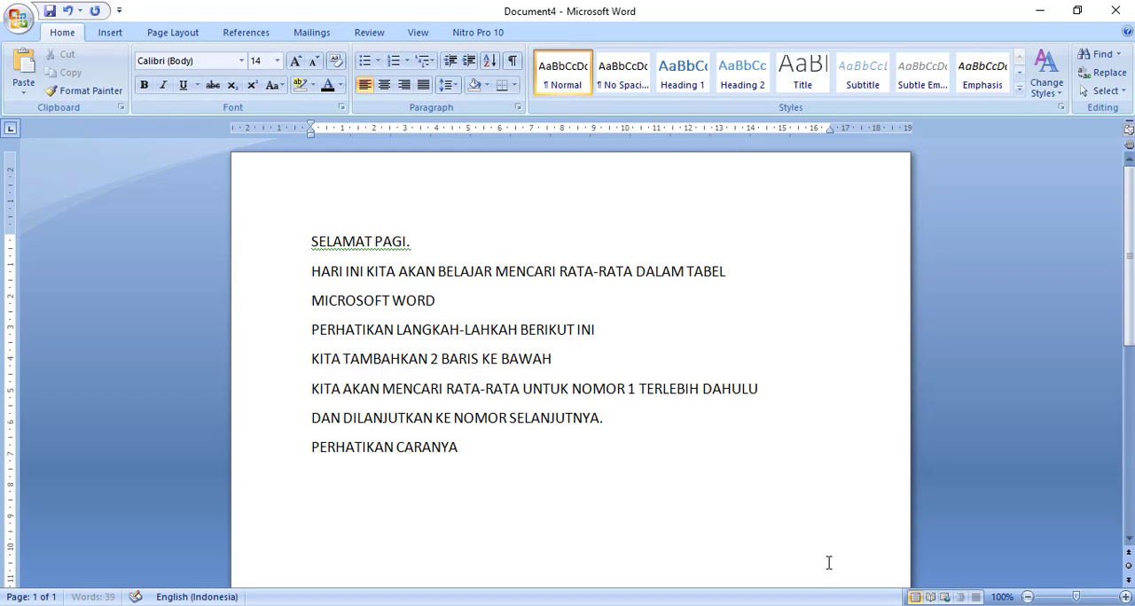
pyautogui.write(' SEBAGAI BER')
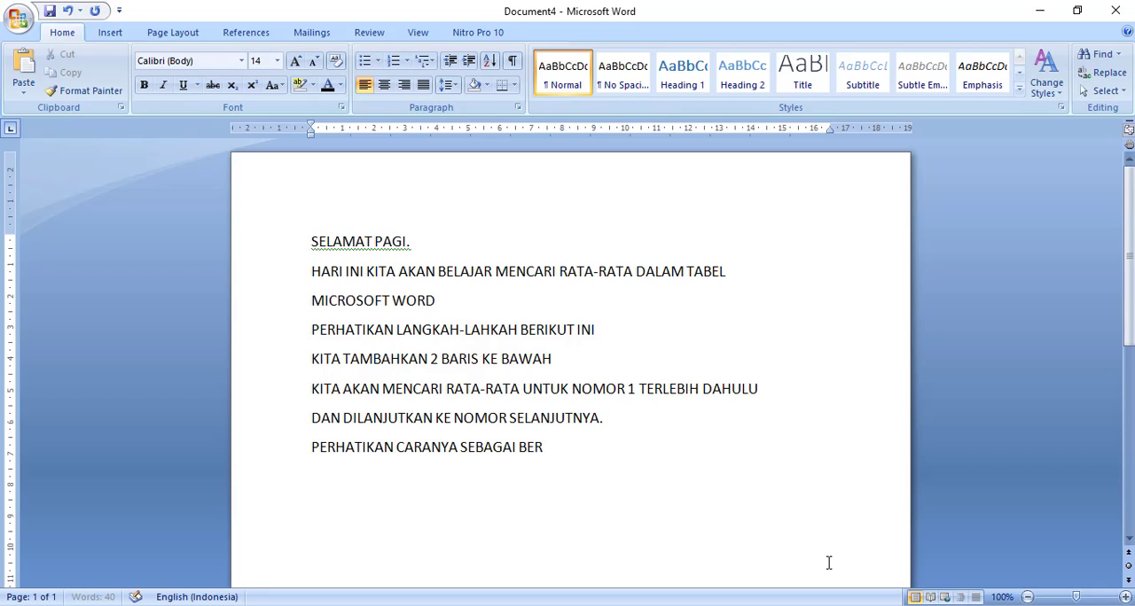
pyautogui.write('IKUT.')
pyautogui.press('Return')
# - Write "UNTUK MENCARI RATA-RATA KITA MENGGUNAKAN RUMUS AVERAGE" on the last line of the notes
pyautogui.write('UNCUK M')
pyautogui.press('BackSpace')
pyautogui.press('BackSpace')
pyautogui.write('TUK M')
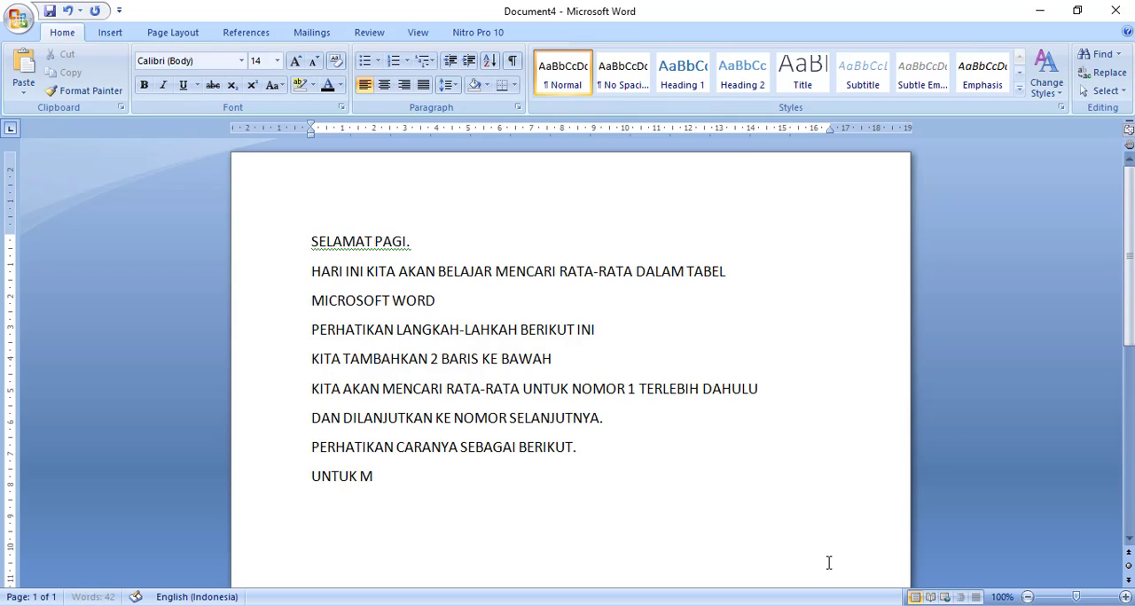
pyautogui.write('ENCARI ')
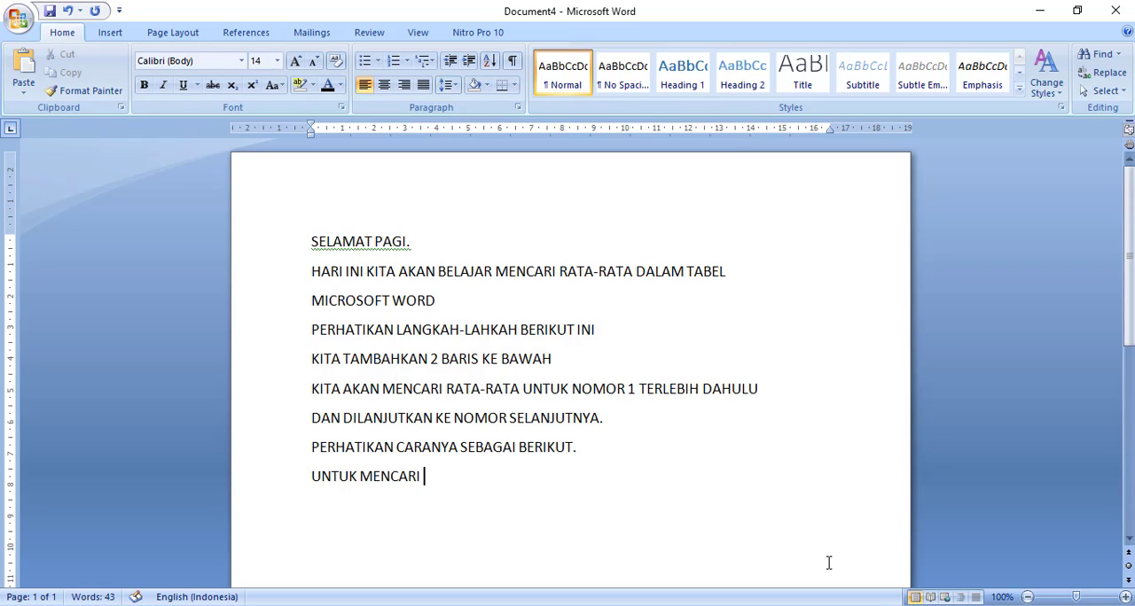
pyautogui.write('RATA-R')
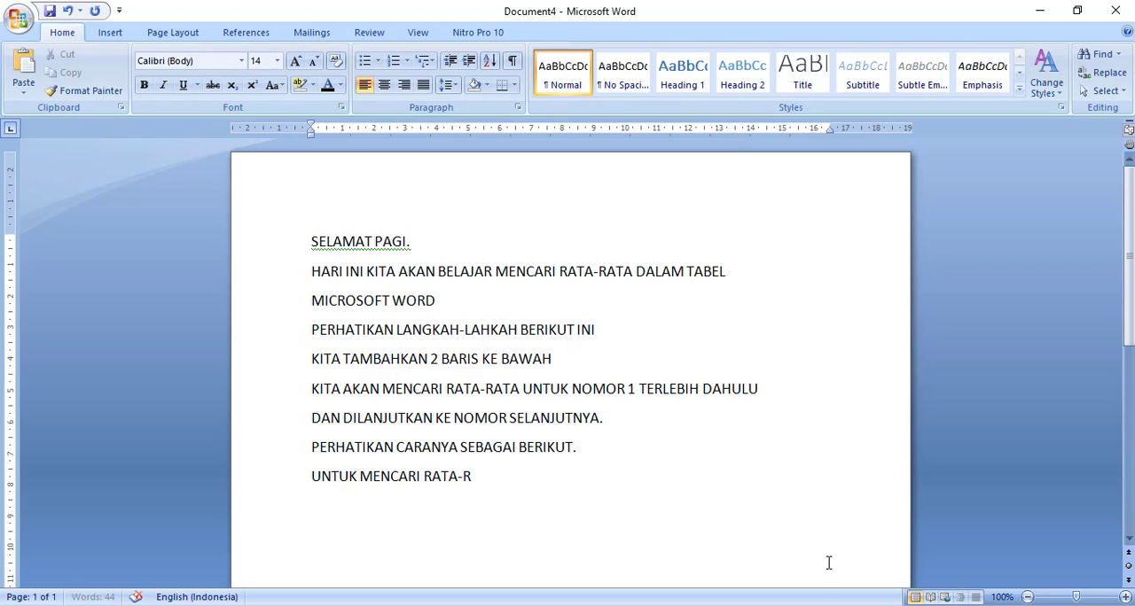
pyautogui.write('ATA KITA')
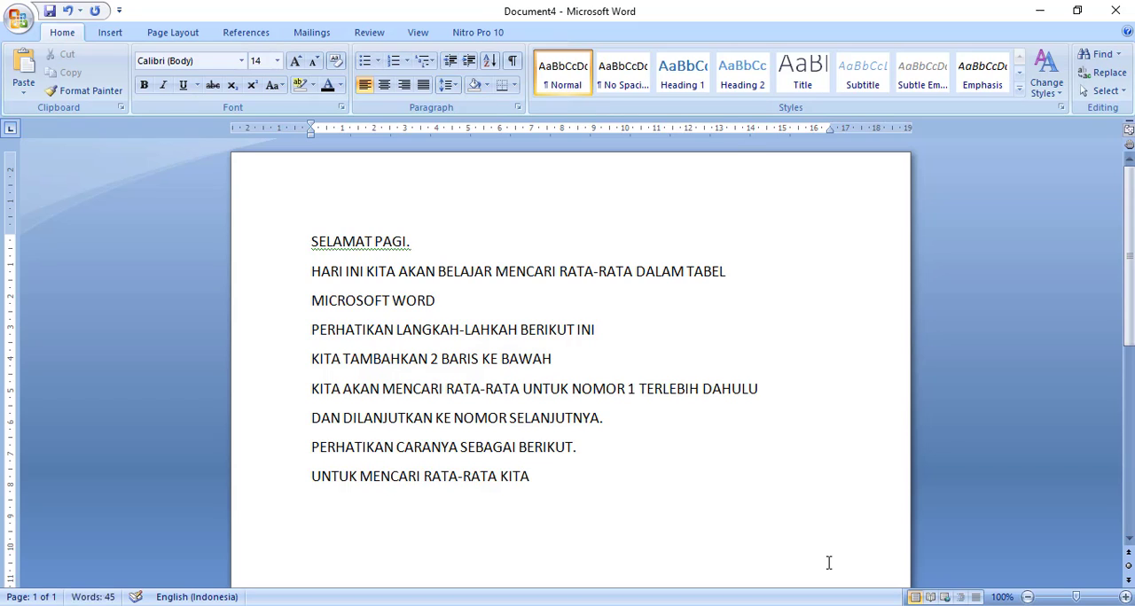
pyautogui.write(' MENGGUNAKAN ')
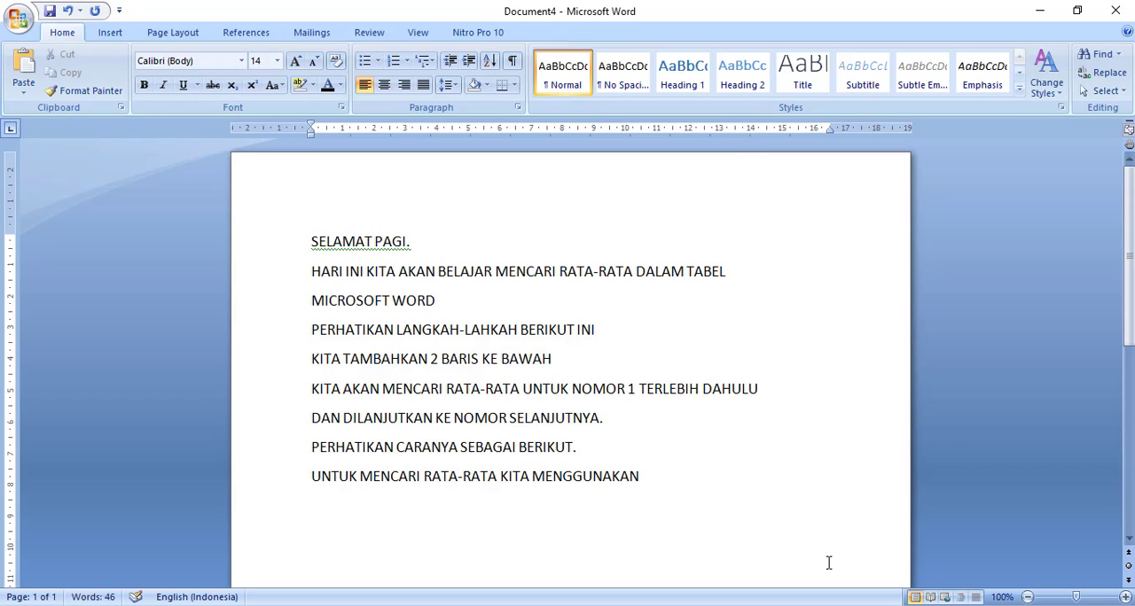
pyautogui.write('RUMUS AVERAGE')
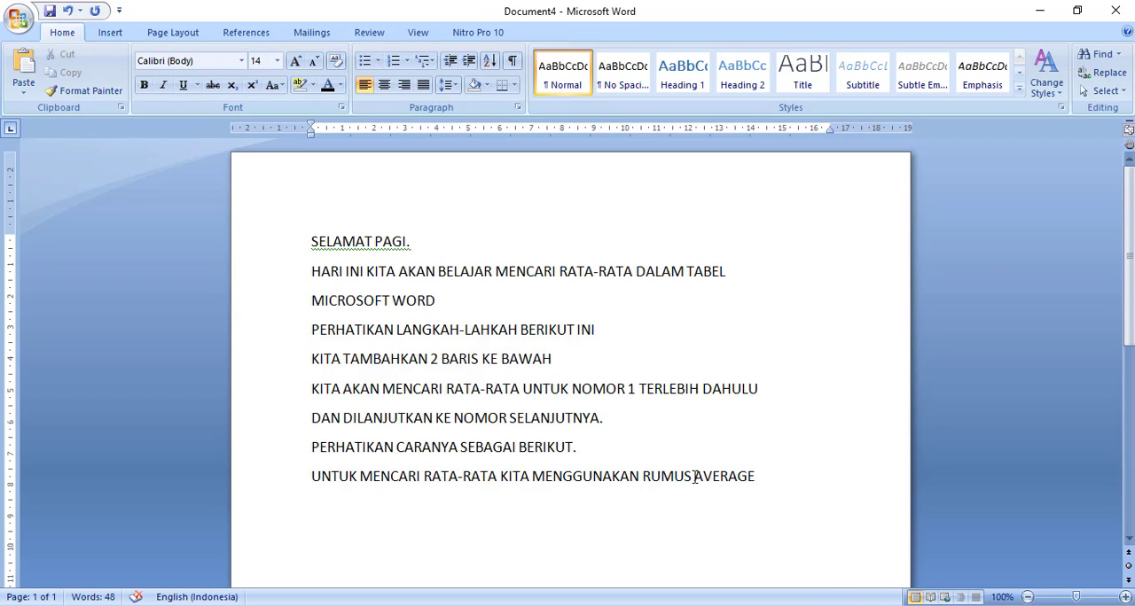
# - Bold the word AVERAGE in the last line of the notes and start a new paragraph with bold off
pyautogui.moveTo(695, 477); pyautogui.dragTo(756, 473)
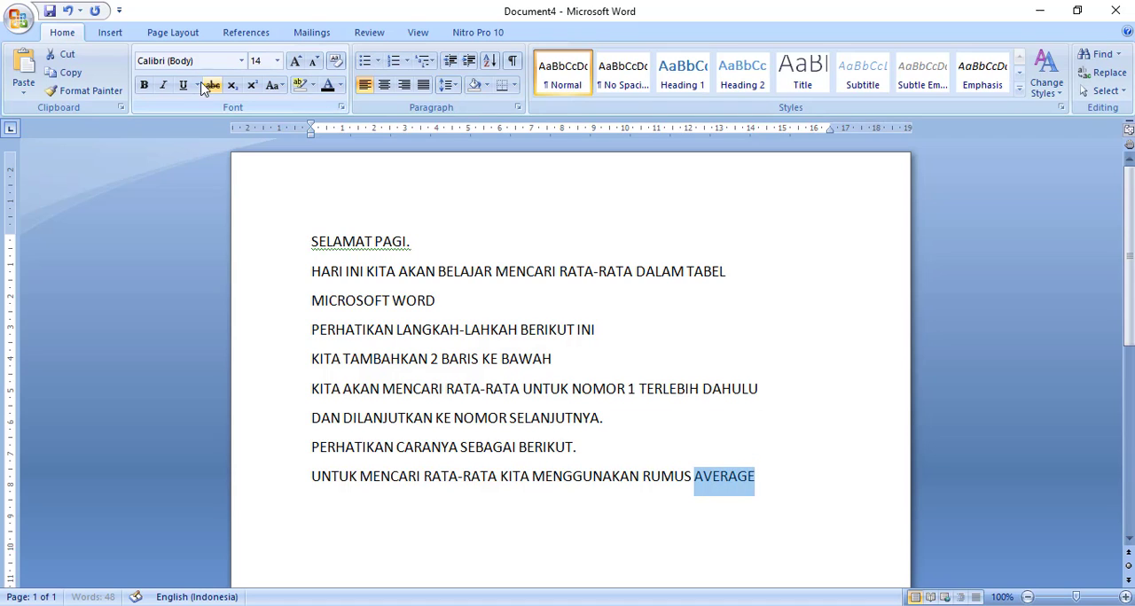
pyautogui.click(143, 85)
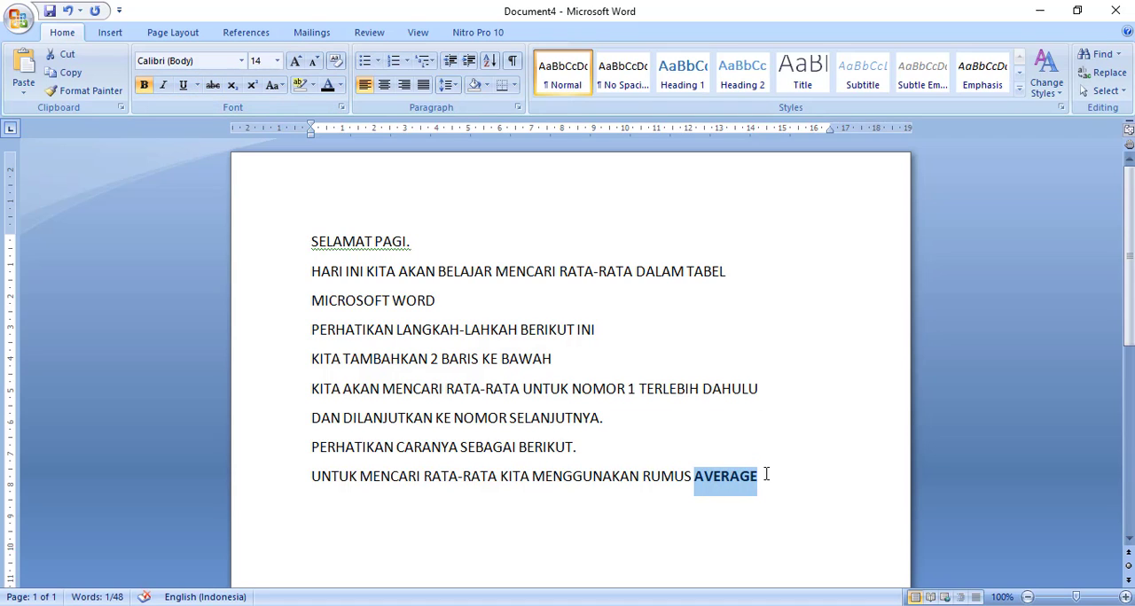
pyautogui.click(784, 500)
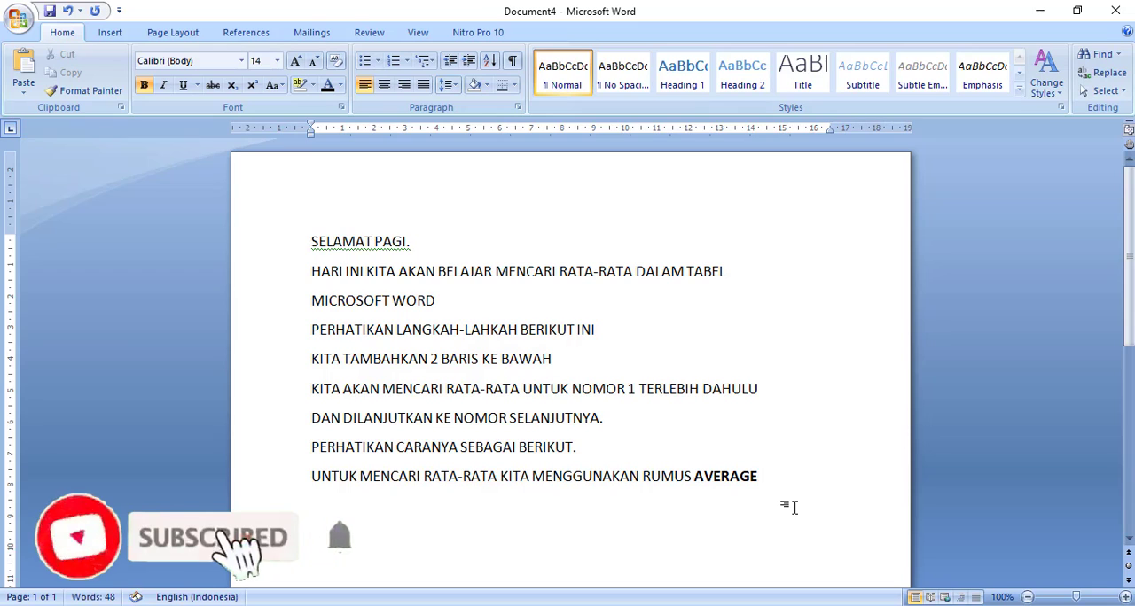
pyautogui.press('Return')
pyautogui.click(145, 86)
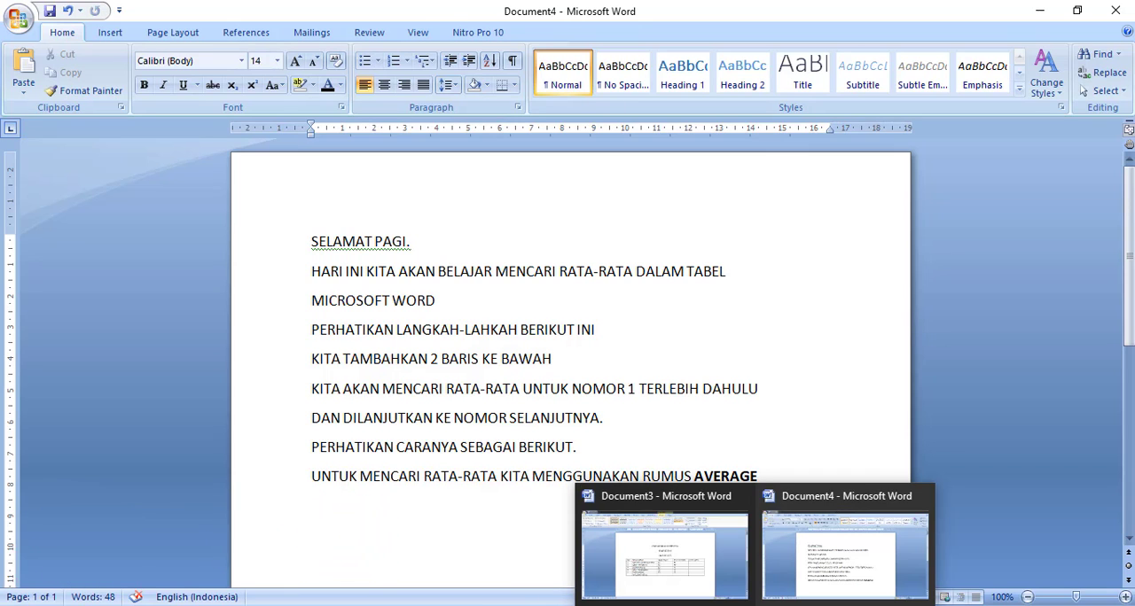
# - Switch to Document3 and insert the formula =AVERAGE(LEFT) in the RATA-RATA cell of student number 1
pyautogui.click(719, 585)
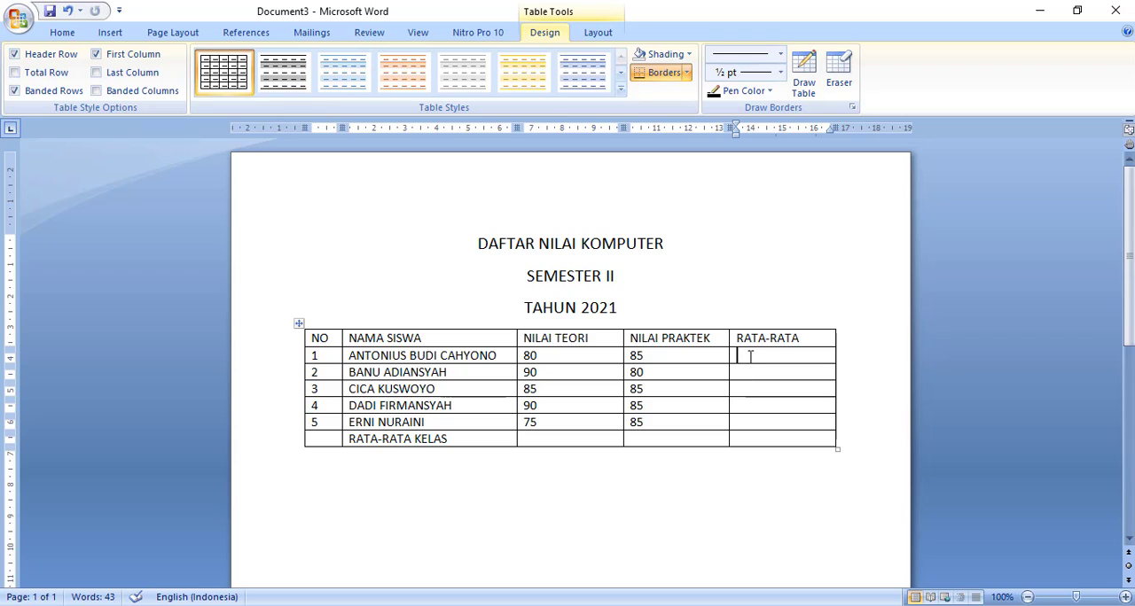
pyautogui.click(596, 36)
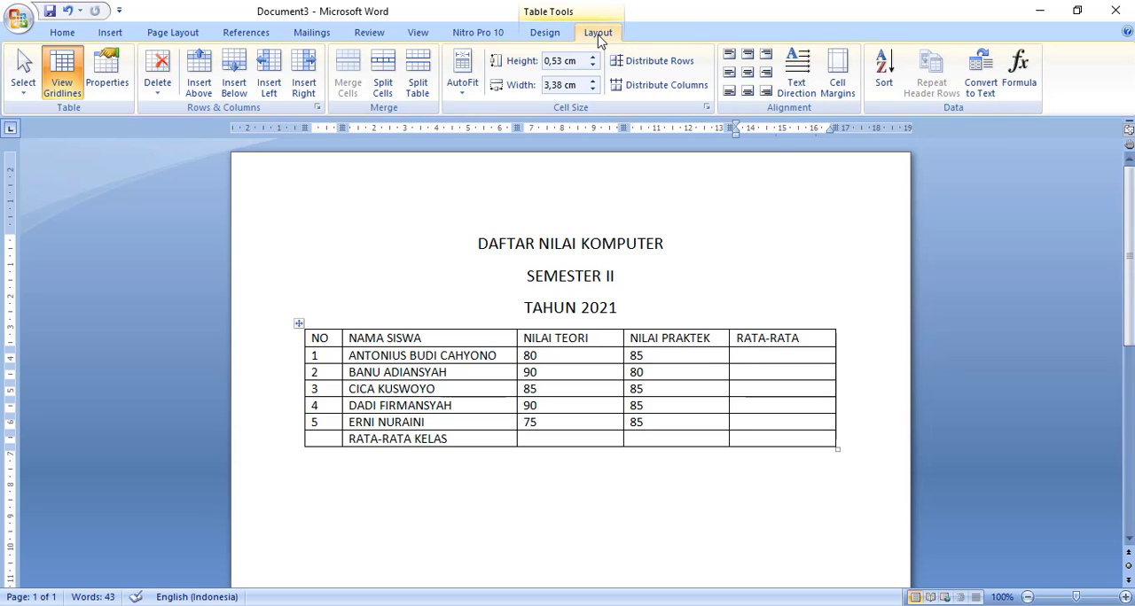
pyautogui.click(1020, 72)
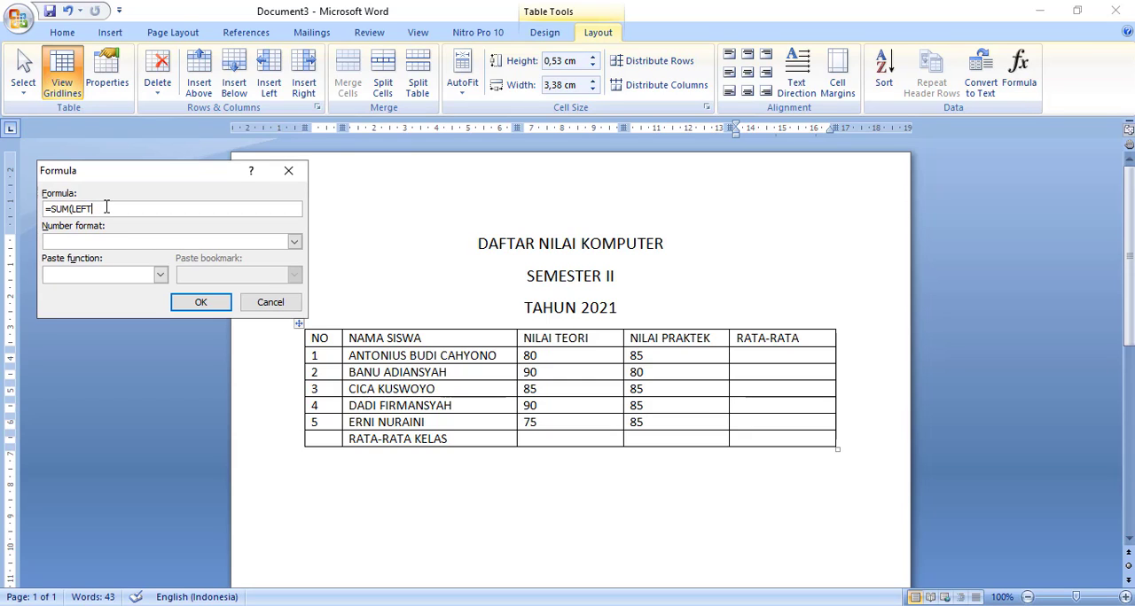
pyautogui.press('BackSpace')
pyautogui.press('BackSpace')
pyautogui.press('BackSpace')
pyautogui.press('BackSpace')
pyautogui.press('BackSpace')
pyautogui.press('BackSpace')
pyautogui.press('BackSpace')
pyautogui.press('BackSpace')
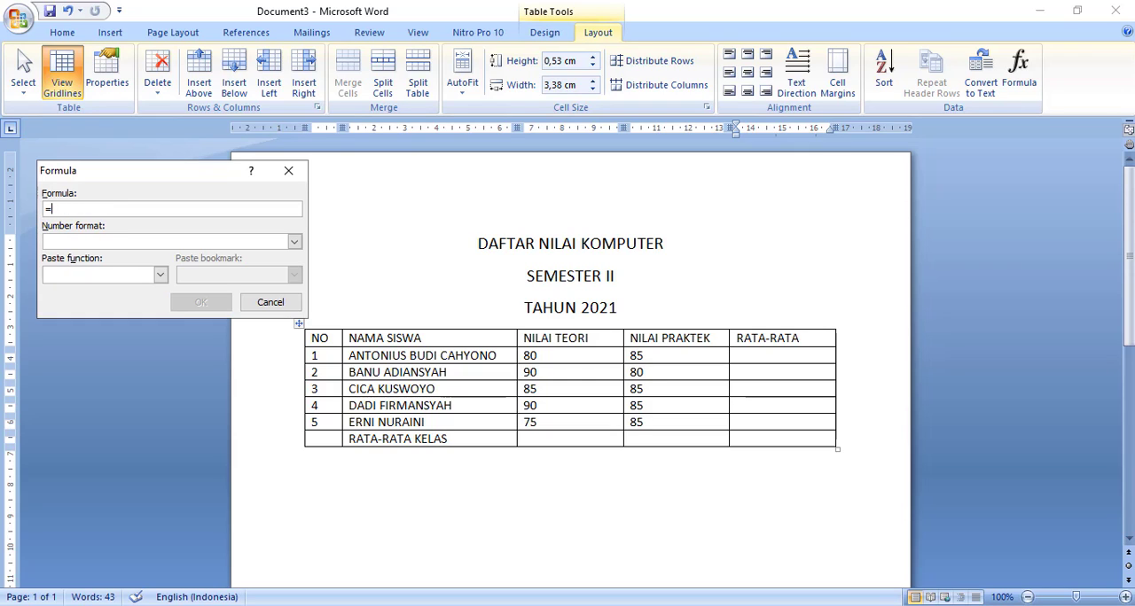
pyautogui.click(160, 276)
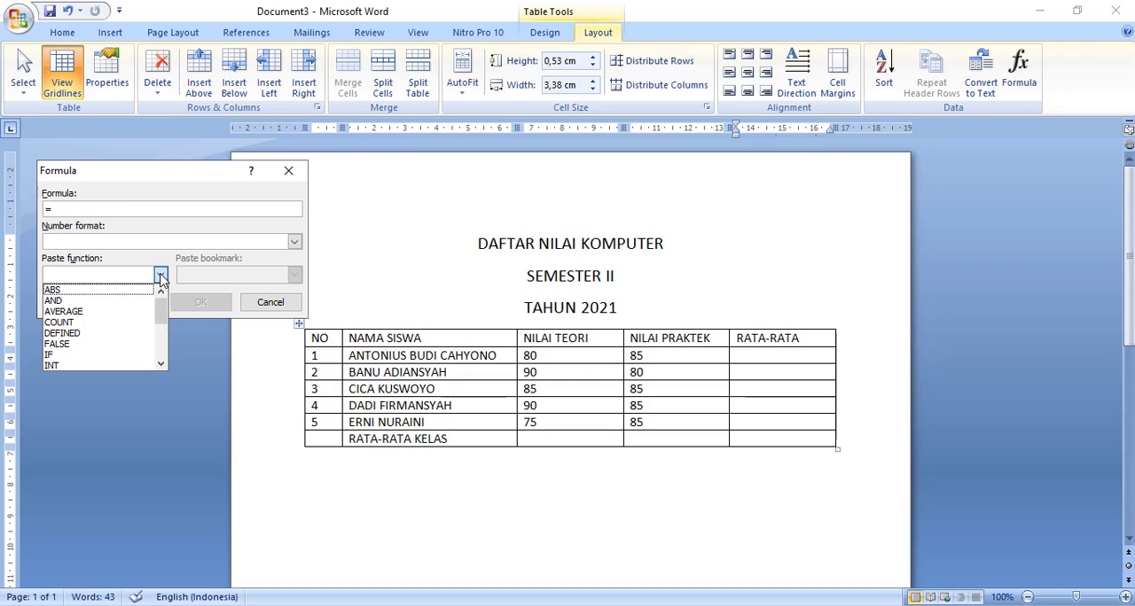
pyautogui.click(73, 313)
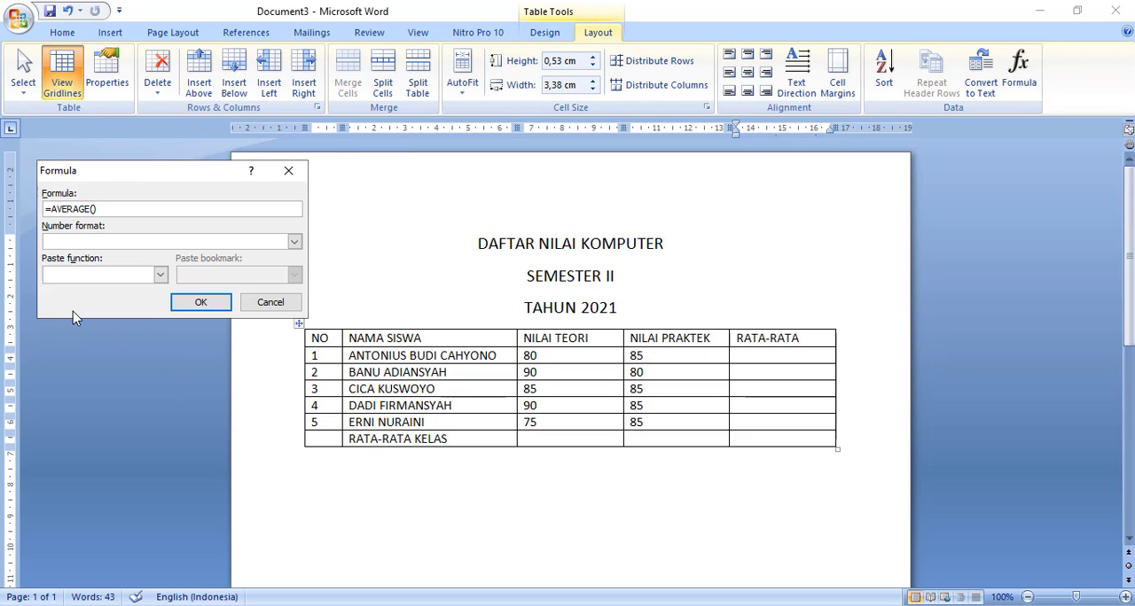
pyautogui.write('LEFT')
pyautogui.click(201, 302)
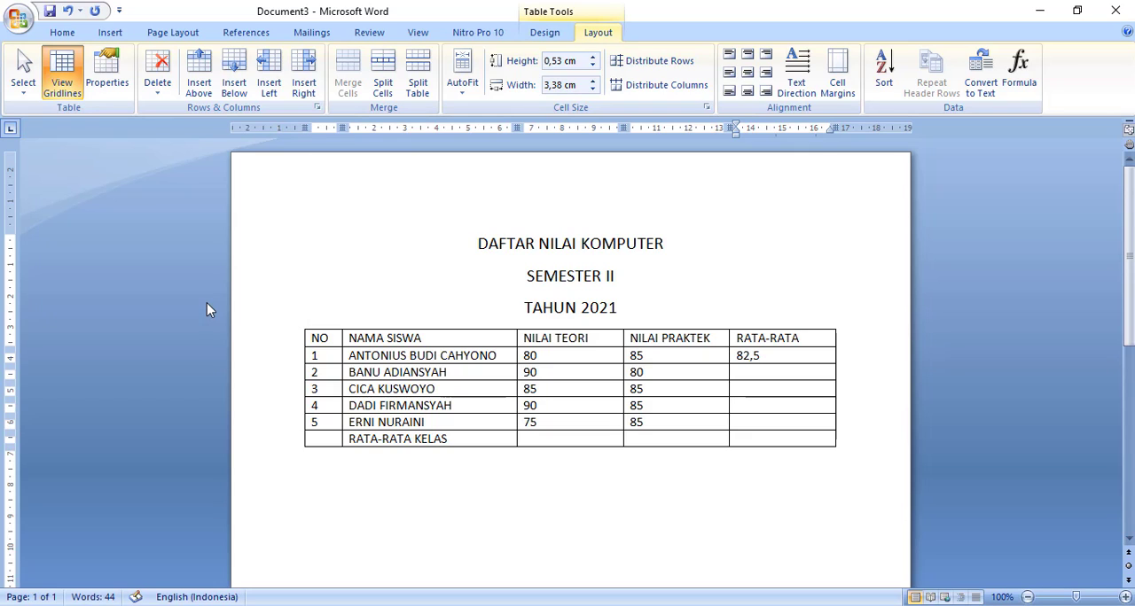
# - Insert the formula =AVERAGE(LEFT) in the RATA-RATA cell of student number 2
pyautogui.click(765, 372)
pyautogui.click(1016, 77)
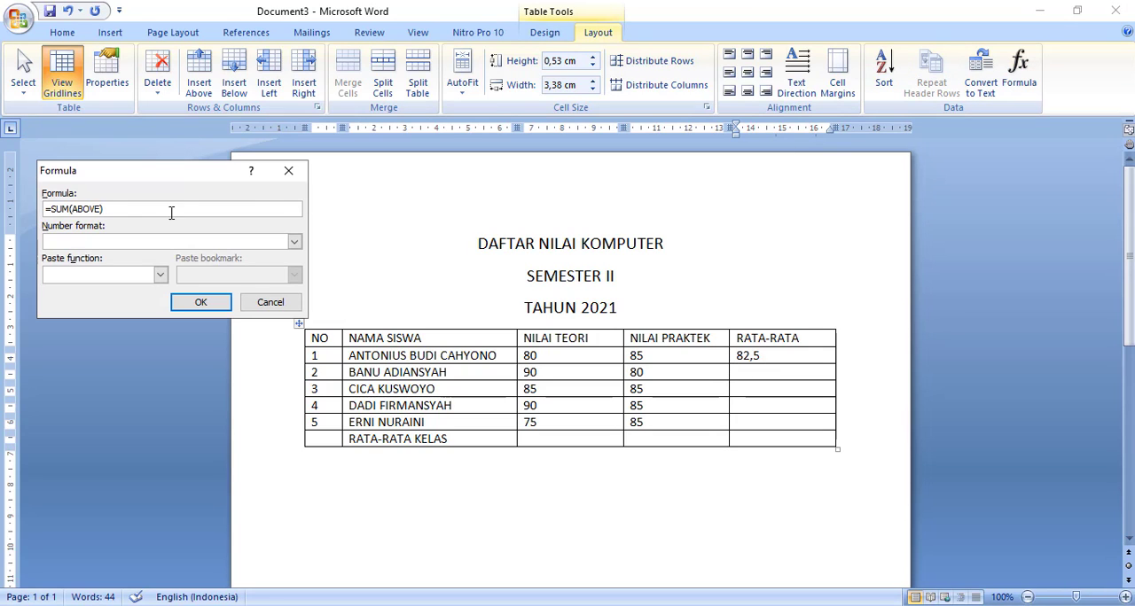
pyautogui.moveTo(110, 209); pyautogui.dragTo(53, 210)
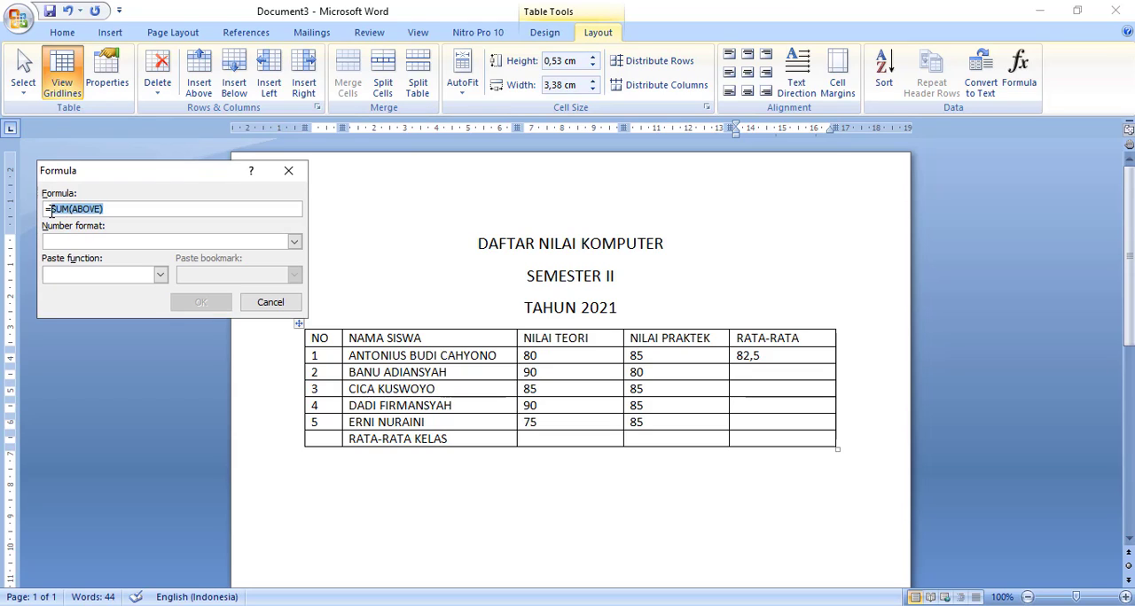
pyautogui.press('BackSpace')
pyautogui.click(159, 276)
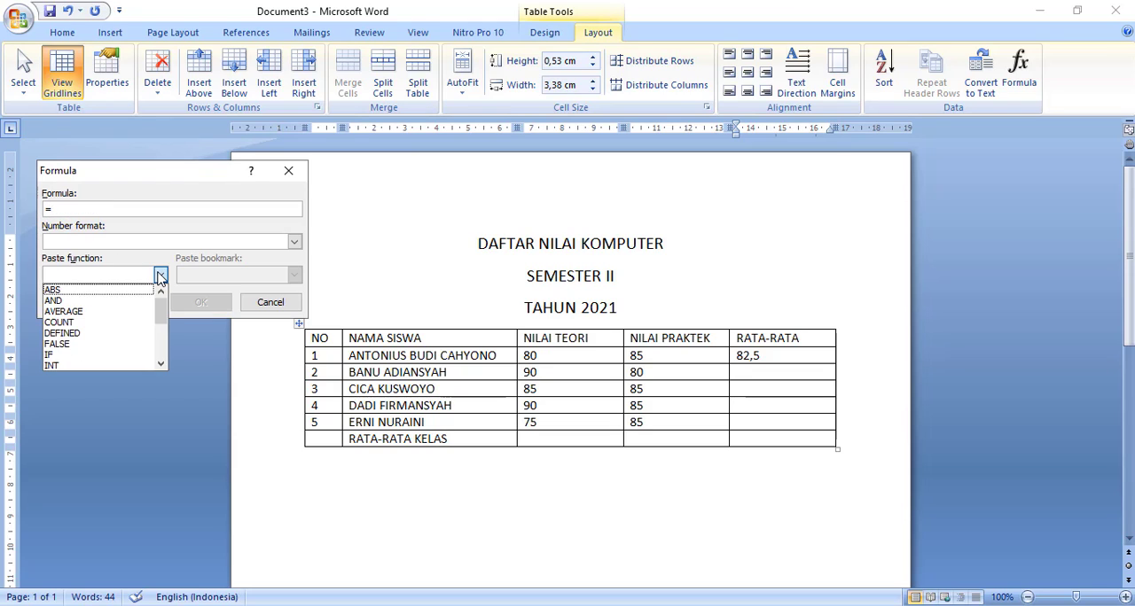
pyautogui.click(87, 315)
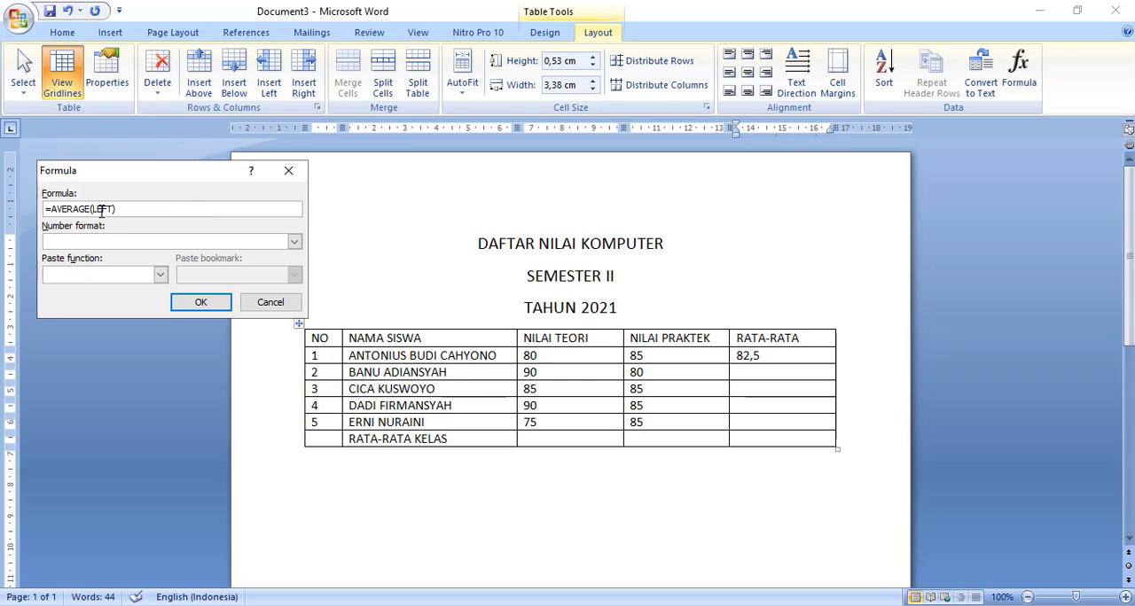
pyautogui.click(201, 302)
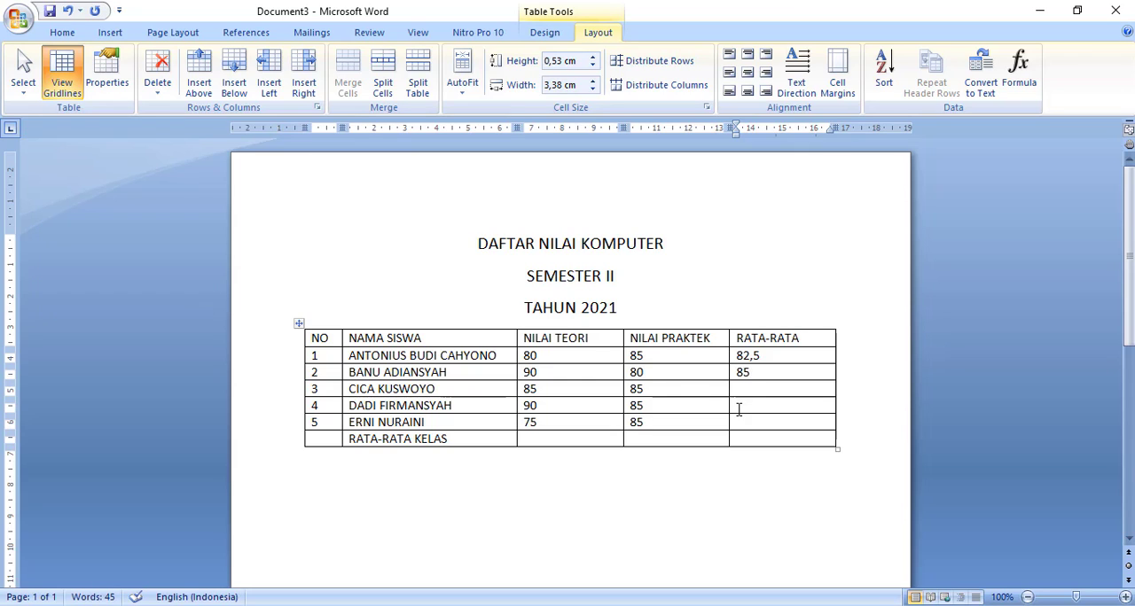
# - Try to calculate the RATA-RATA cell of student number 3 with the formula =AVERAGE()
pyautogui.click(1019, 71)
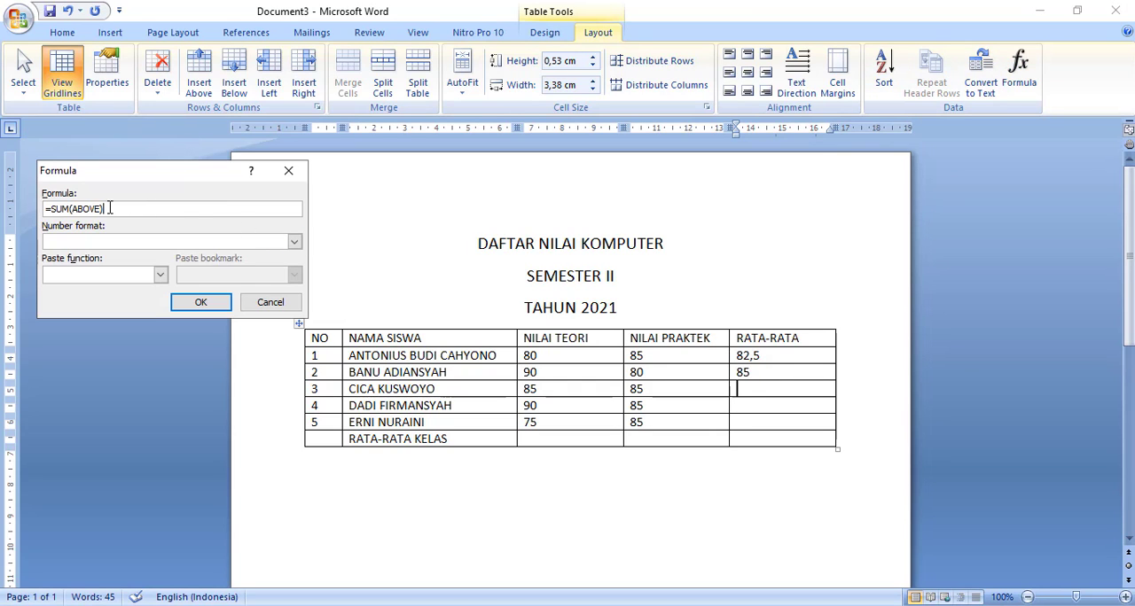
pyautogui.moveTo(105, 209); pyautogui.dragTo(53, 209)
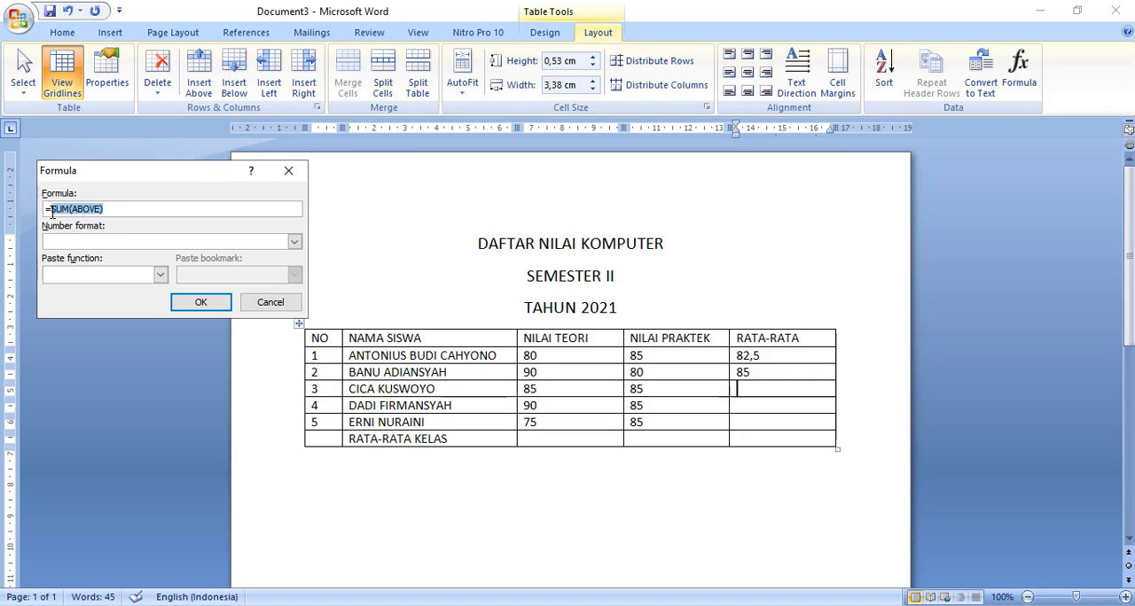
pyautogui.press('BackSpace')
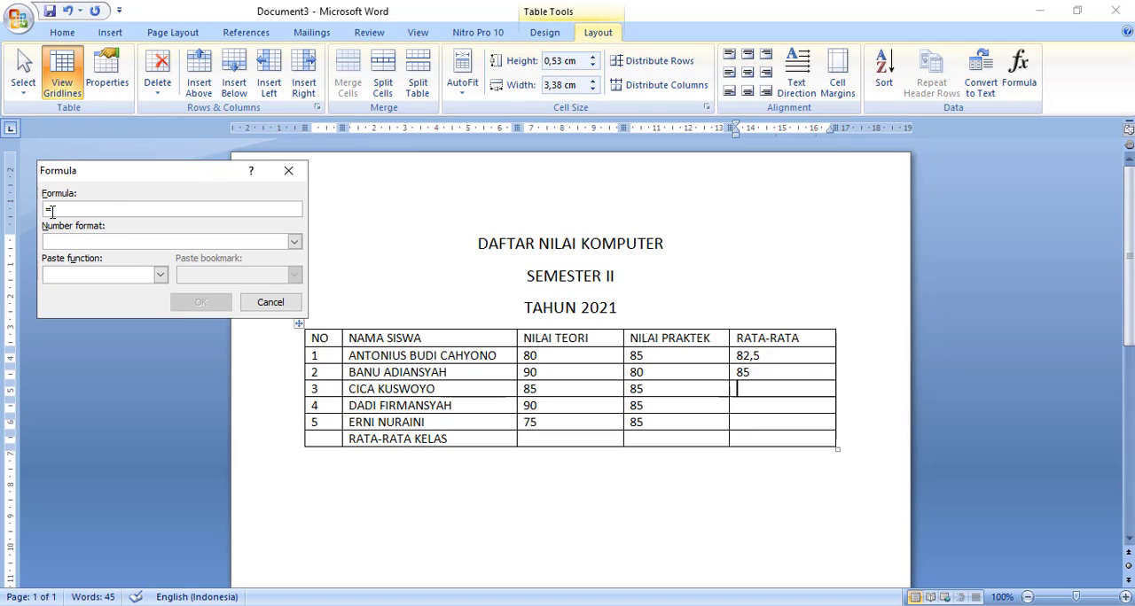
pyautogui.click(160, 275)
pyautogui.click(93, 313)
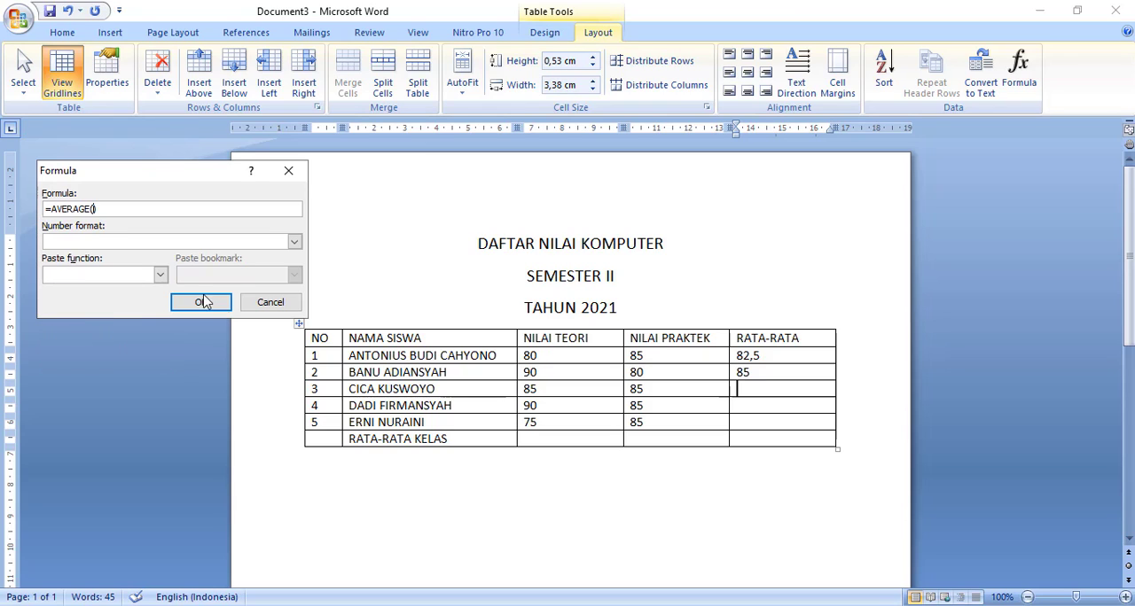
pyautogui.click(210, 306)
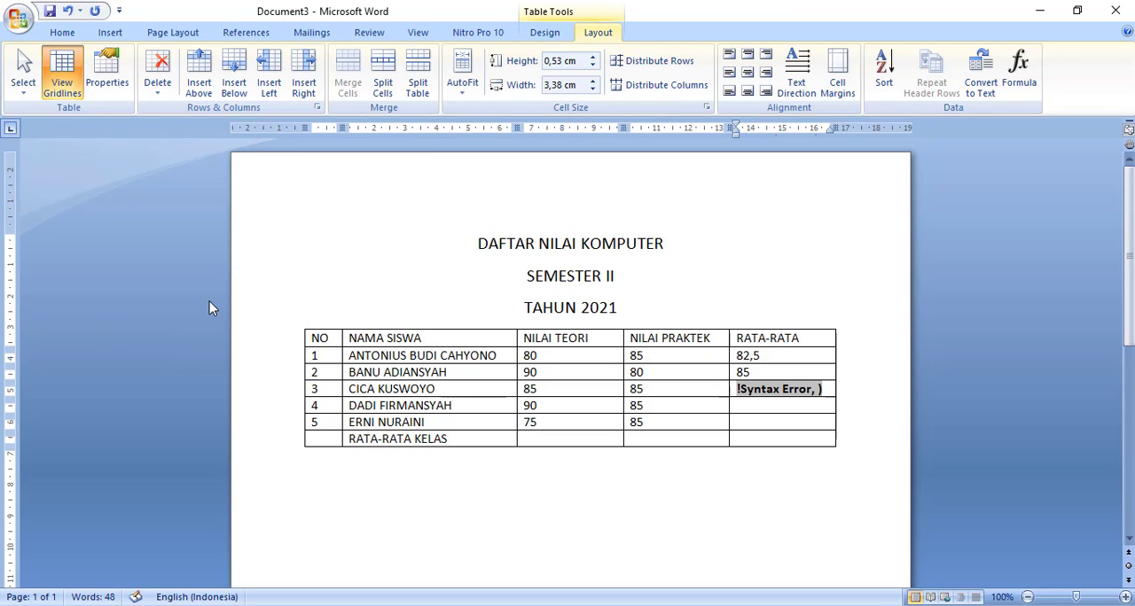
# - Delete the formula result from the RATA-RATA cell of student number 3
pyautogui.click(822, 392)
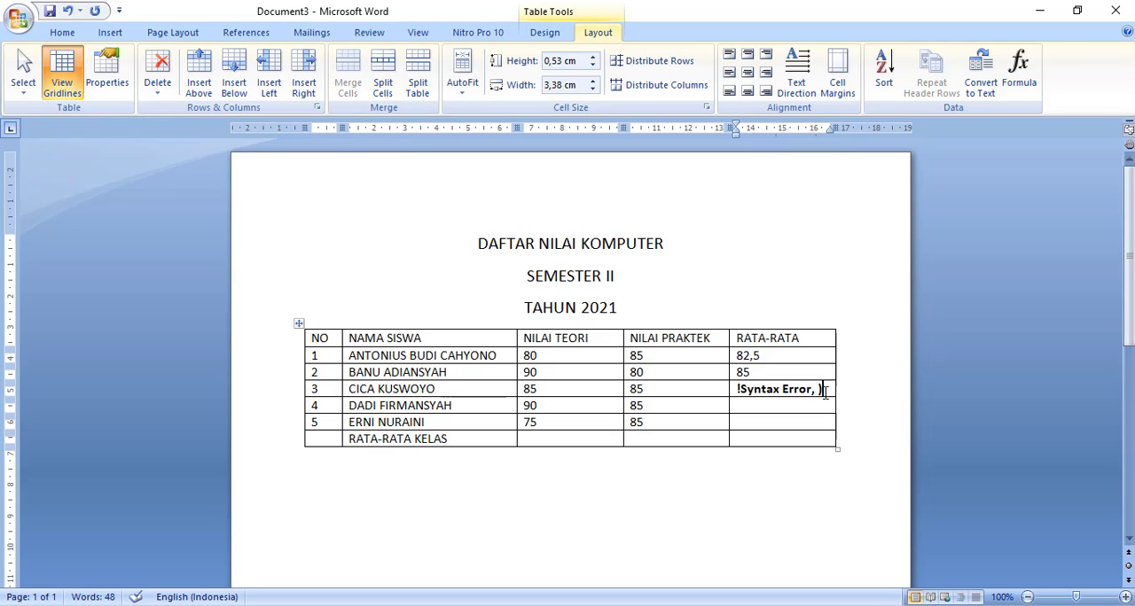
pyautogui.press('BackSpace')
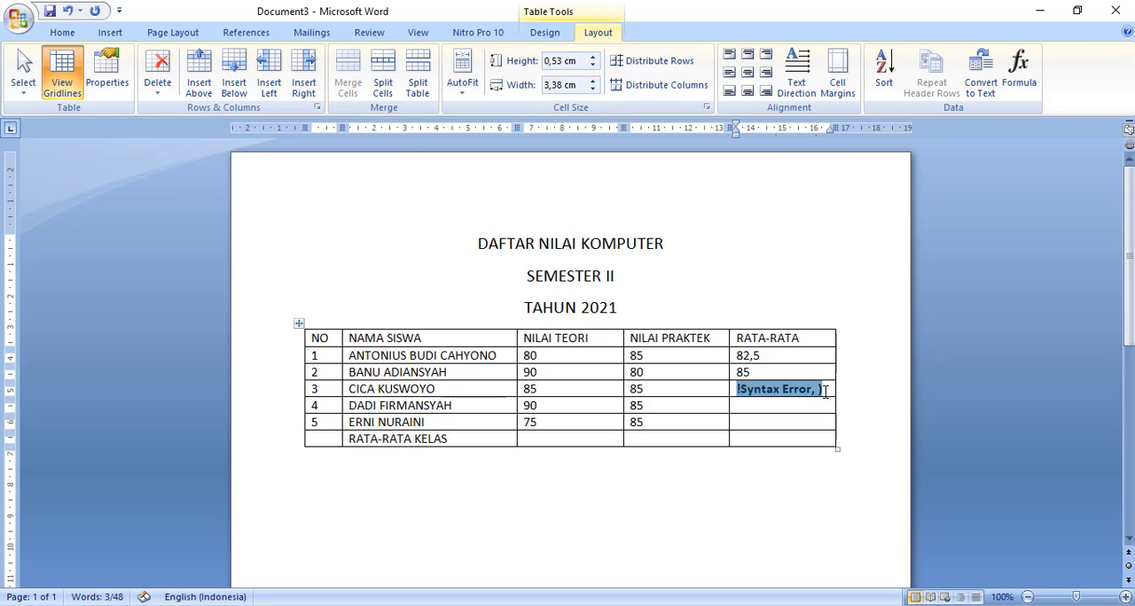
pyautogui.press('BackSpace')
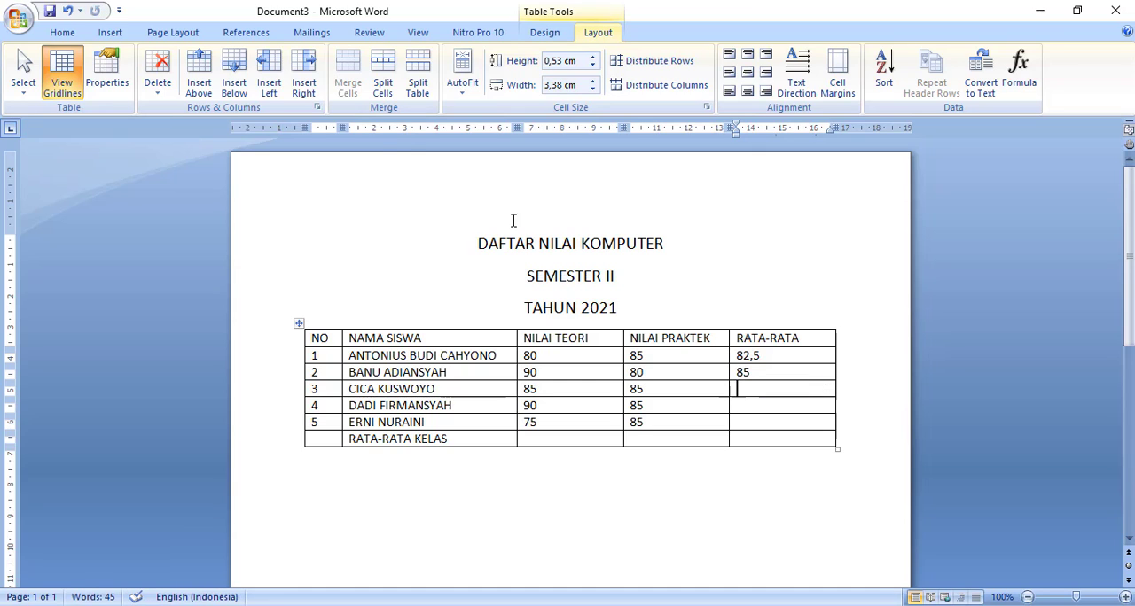
# - Insert the formula =AVERAGE(LEFT) in the RATA-RATA cell of student number 3
pyautogui.click(1021, 75)
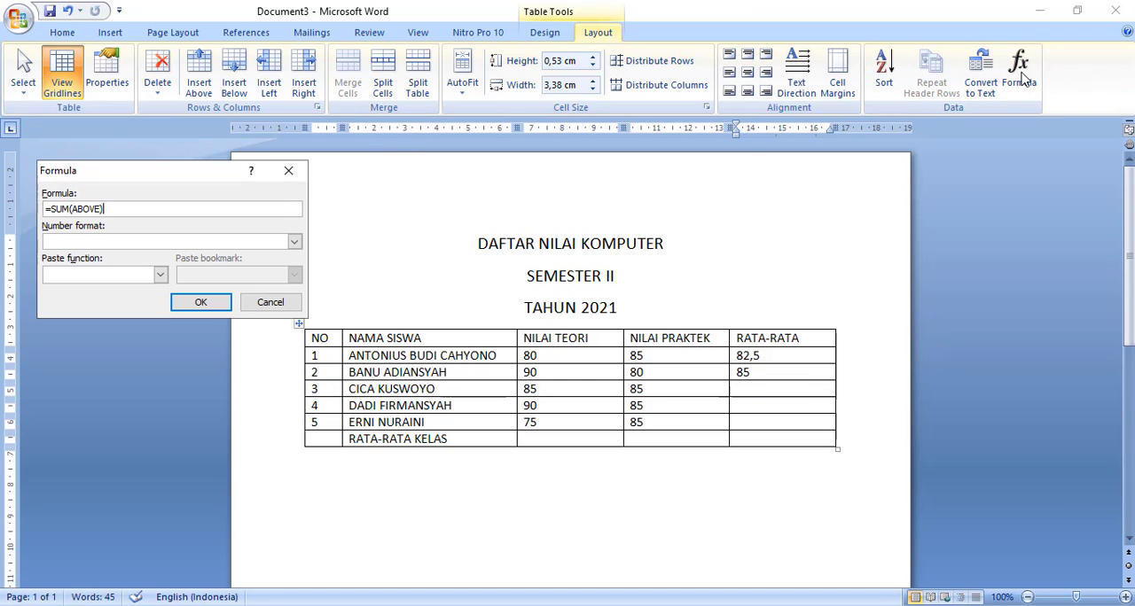
pyautogui.moveTo(103, 208); pyautogui.dragTo(53, 207)
pyautogui.press('BackSpace')
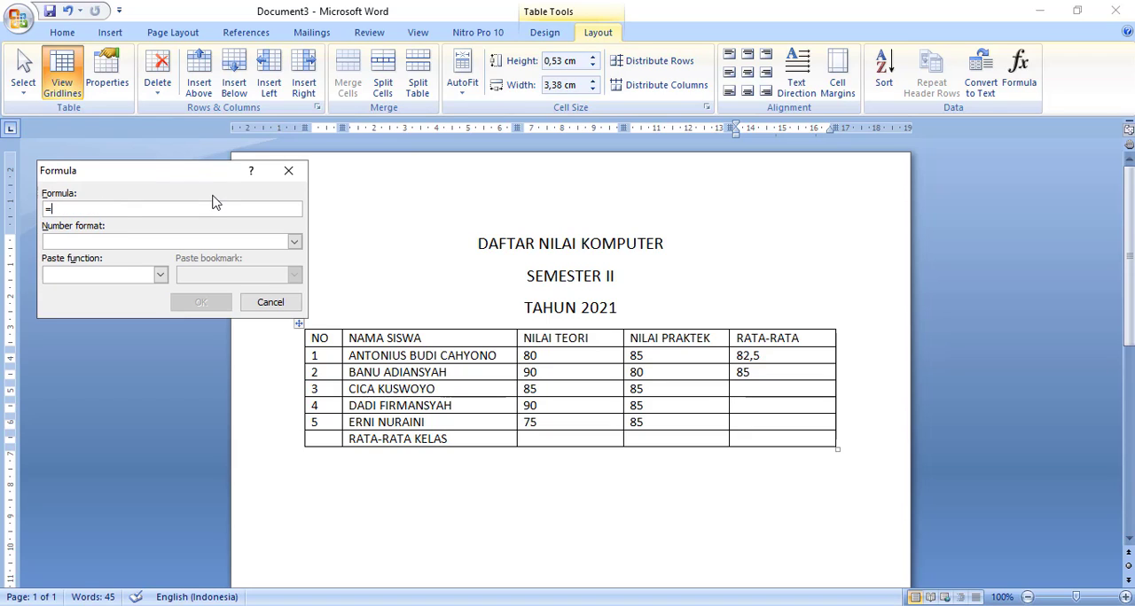
pyautogui.click(160, 275)
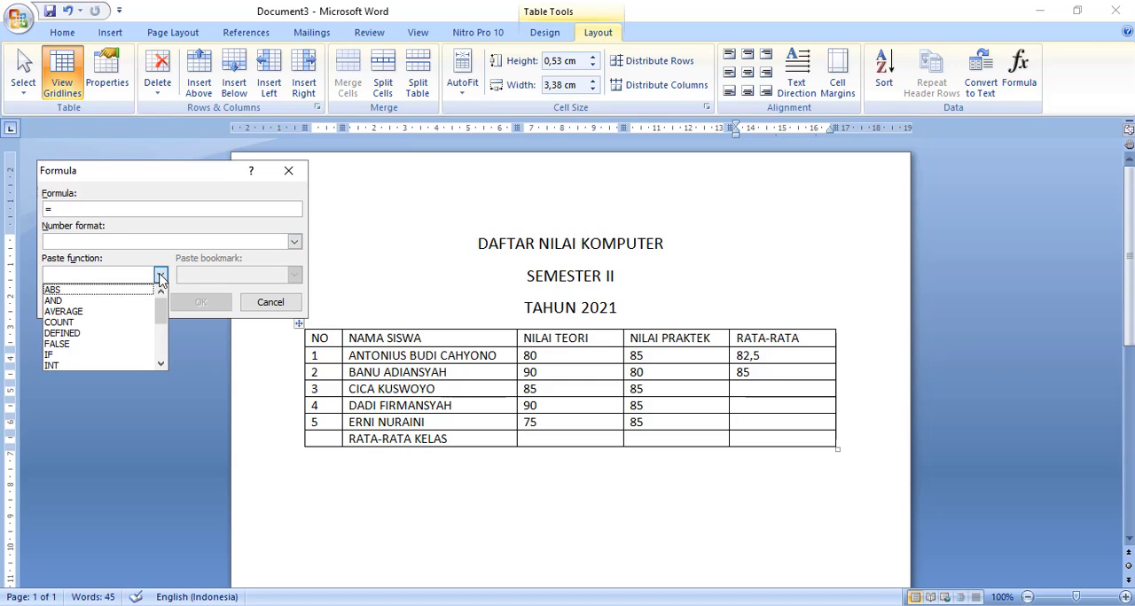
pyautogui.click(94, 315)
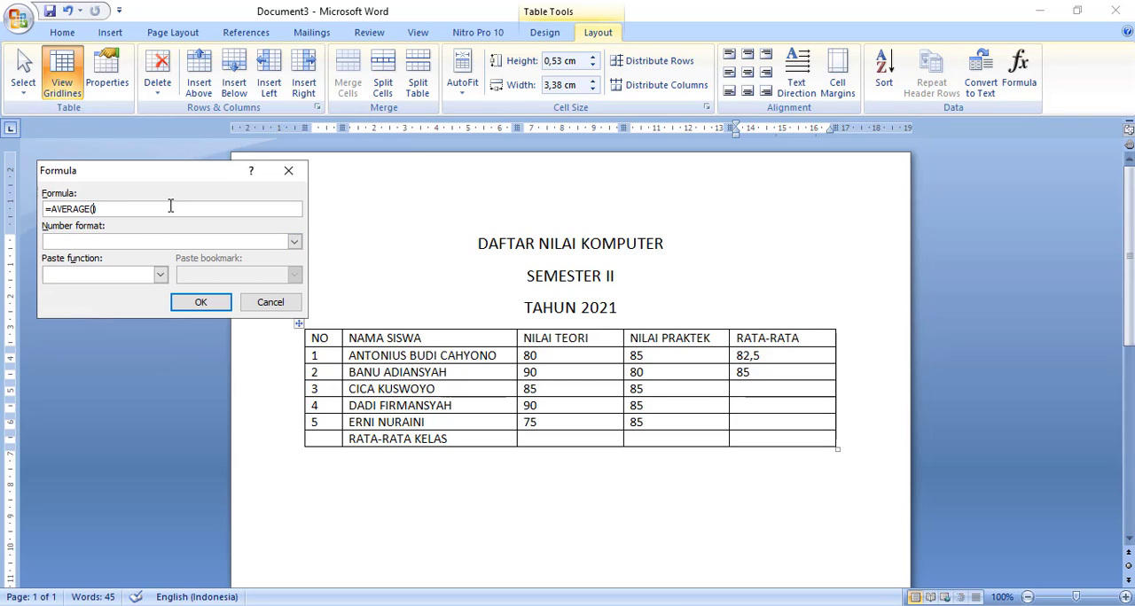
pyautogui.write('LE')
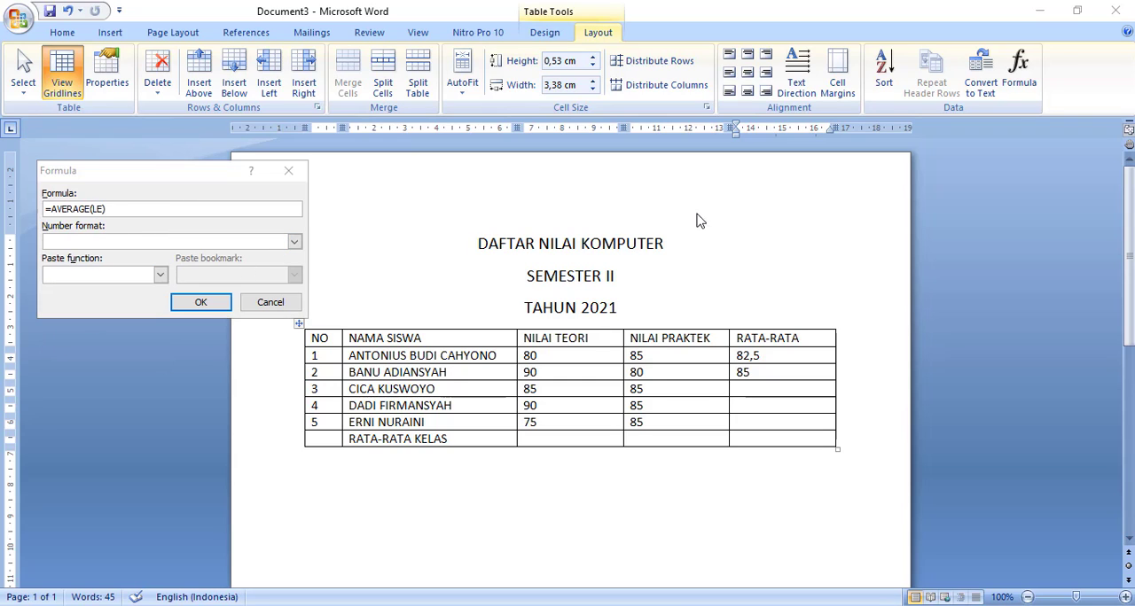
pyautogui.click(105, 208)
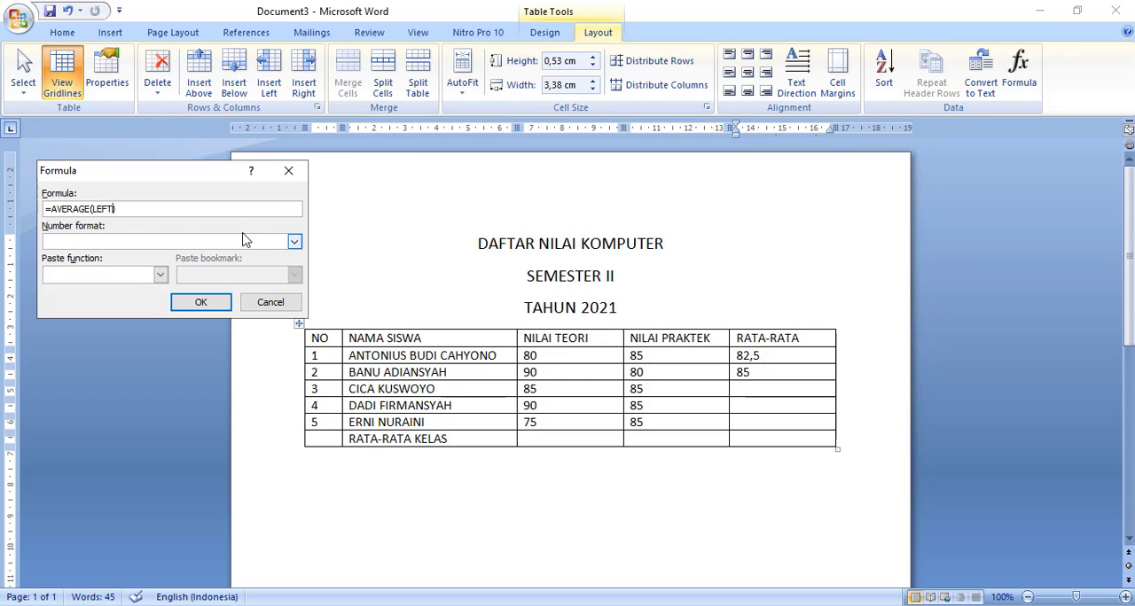
pyautogui.click(216, 302)
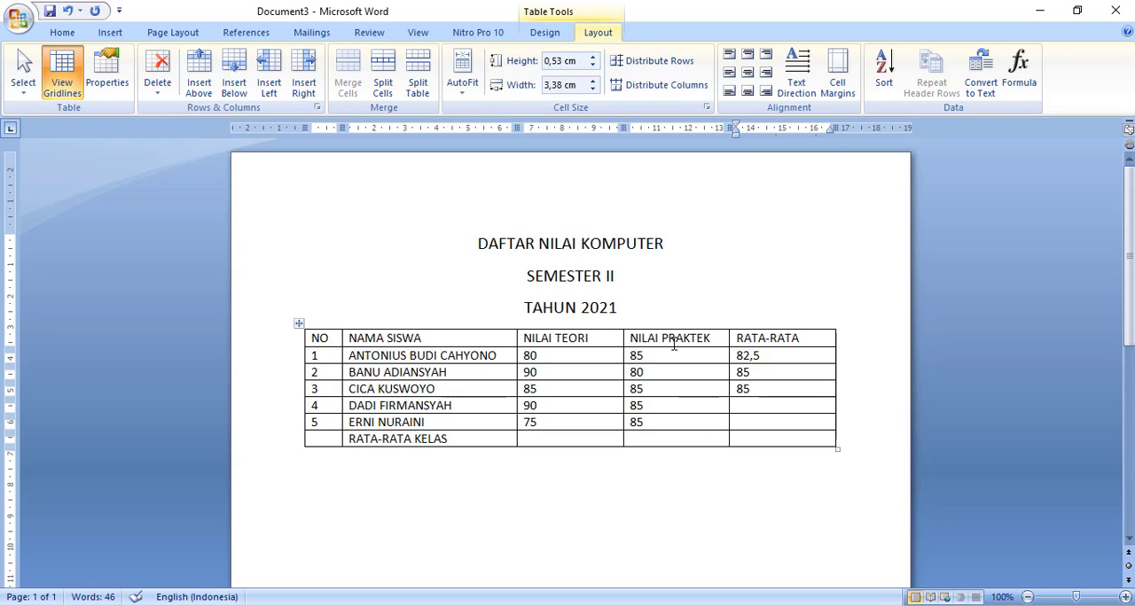
# - Insert the formula =AVERAGE(LEFT) in the RATA-RATA cell of student number 4
pyautogui.click(755, 405)
pyautogui.click(1017, 78)
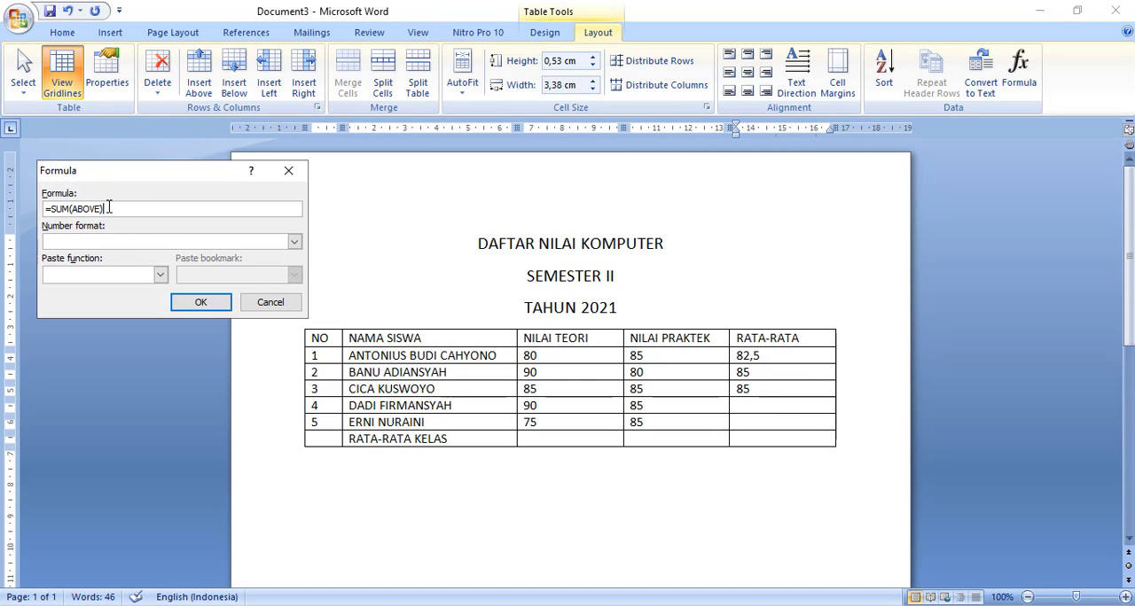
pyautogui.moveTo(106, 208); pyautogui.dragTo(51, 208)
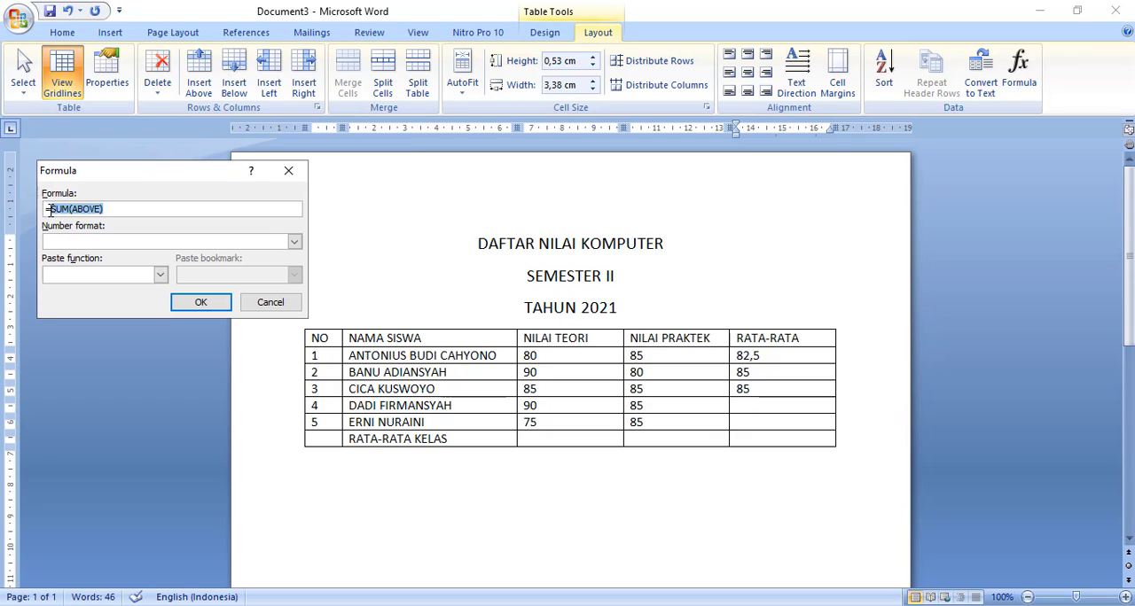
pyautogui.press('BackSpace')
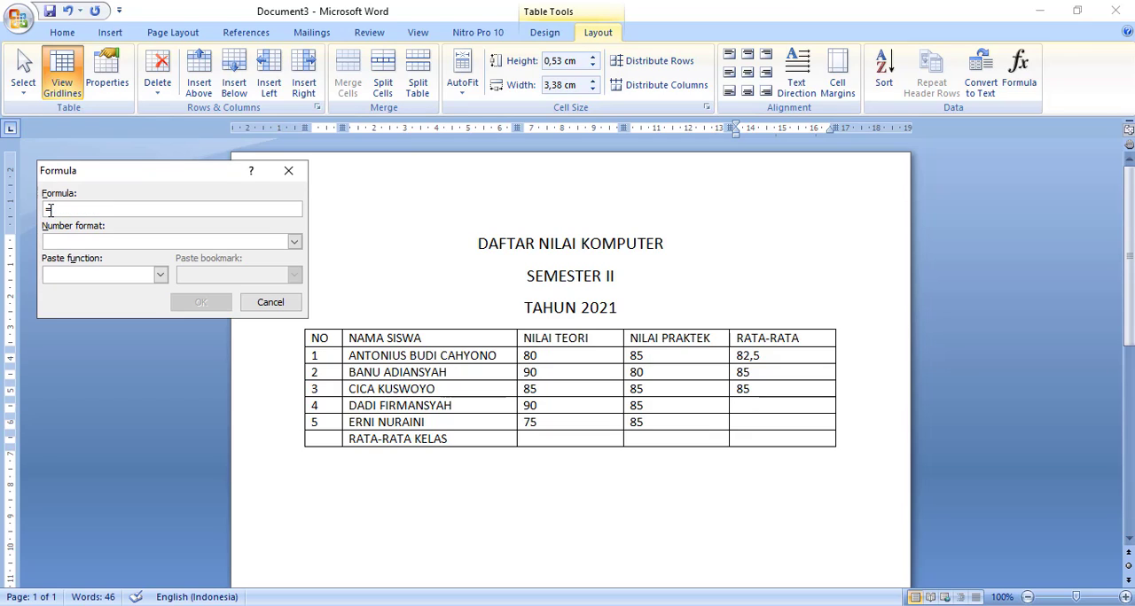
pyautogui.click(160, 275)
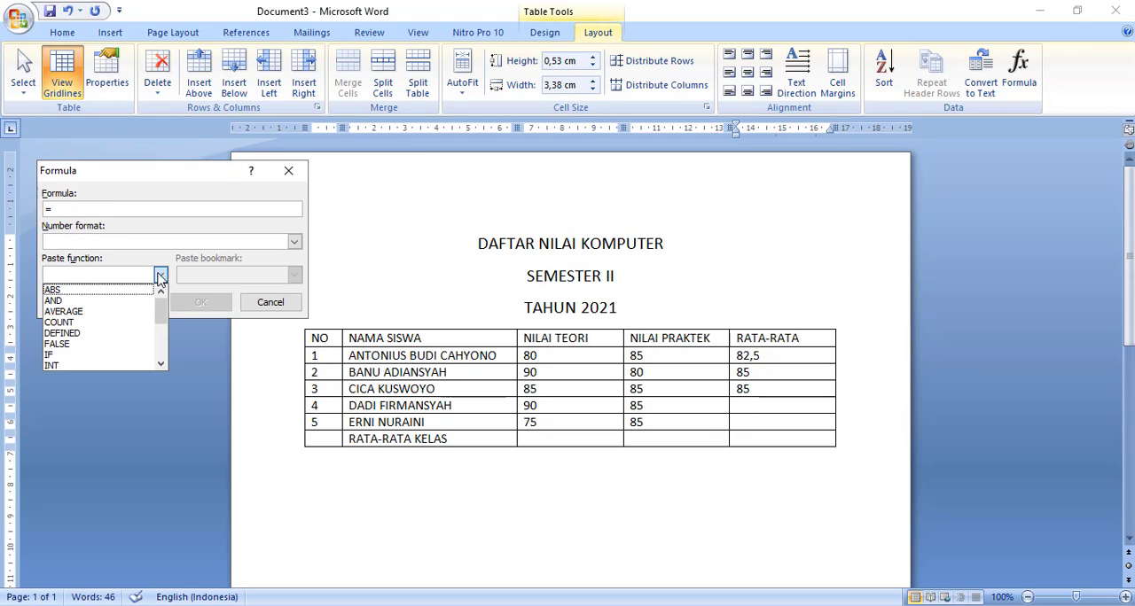
pyautogui.click(106, 312)
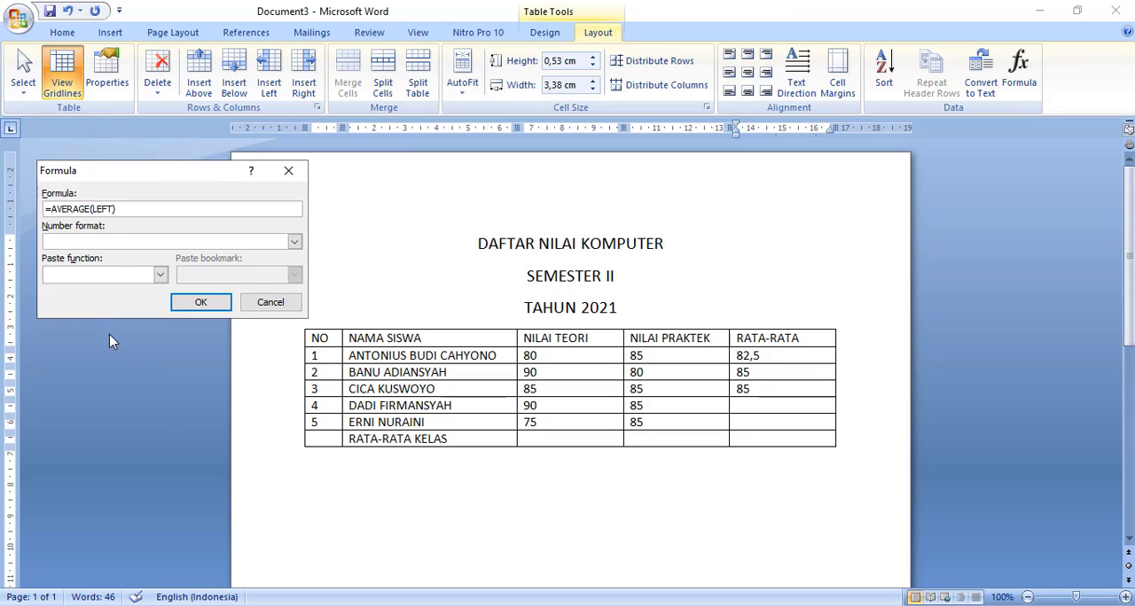
pyautogui.write('LEFT')
pyautogui.click(201, 303)
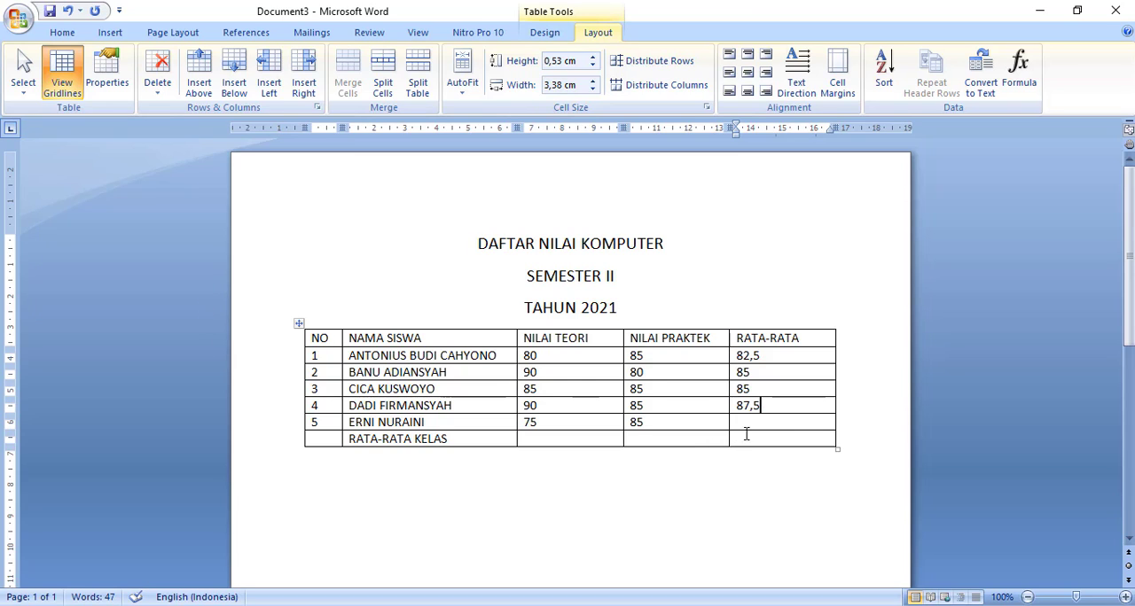
# - Insert the formula =AVERAGE(LEFT) in the RATA-RATA cell of student number 5
pyautogui.click(1018, 78)
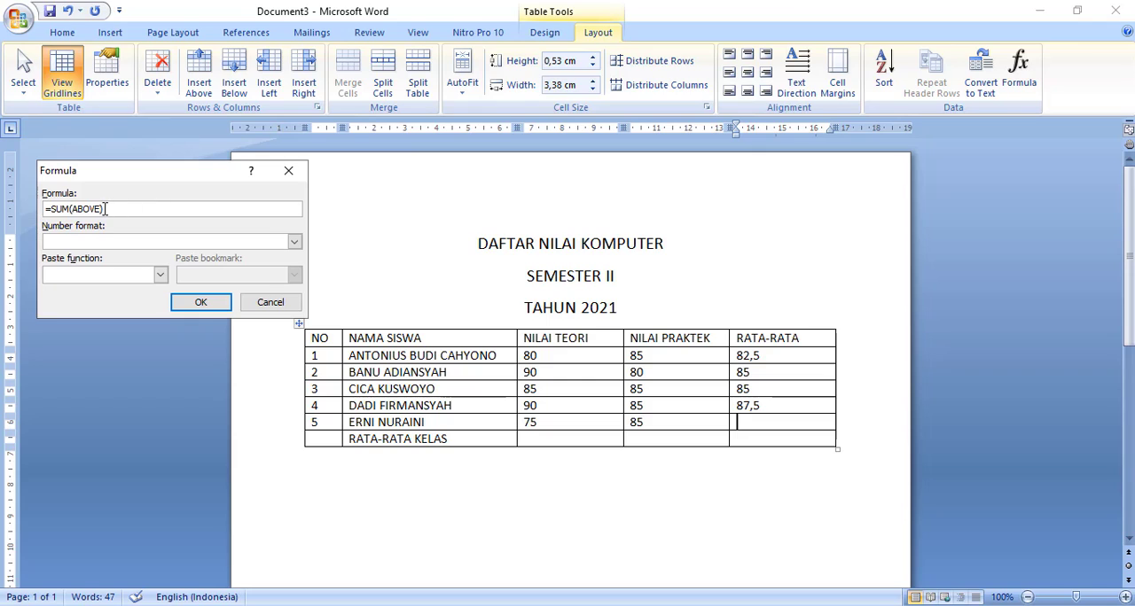
pyautogui.moveTo(105, 208); pyautogui.dragTo(55, 213)
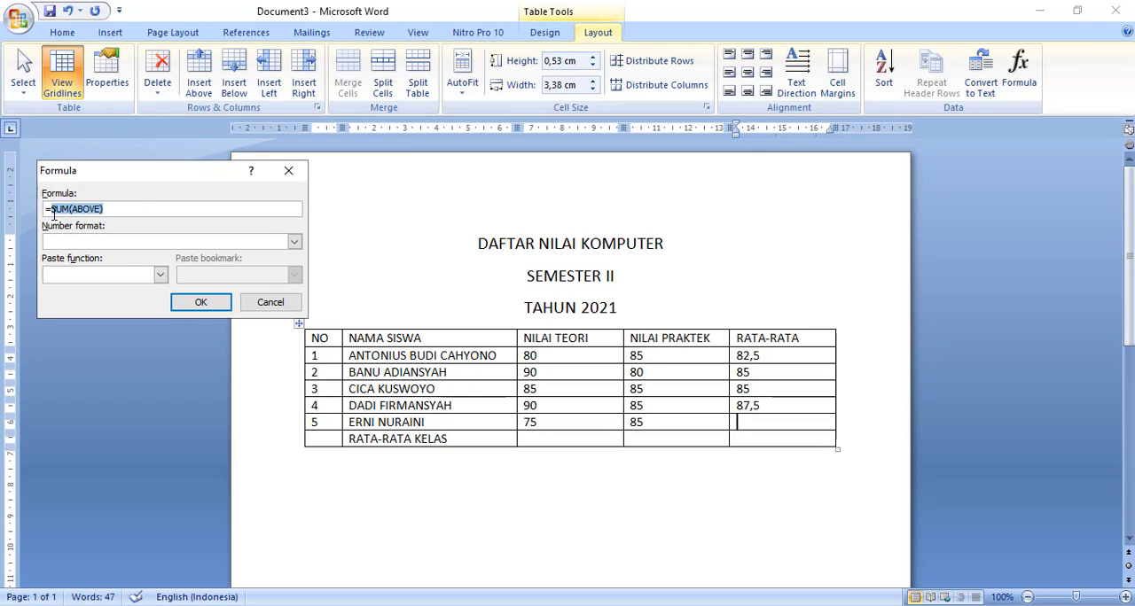
pyautogui.write('AV')
pyautogui.press('BackSpace')
pyautogui.press('BackSpace')
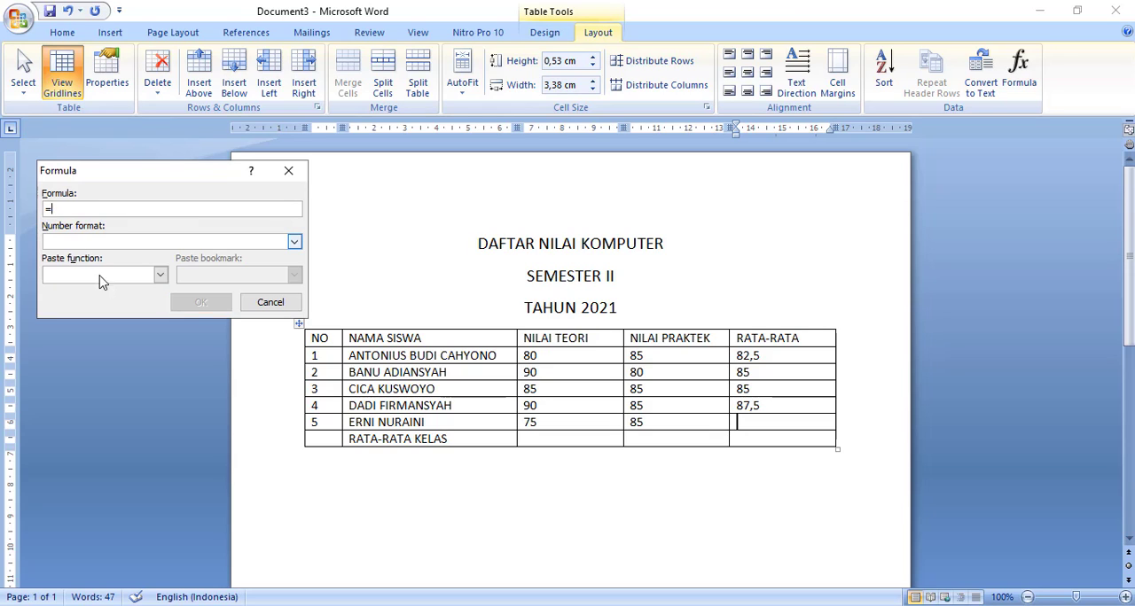
pyautogui.click(161, 275)
pyautogui.click(98, 312)
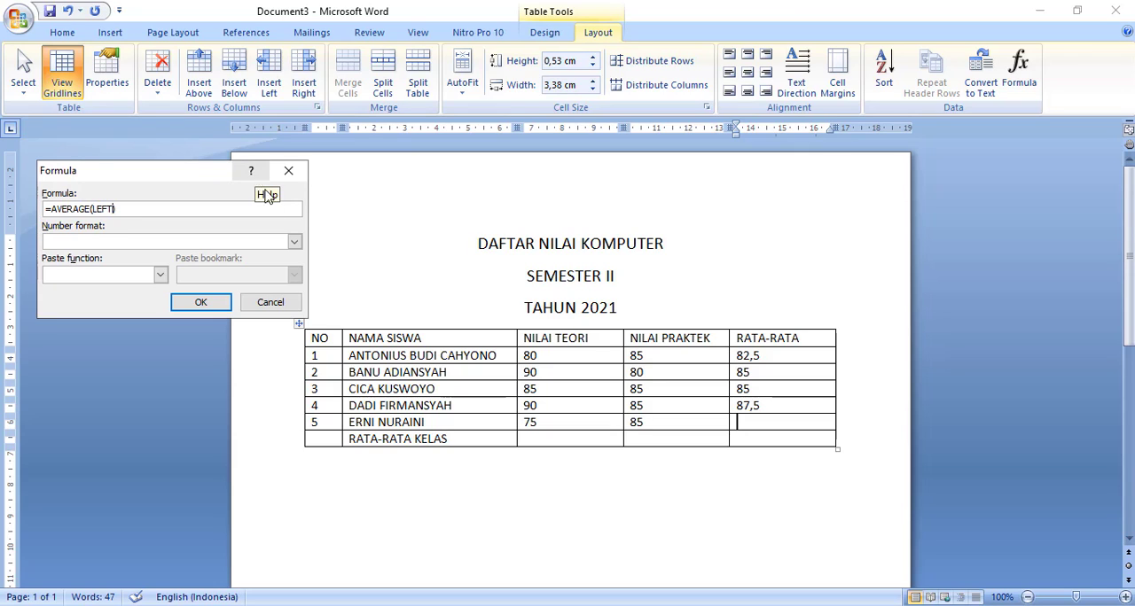
pyautogui.click(203, 303)
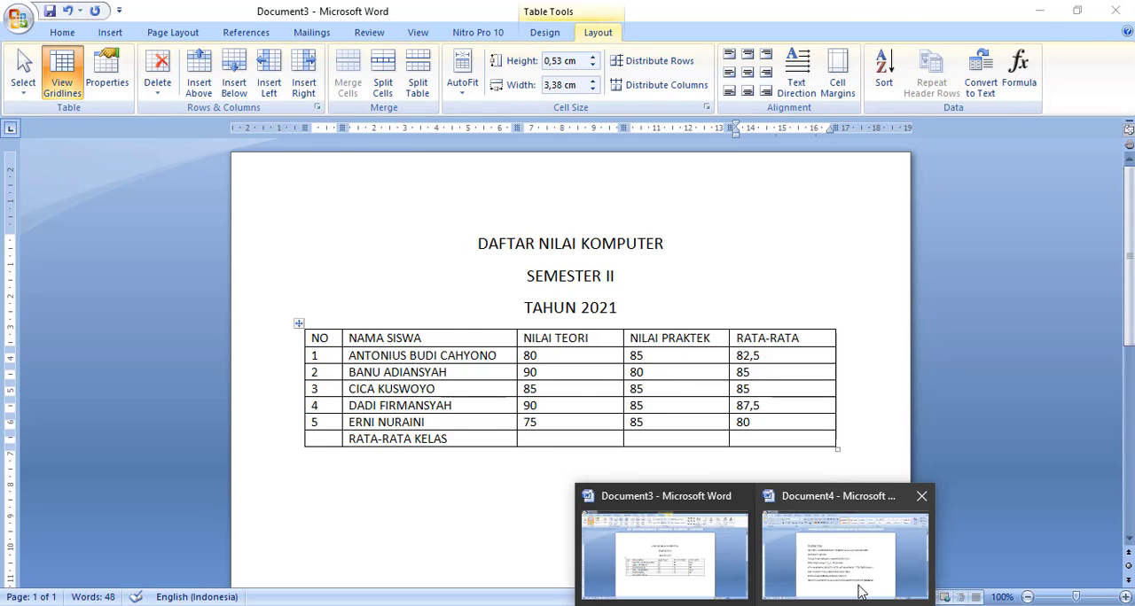
# - In Document4, add the line "FUNGSI LEFT DALAM AVERAGE ARTINYA KITA AKAN MENCARI RATA-RATA DARI SEMUA YANG ADA ANGKA DISEBELAH KIRI."
pyautogui.click(861, 591)
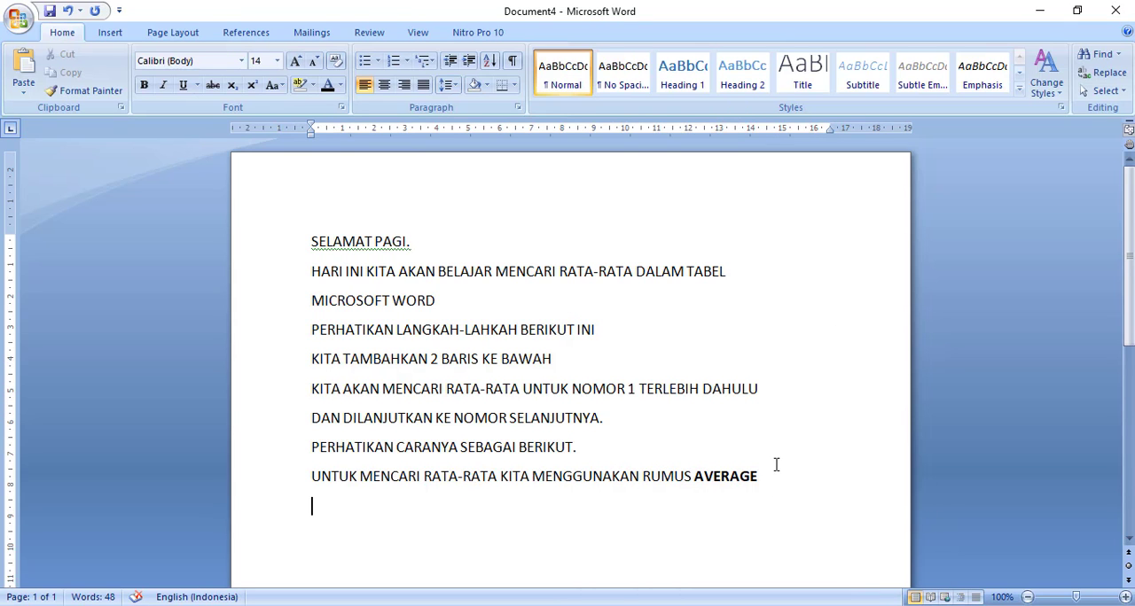
pyautogui.write('FUNGSI L')
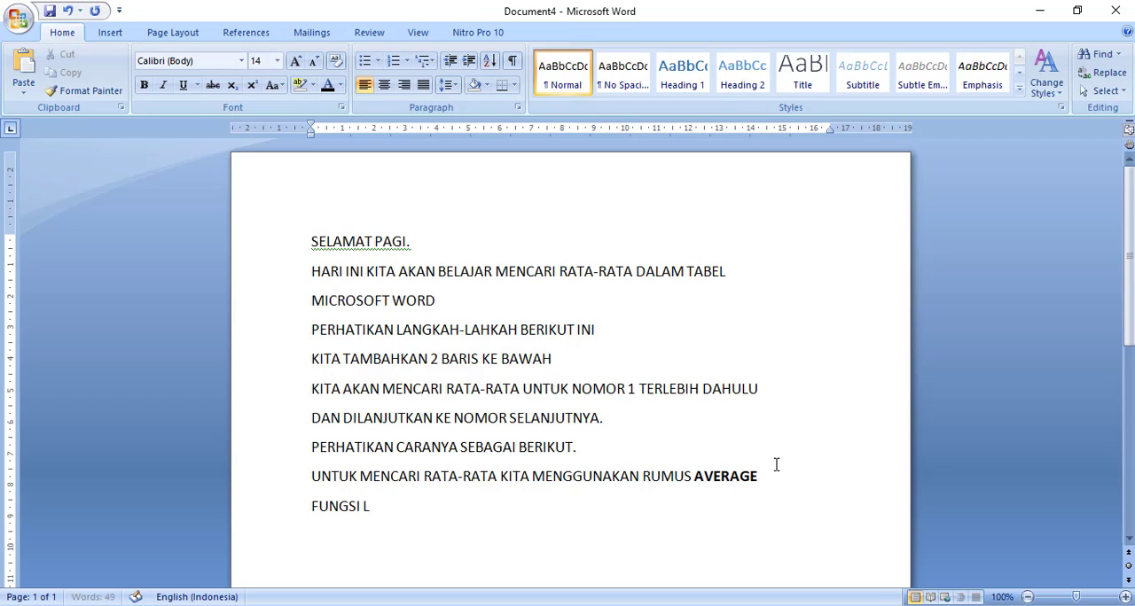
pyautogui.write('EFT DALAM ')
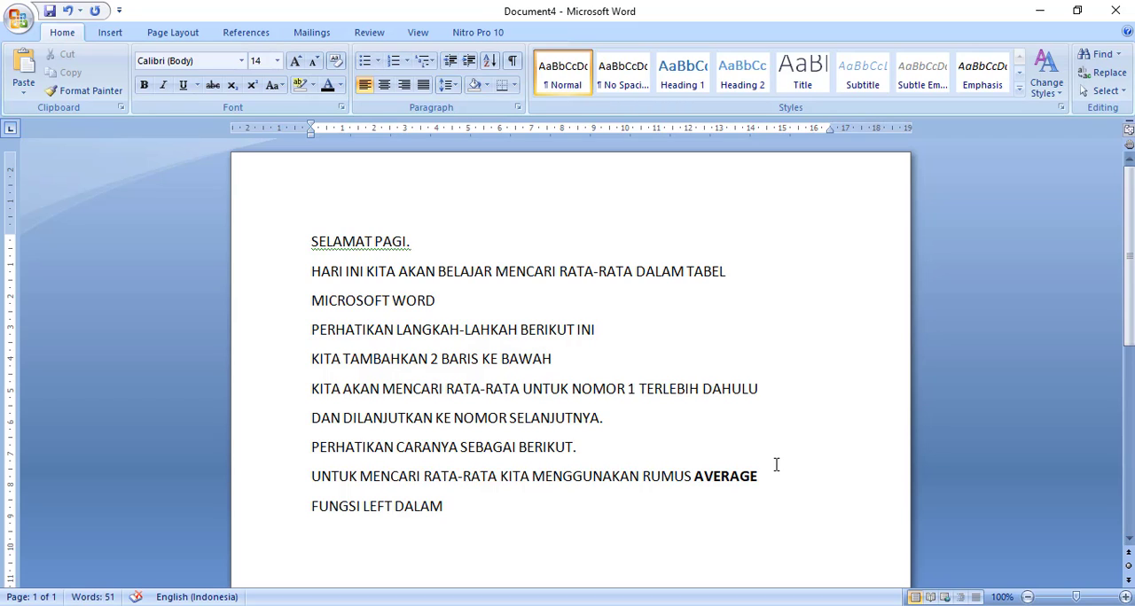
pyautogui.write('AVERAG')
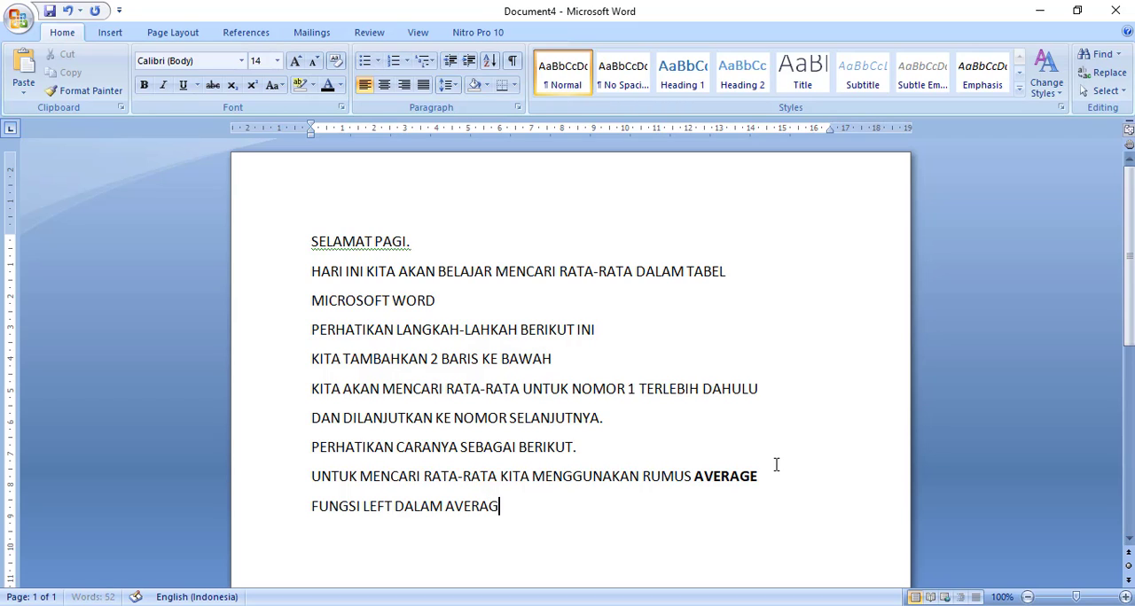
pyautogui.write('E ARTINYA')
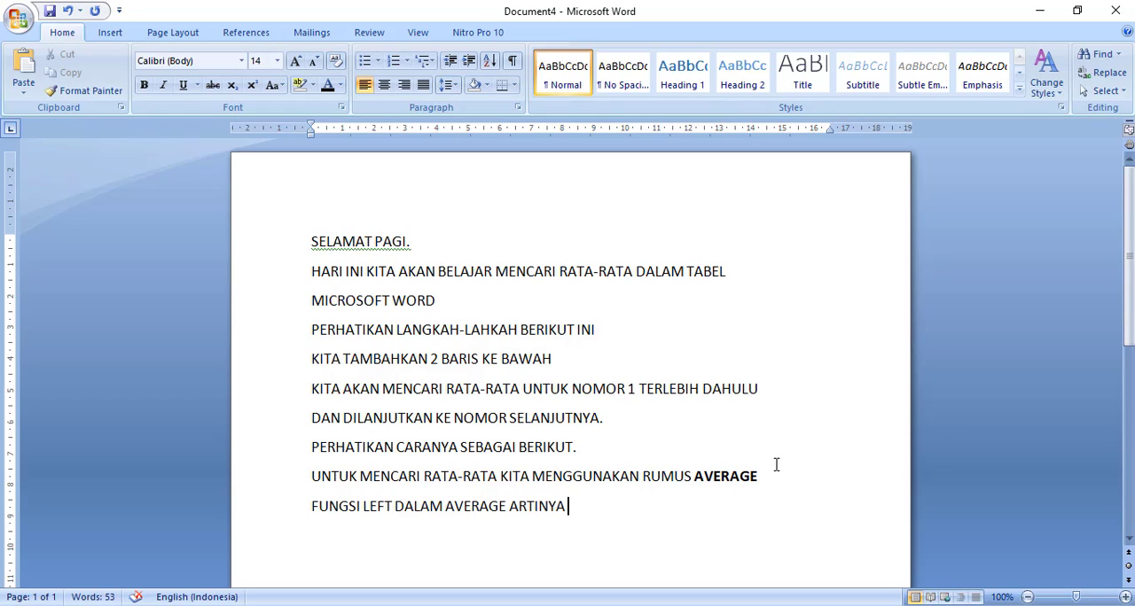
pyautogui.write(' KITA ')
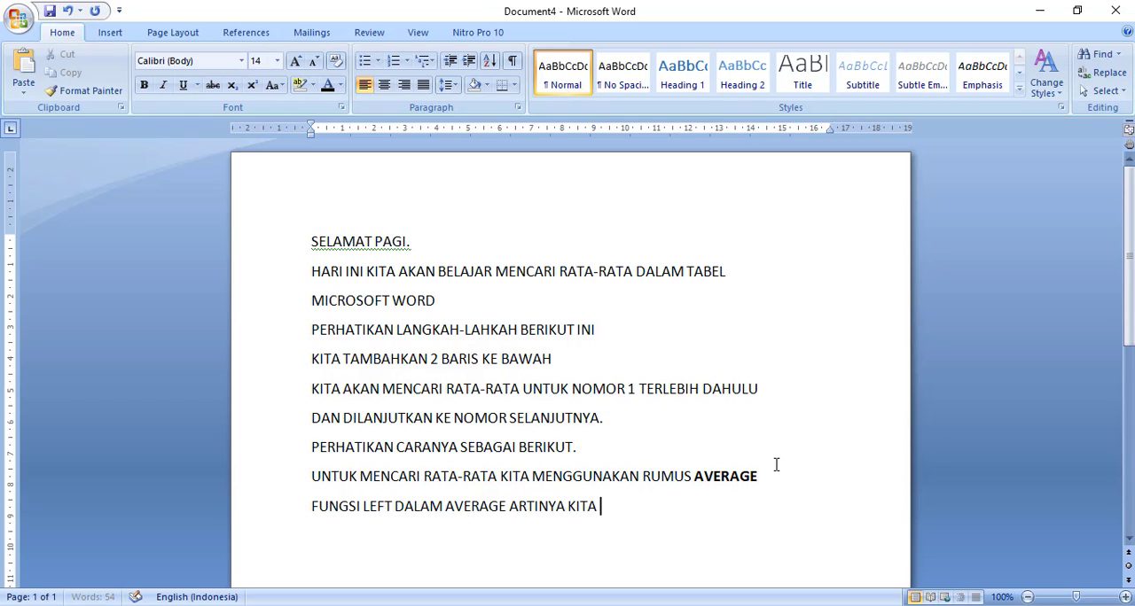
pyautogui.write('AKAN MENCAR')
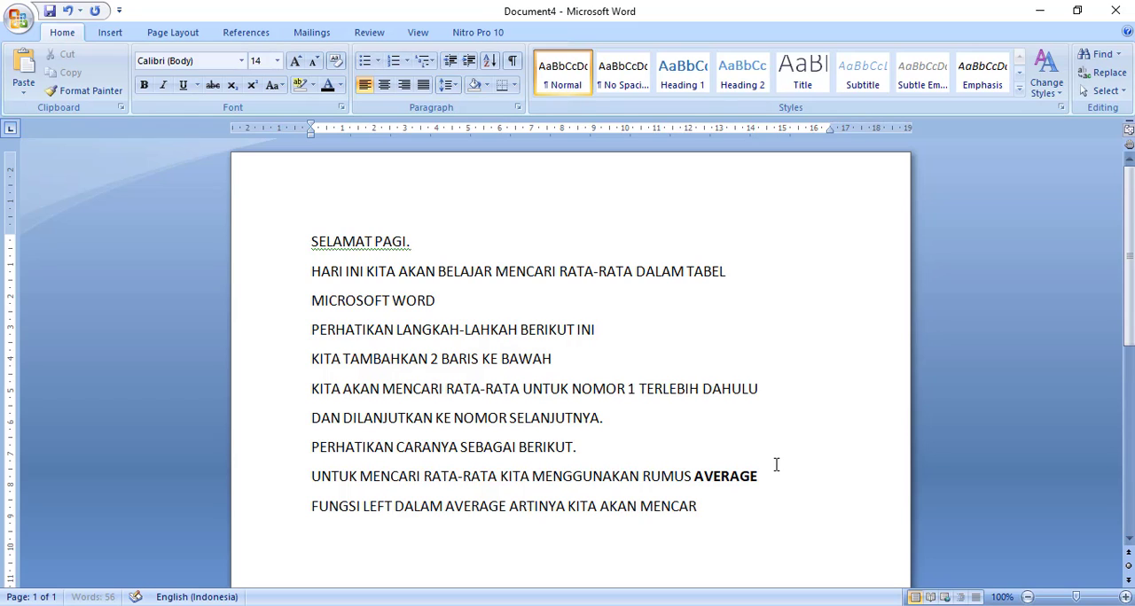
pyautogui.write('I RATA-RATA DARI')
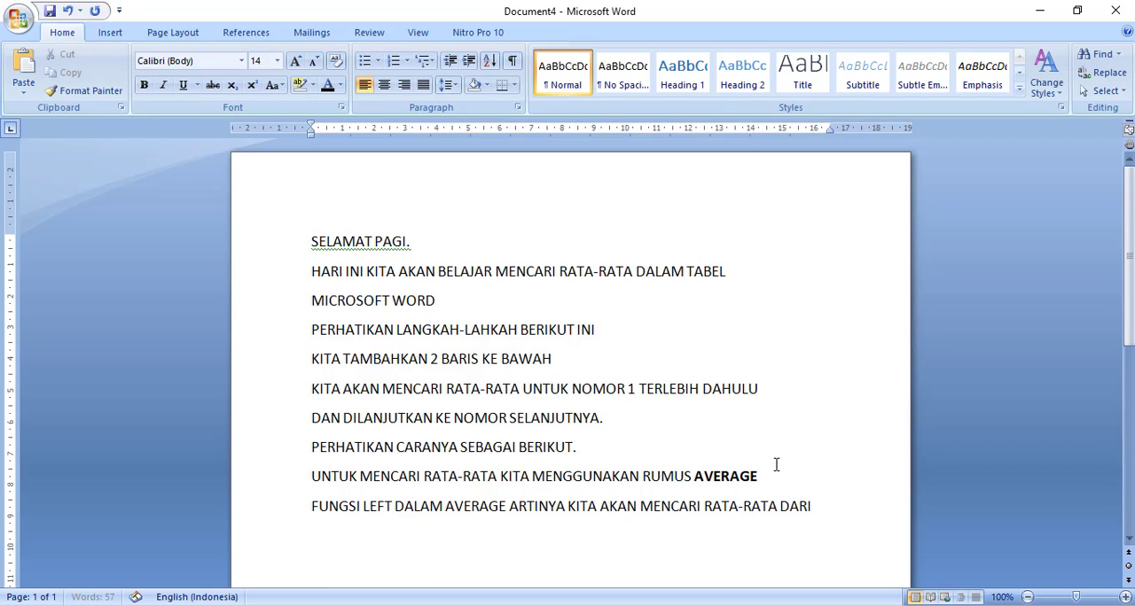
pyautogui.write(' SEMUA YANG')
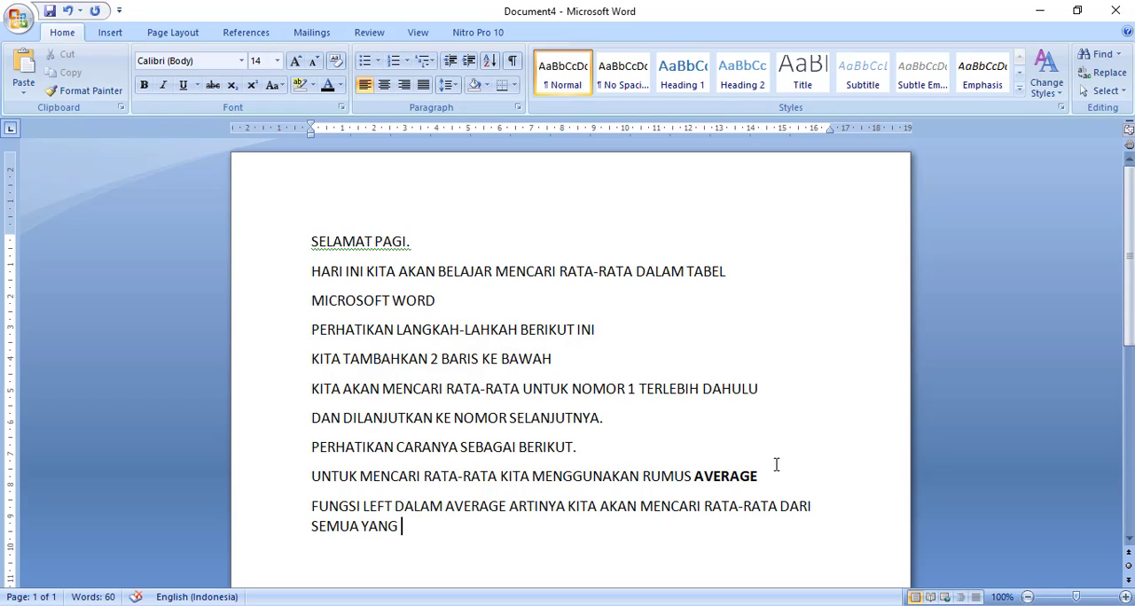
pyautogui.write(' ADA ANGK')
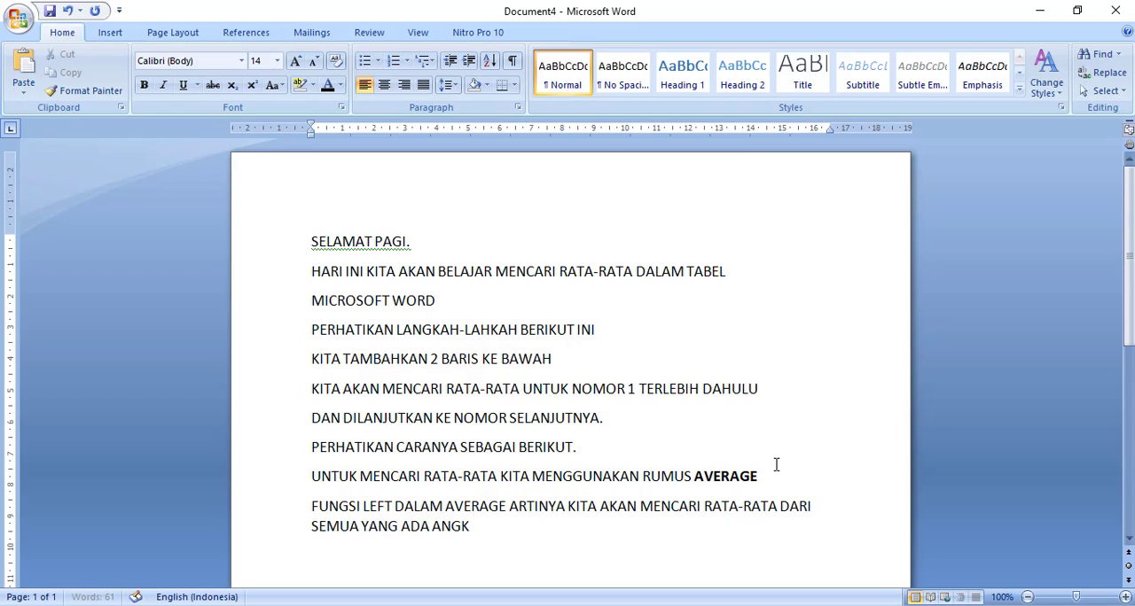
pyautogui.write('A DISEBELAH KI')
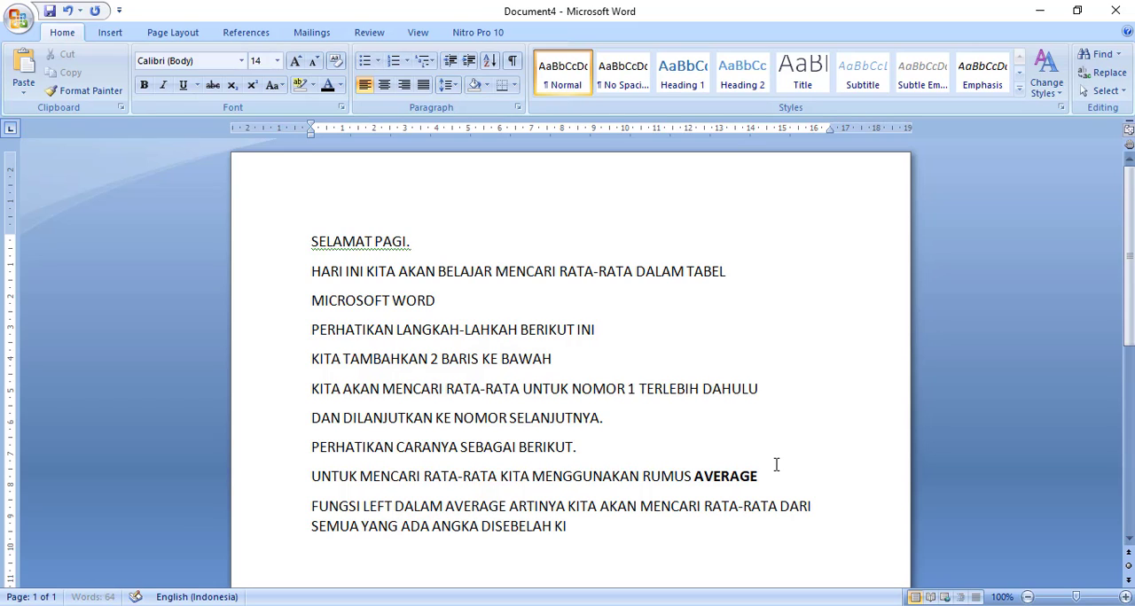
pyautogui.write('RI.')
pyautogui.press('Return')
pyautogui.click(754, 605)
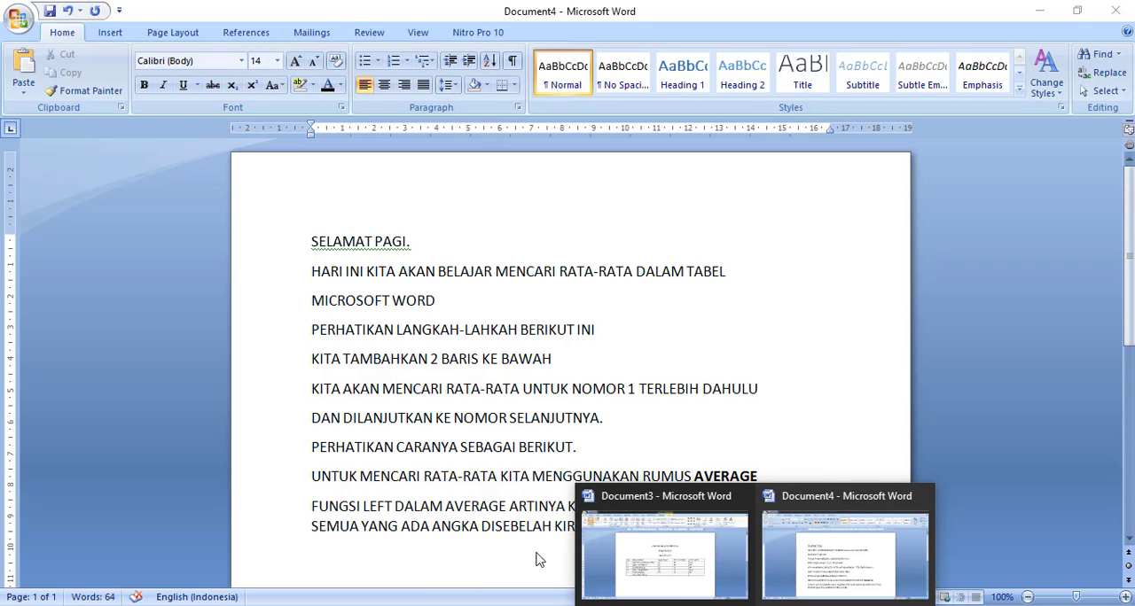
pyautogui.click(502, 553)
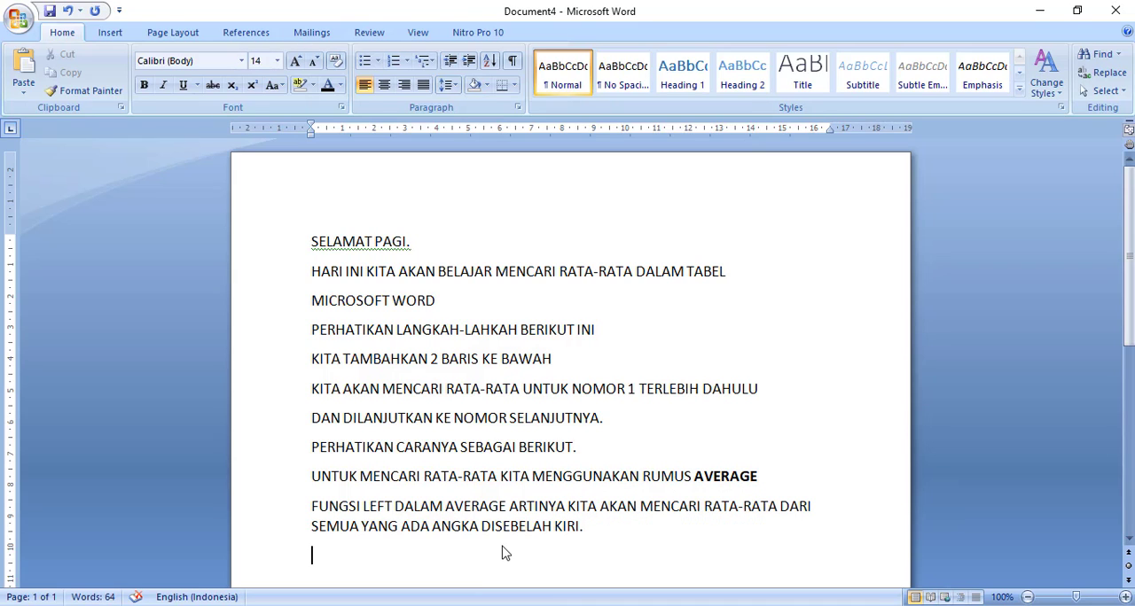
# - Add the line "SEKARANG KITA AKAN MENCARI RATA-RATA KELAS" at the end of the notes
pyautogui.write('SEKARANG')
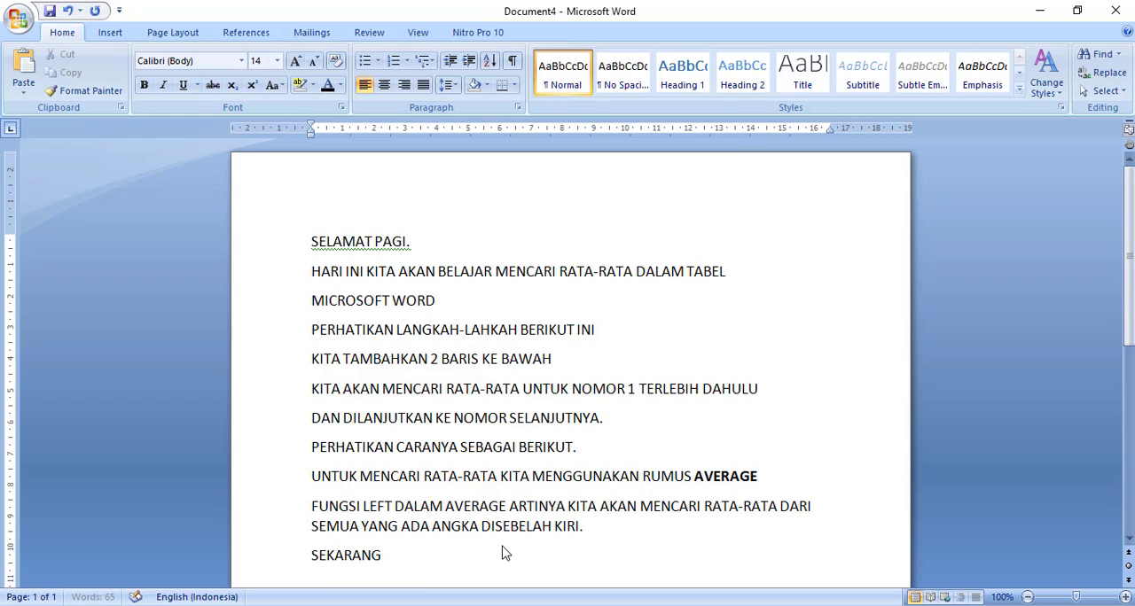
pyautogui.write(' KITA AKAN MENCARI')
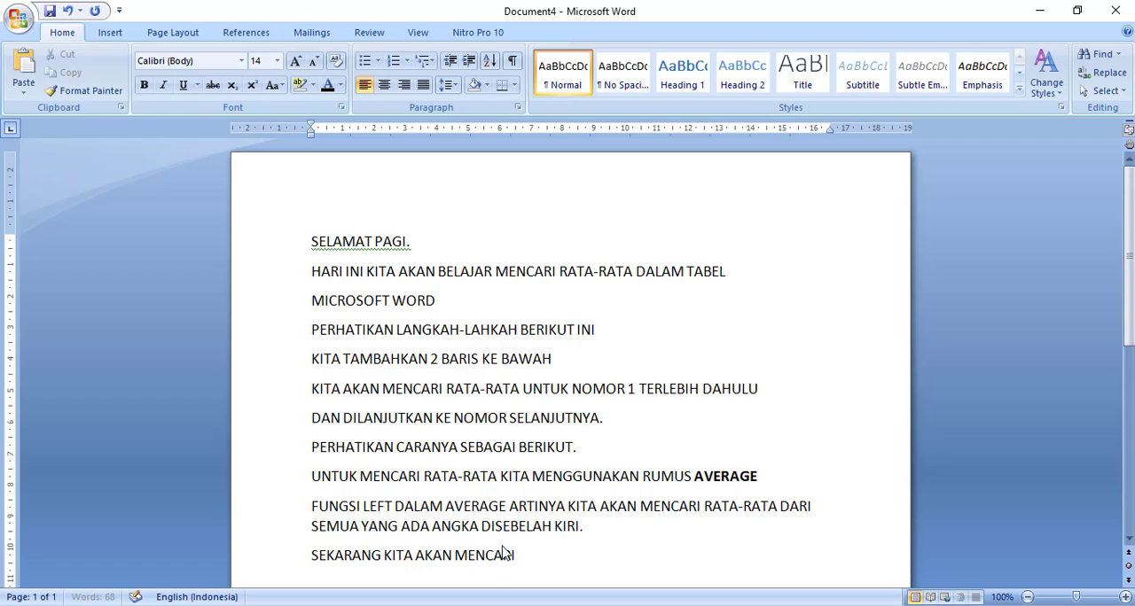
pyautogui.write('RATA-RATA')
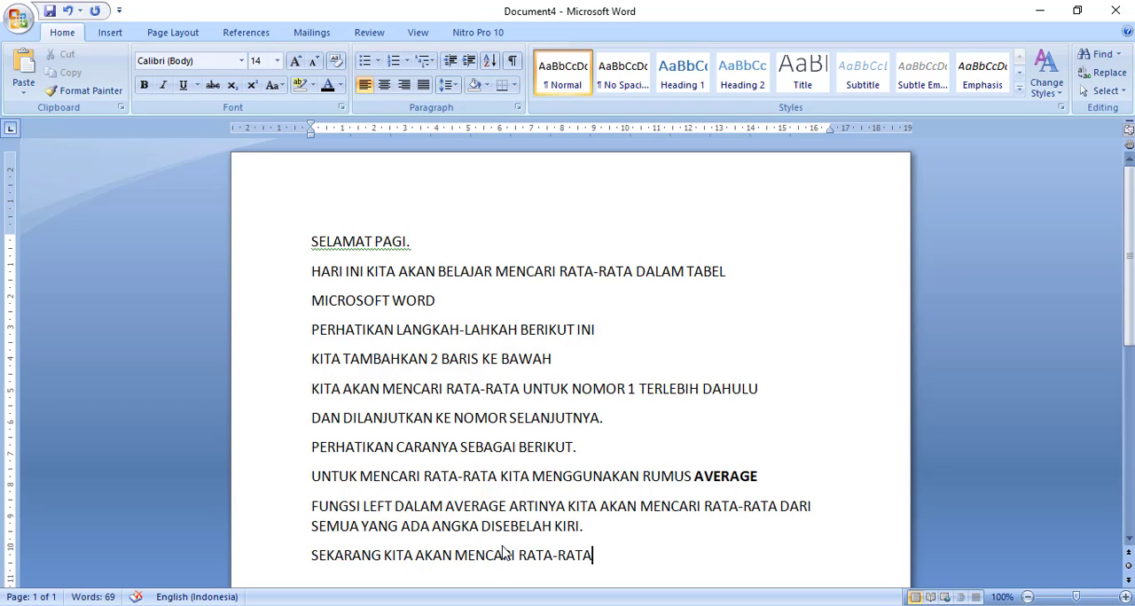
pyautogui.write(' KELAS')
pyautogui.press('Return')
# - Add the closing line "IKUTILAH PETUNJUK SEBAGAI BERIKUT" below the line about the class average
pyautogui.write('I')
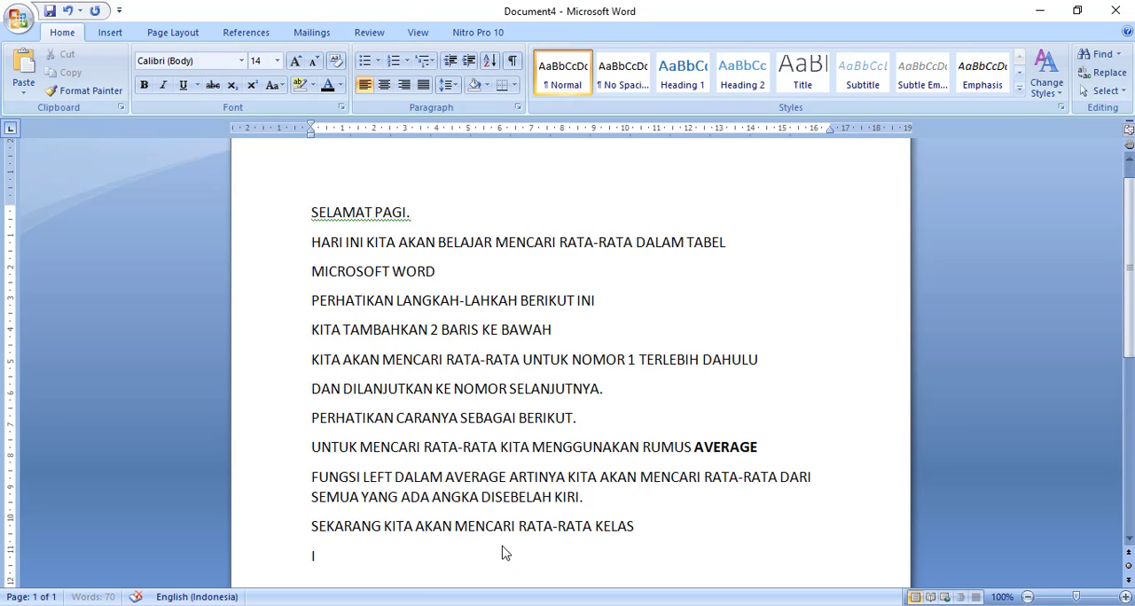
pyautogui.write('KUTILAH PETUNJUK')
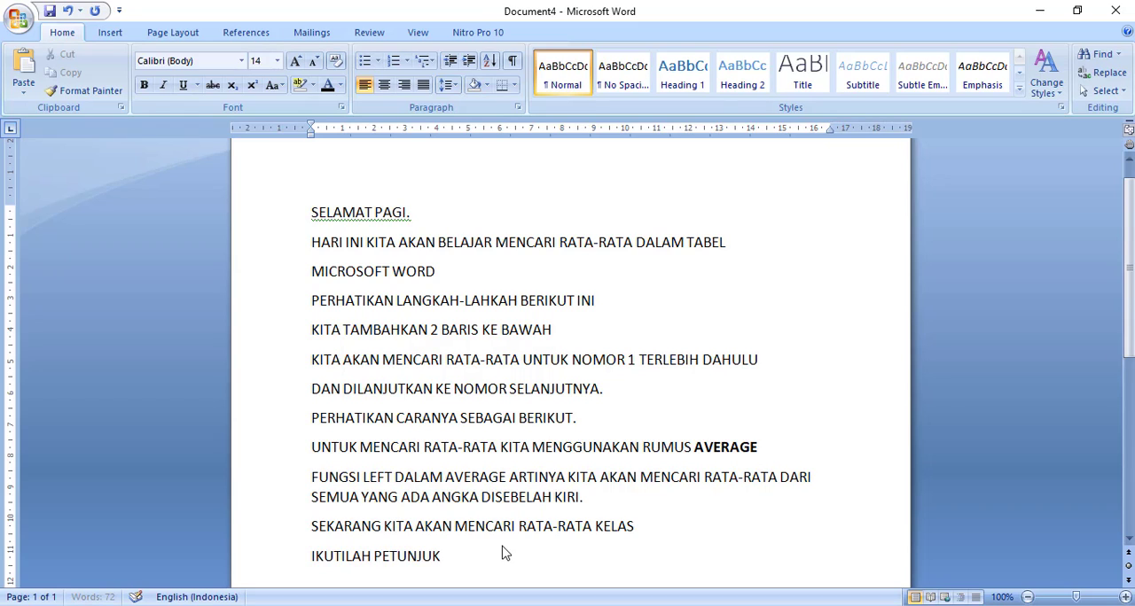
pyautogui.write(' SEBAGAI BERIKUT')
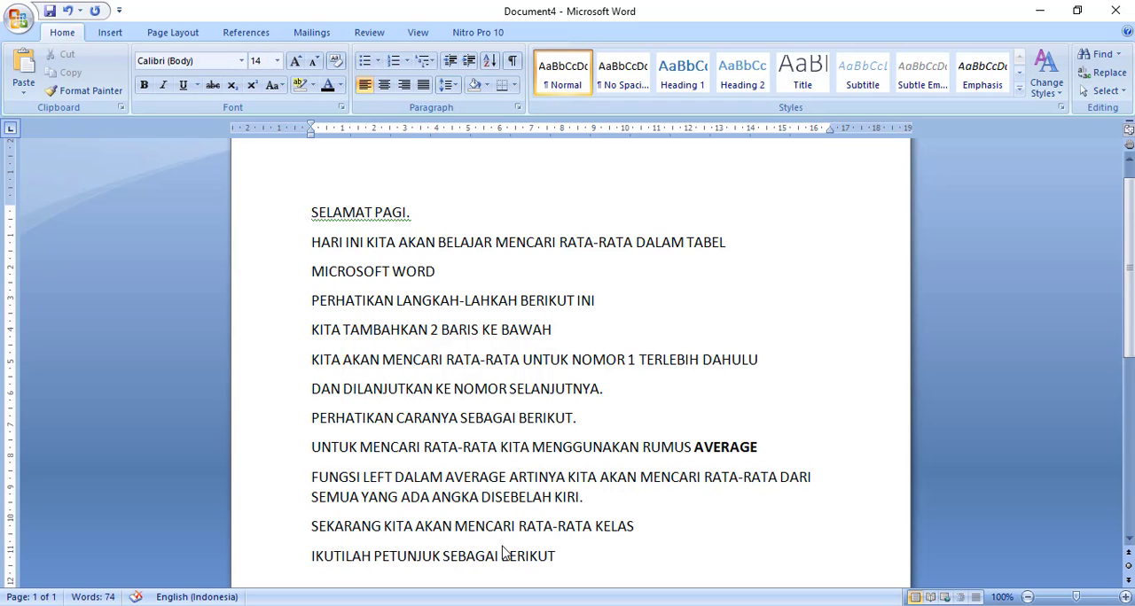
pyautogui.press('Return')
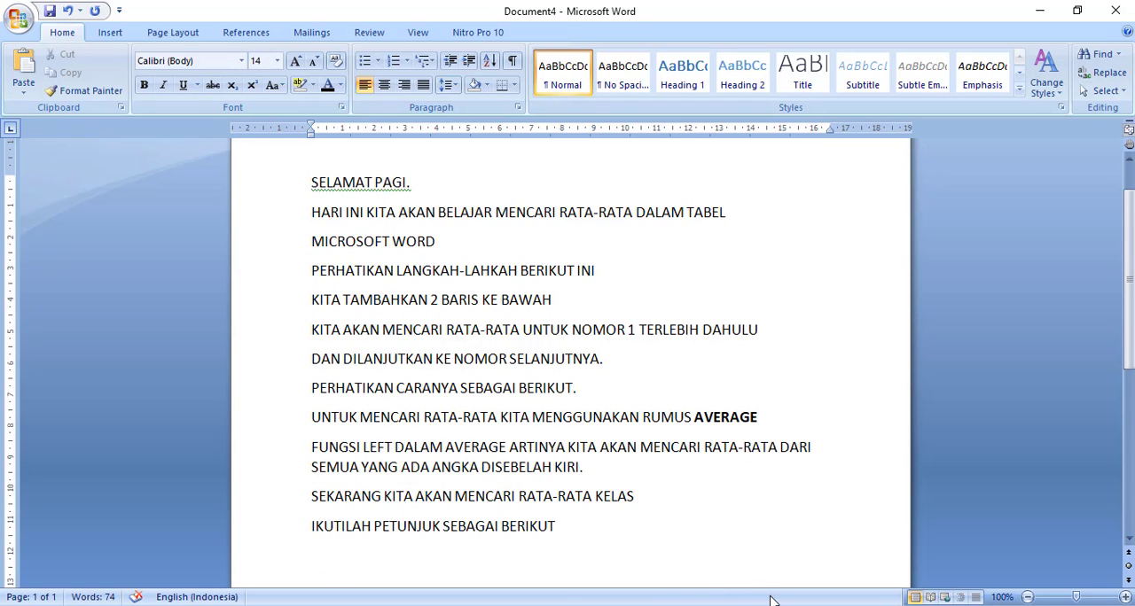
# - In Document3, insert the formula =AVERAGE(ABOVE) in the RATA-RATA KELAS cell of the NILAI TEORI column
pyautogui.moveTo(755, 603)
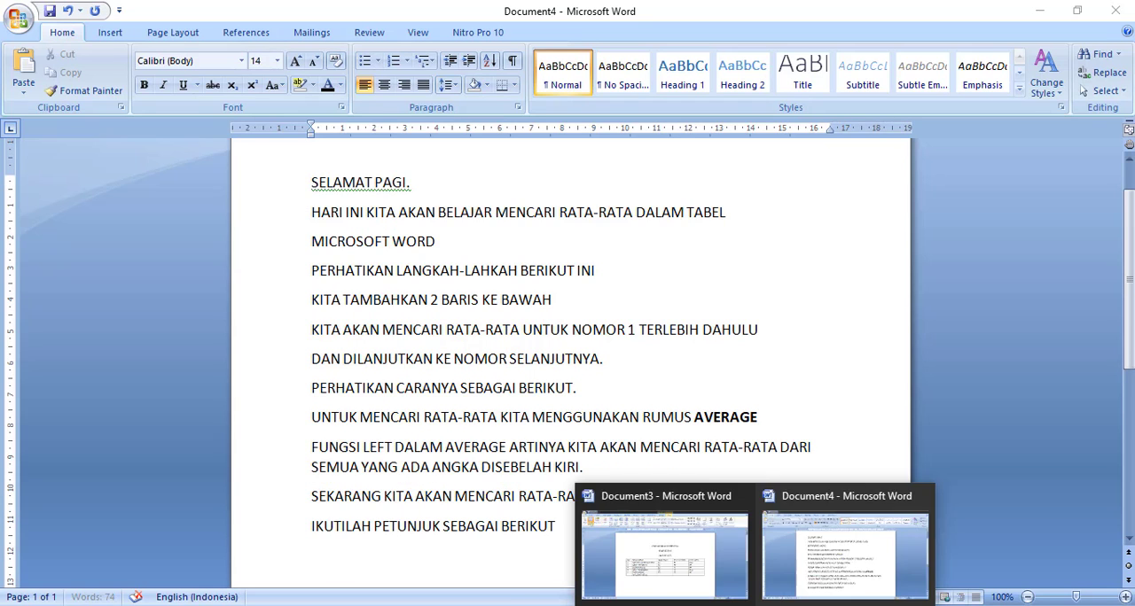
pyautogui.click(700, 571)
pyautogui.click(574, 439)
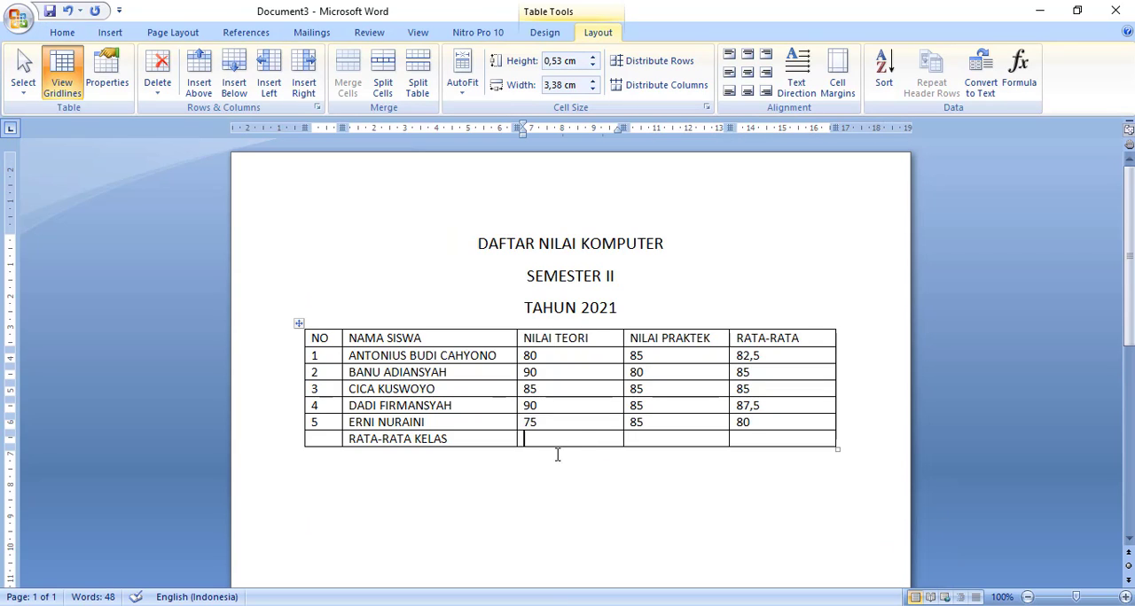
pyautogui.click(1021, 78)
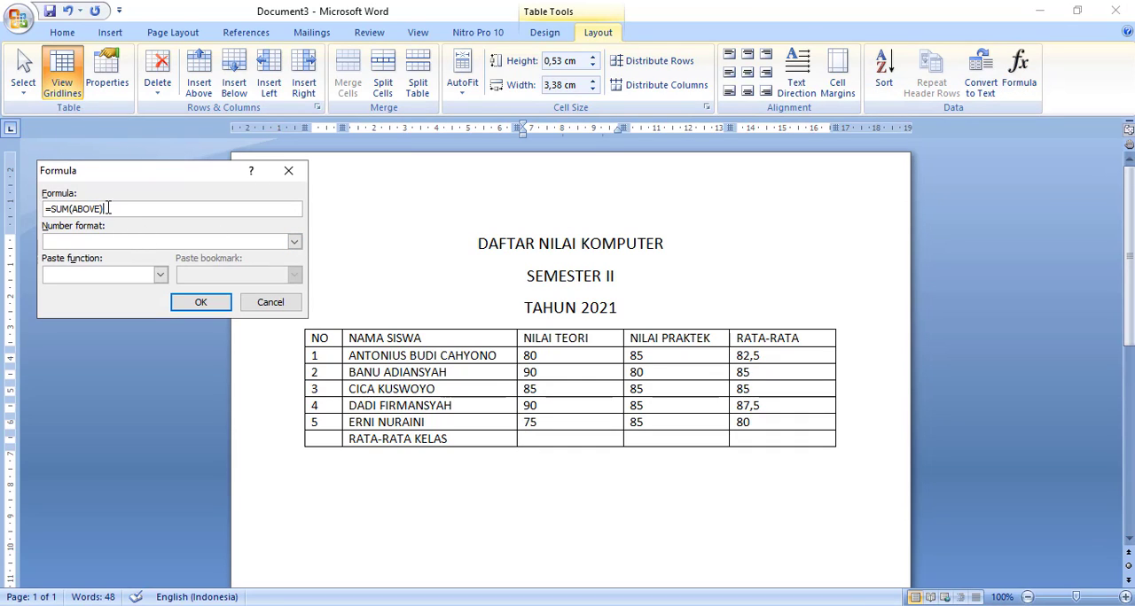
pyautogui.moveTo(106, 207); pyautogui.dragTo(51, 208)
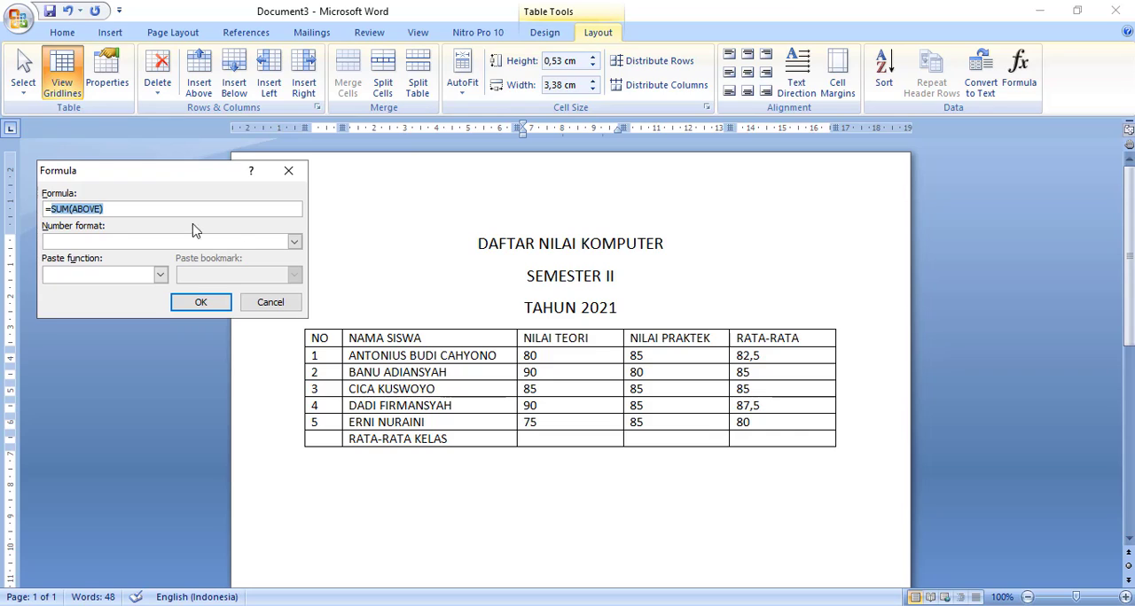
pyautogui.press('BackSpace')
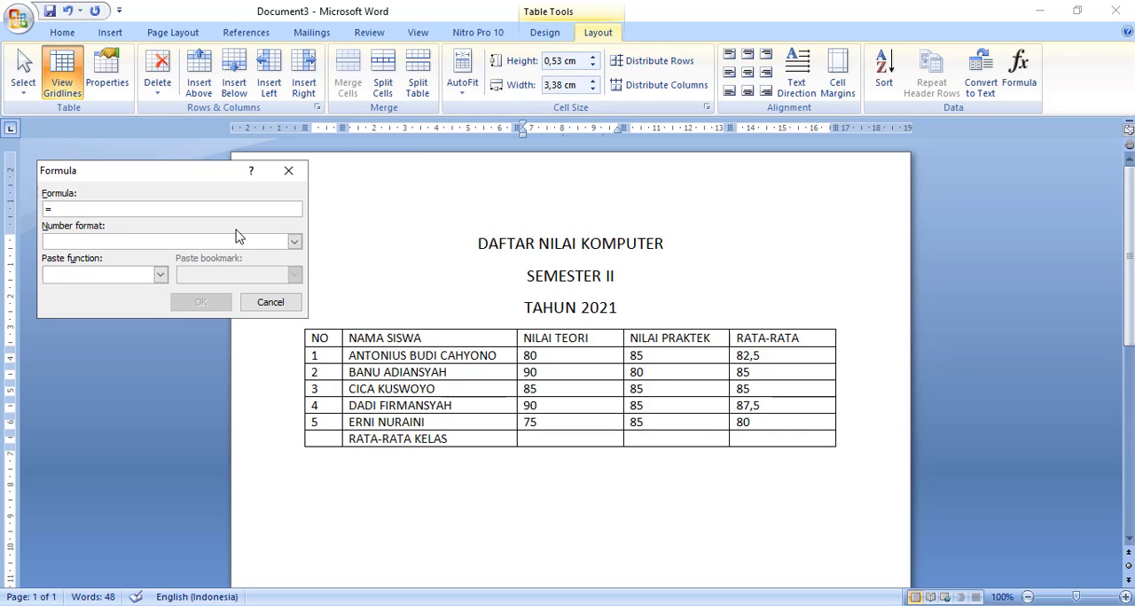
pyautogui.click(160, 275)
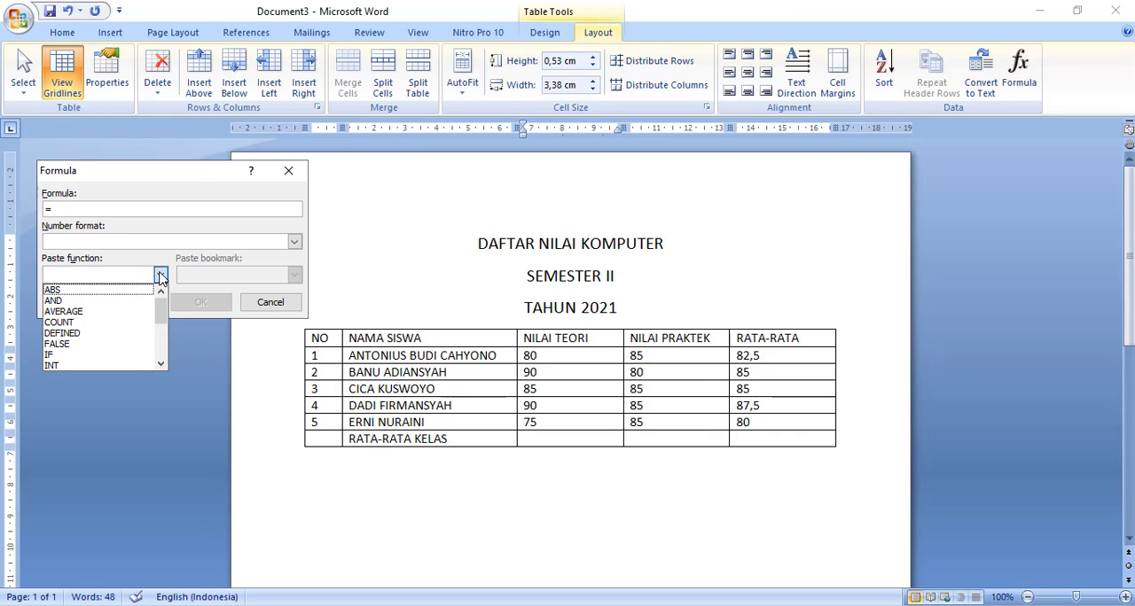
pyautogui.click(102, 312)
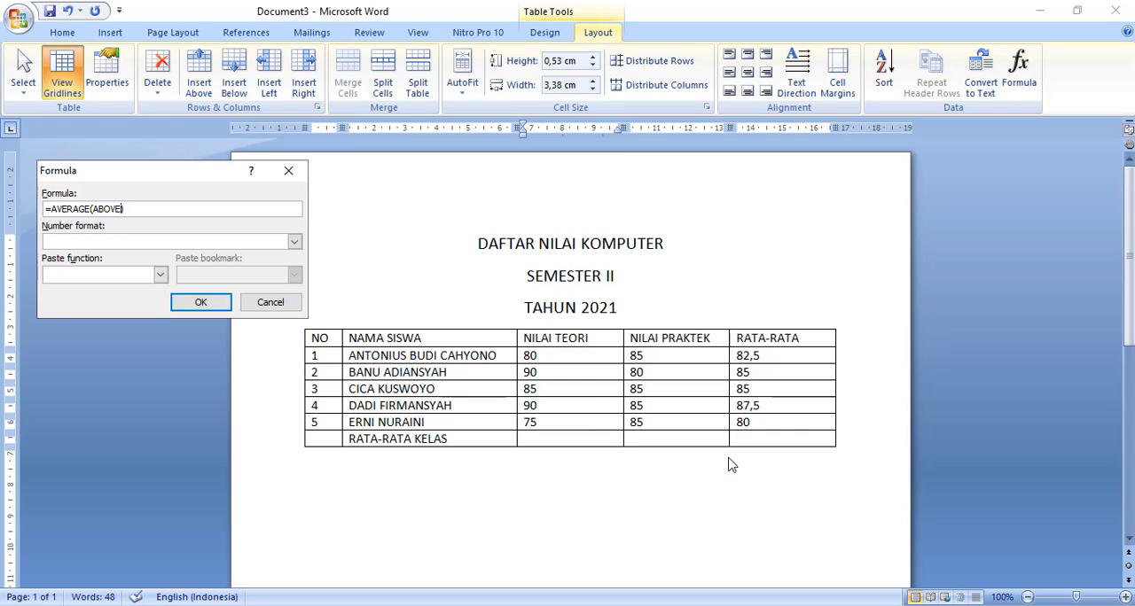
pyautogui.click(198, 305)
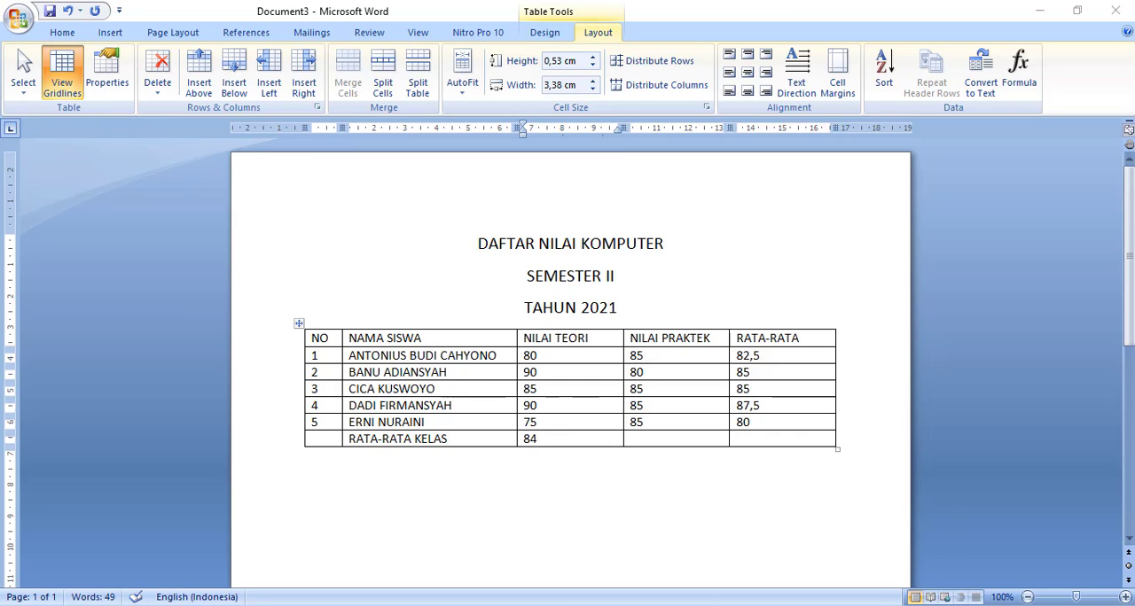
# - In Document4, add the line "ABOVE DALAM AVERAGE BERARTI KITA AKAN MENCARI RATA-RATA DI SEMUA ANGKA YANG ADA DI ATAS" at the end of the notes
pyautogui.click(814, 543)
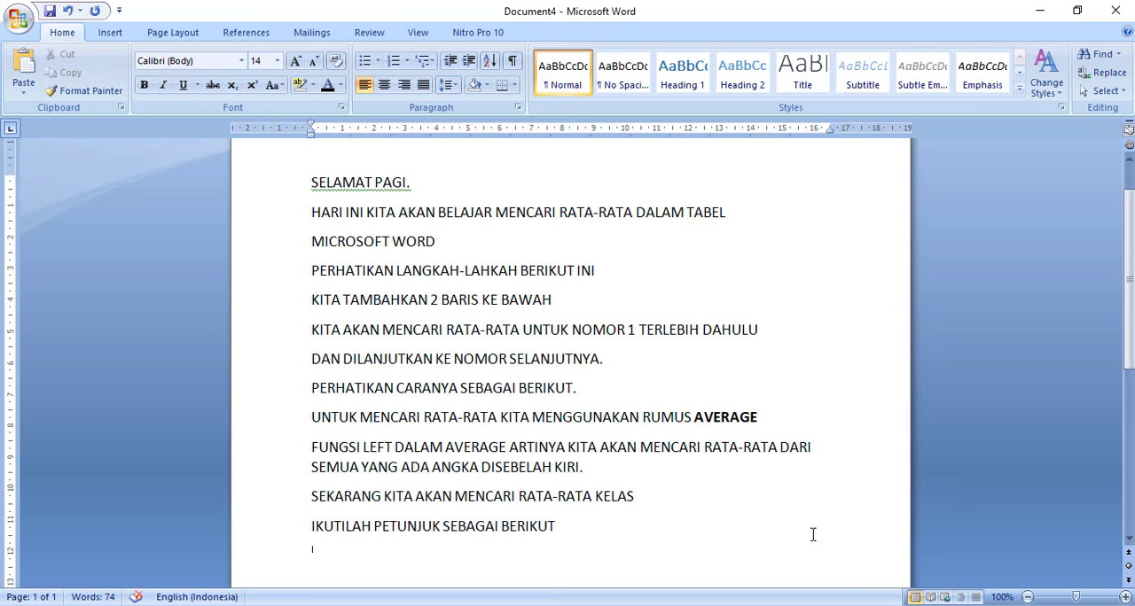
pyautogui.write('BOVE DALAM')
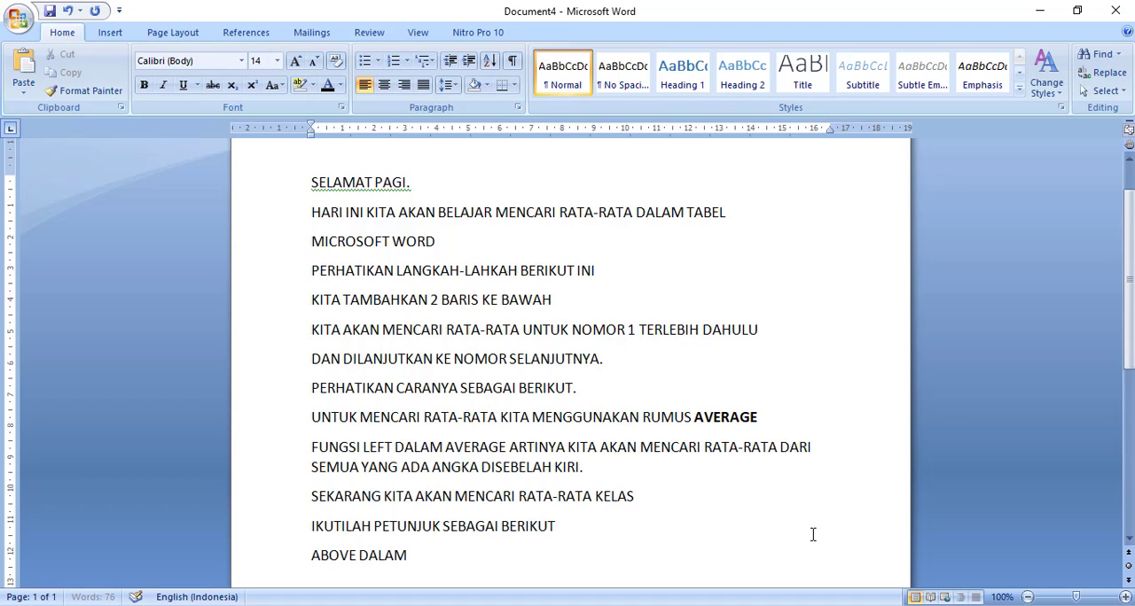
pyautogui.write(' AVERAGE')
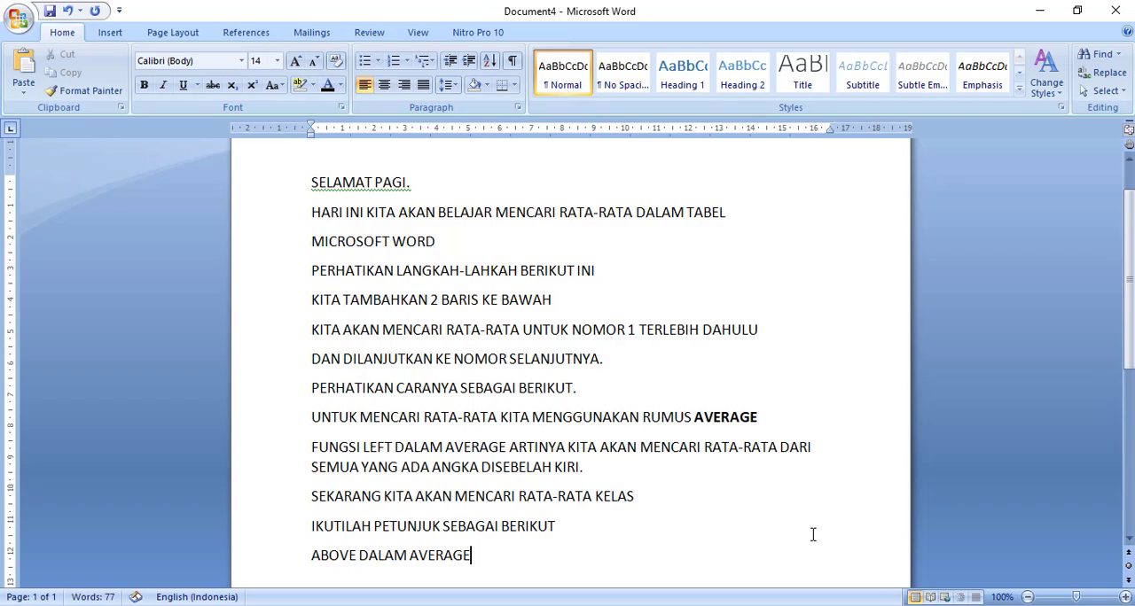
pyautogui.write(' BERARTI')
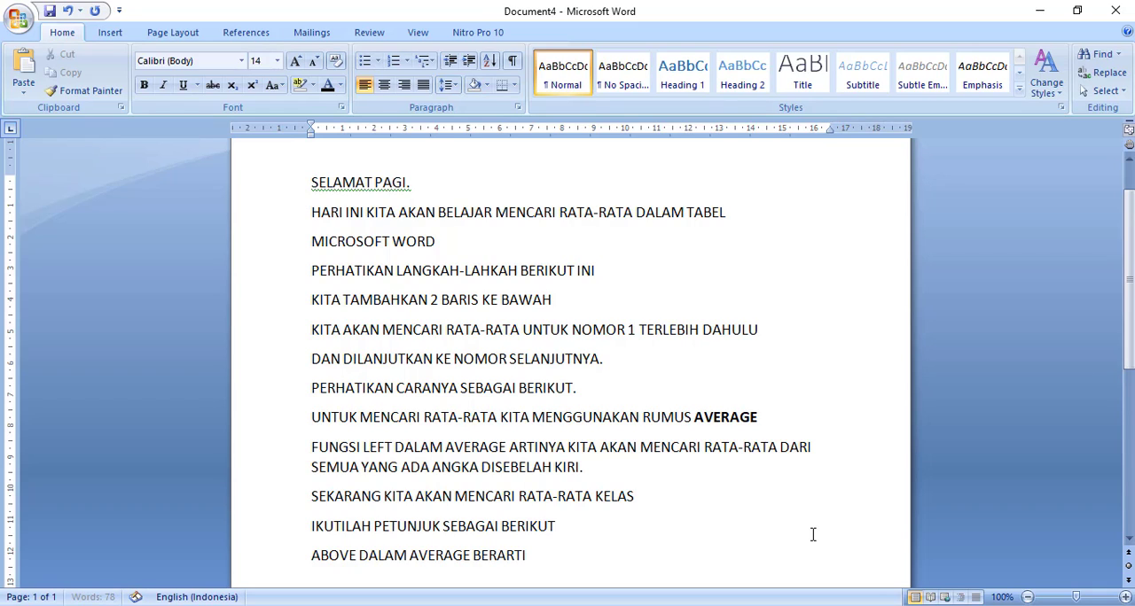
pyautogui.write(' KITA AKAN MENCARI RATA-RATA D')
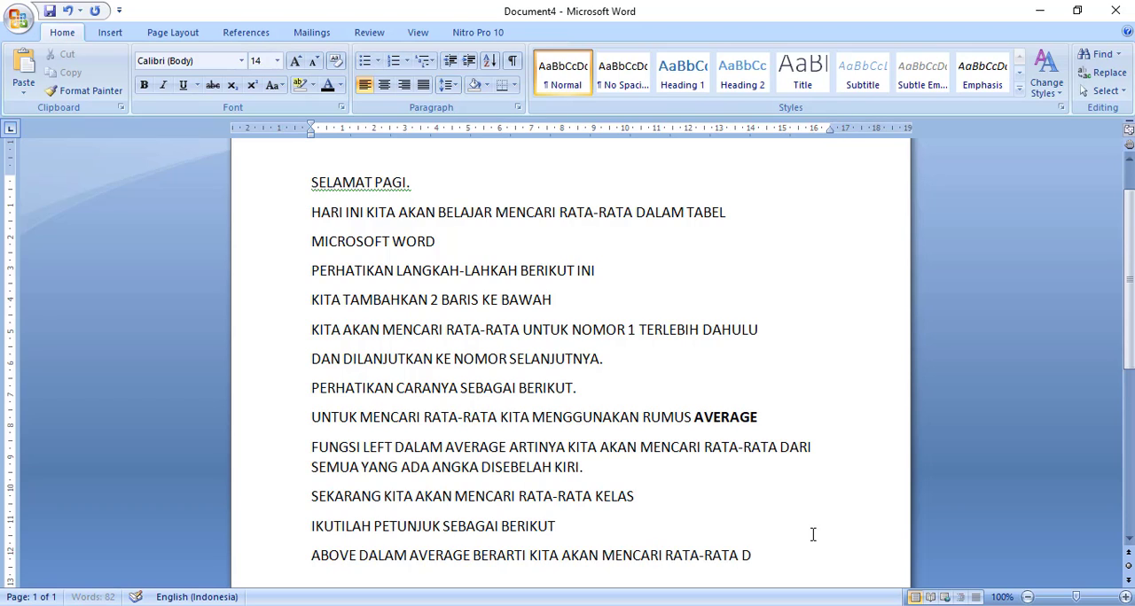
pyautogui.write('I SEMUA ANGKA')
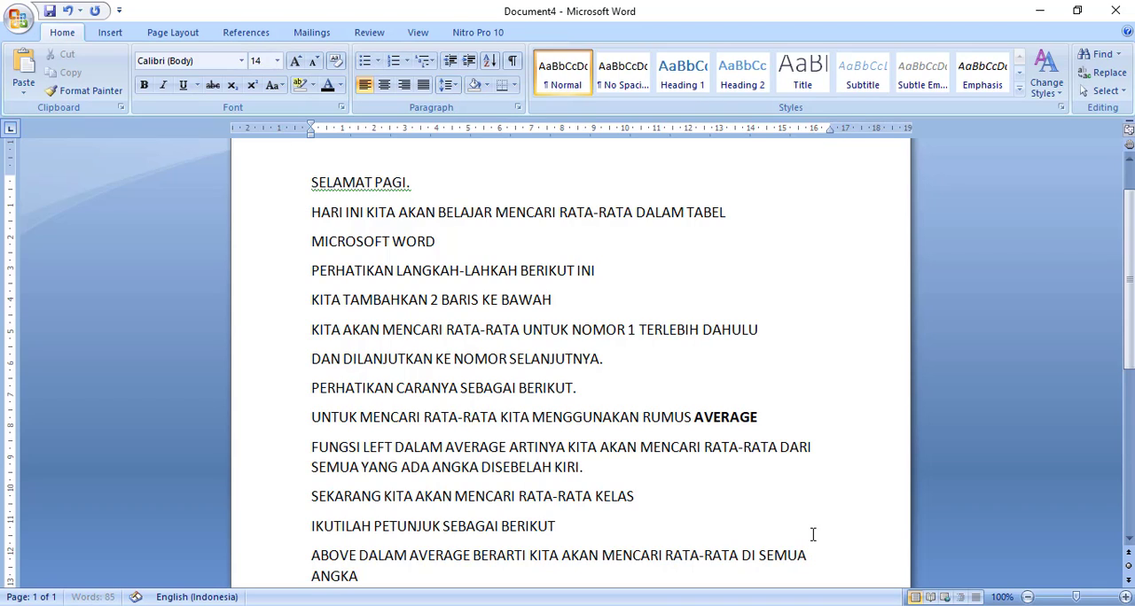
pyautogui.write(' YANG ADA DI ATA')
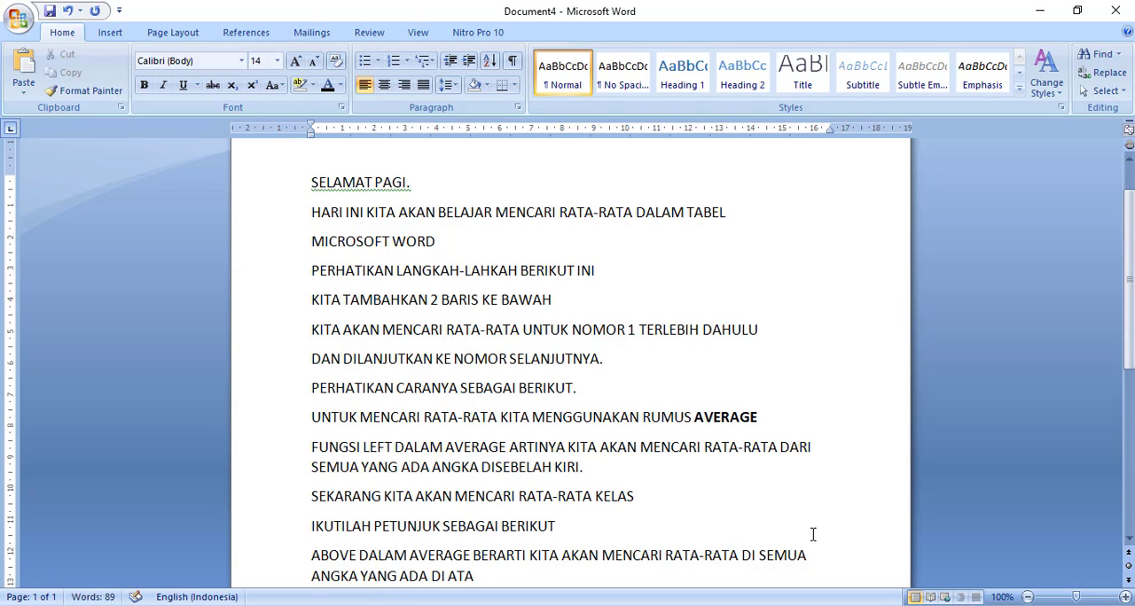
pyautogui.write('S')
pyautogui.press('Return')
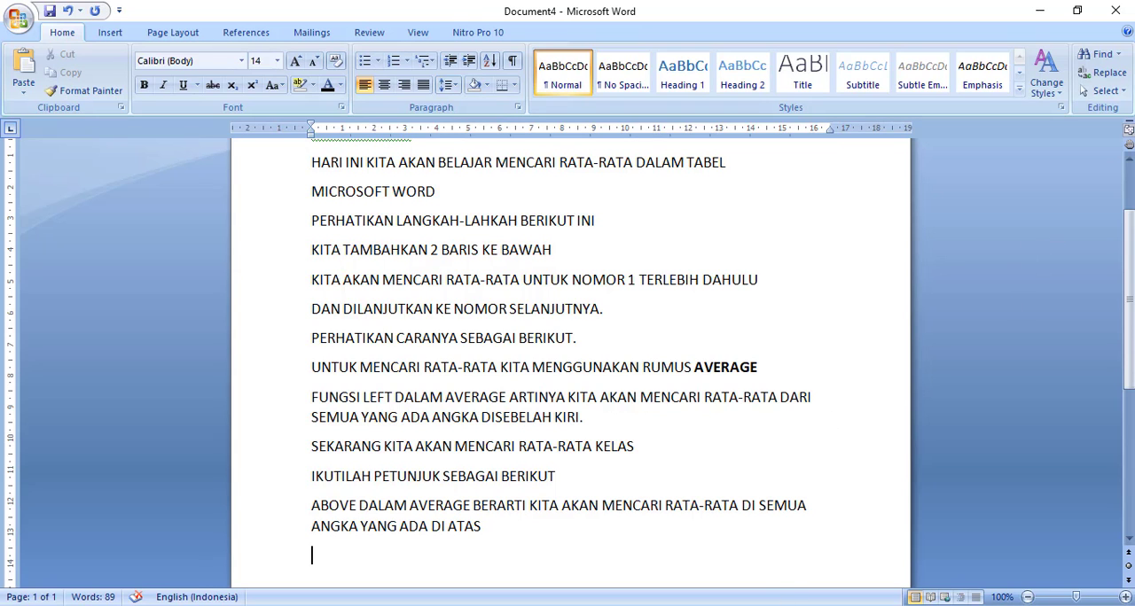
# - Back in Document3, insert the formula =AVERAGE(ABOVE) in the RATA-RATA KELAS cell of the NILAI PRAKTEK column
pyautogui.moveTo(724, 603)
pyautogui.click(696, 580)
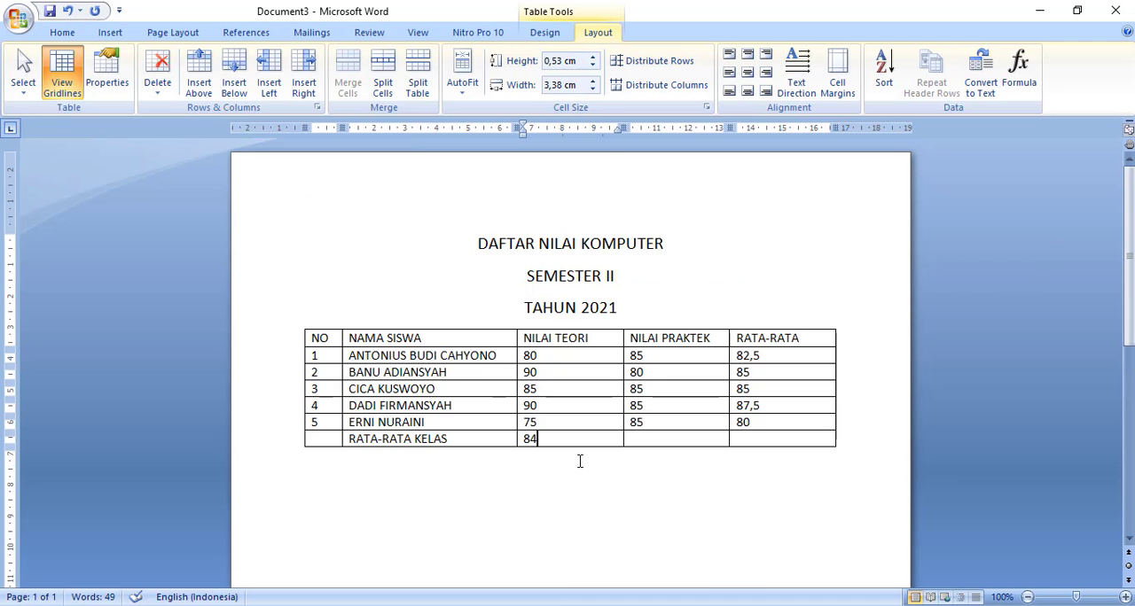
pyautogui.click(661, 437)
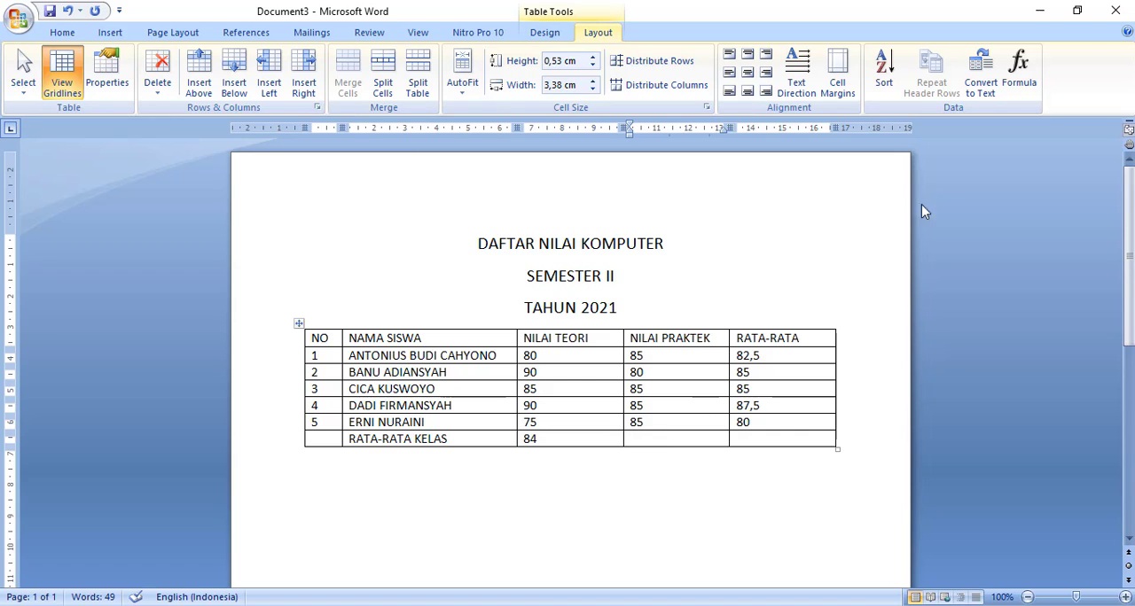
pyautogui.click(1018, 71)
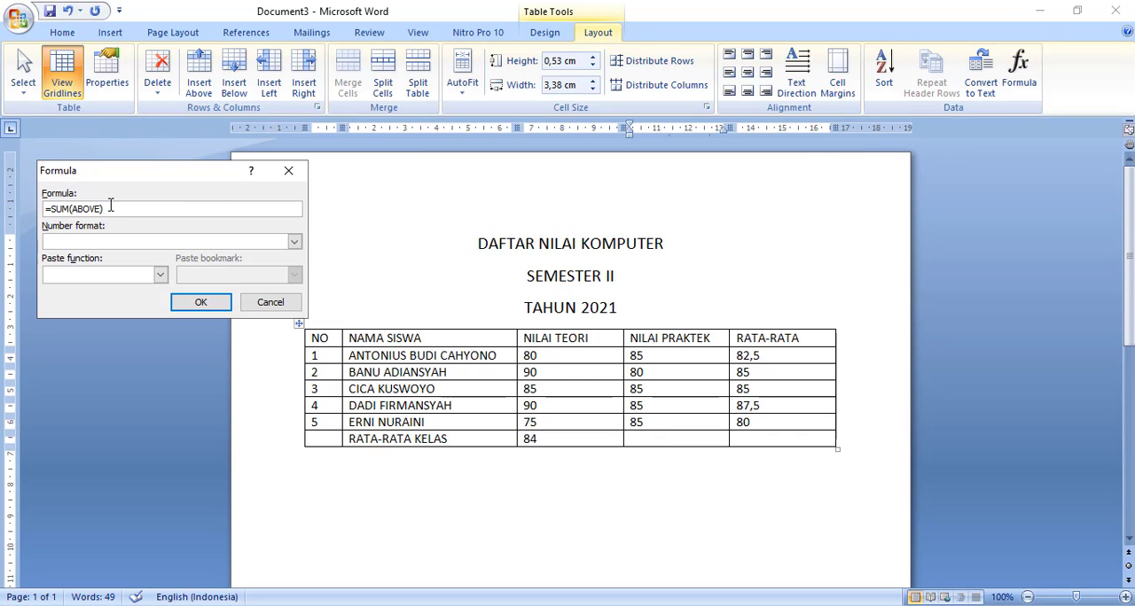
pyautogui.moveTo(108, 213); pyautogui.dragTo(53, 216)
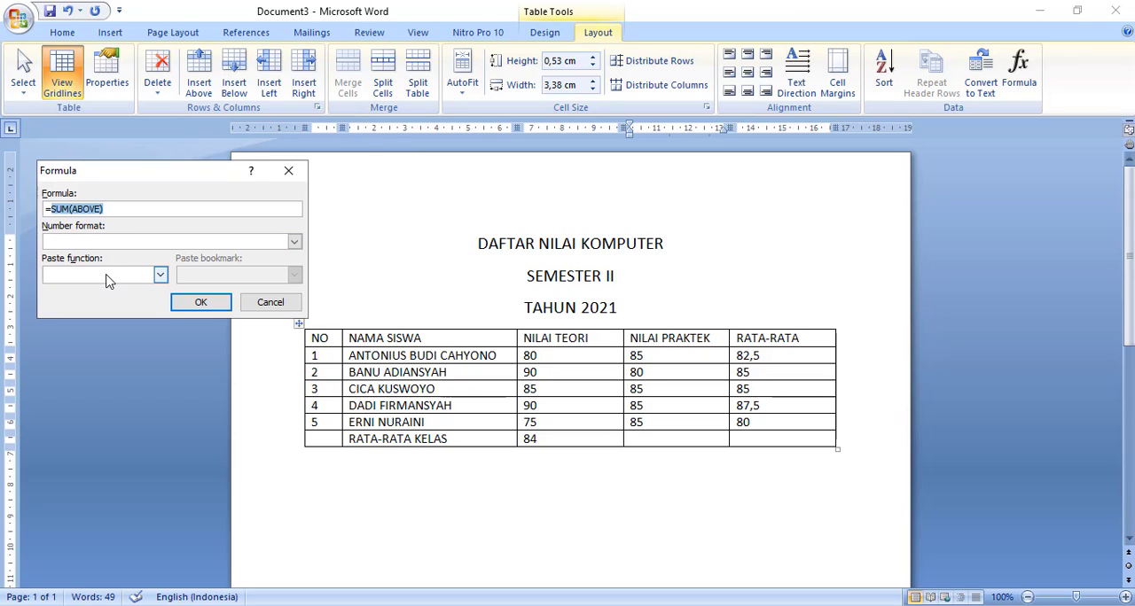
pyautogui.press('BackSpace')
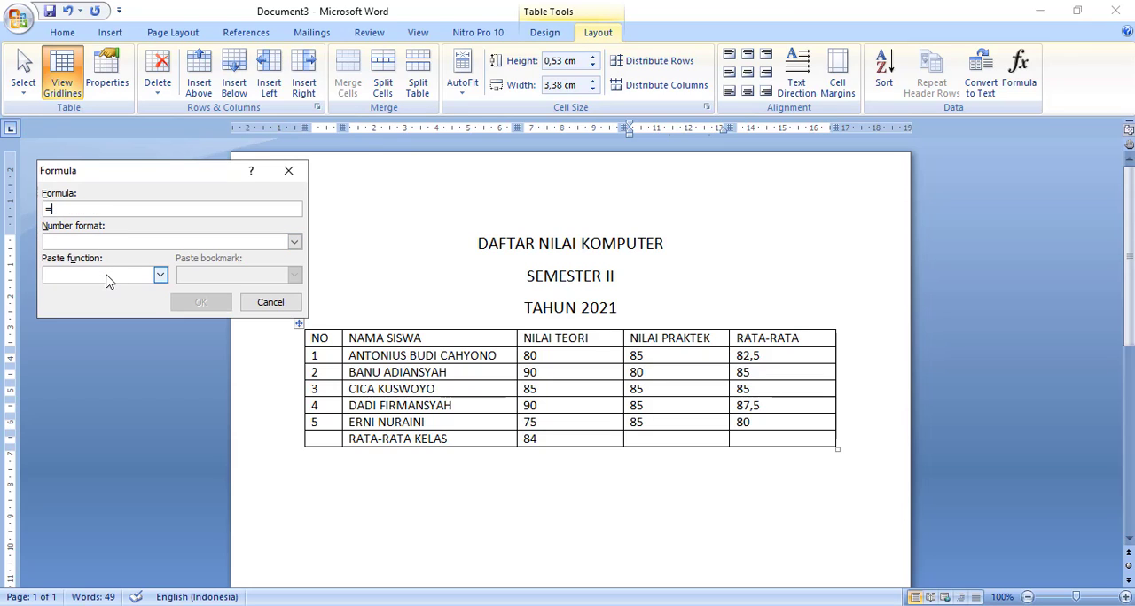
pyautogui.click(160, 277)
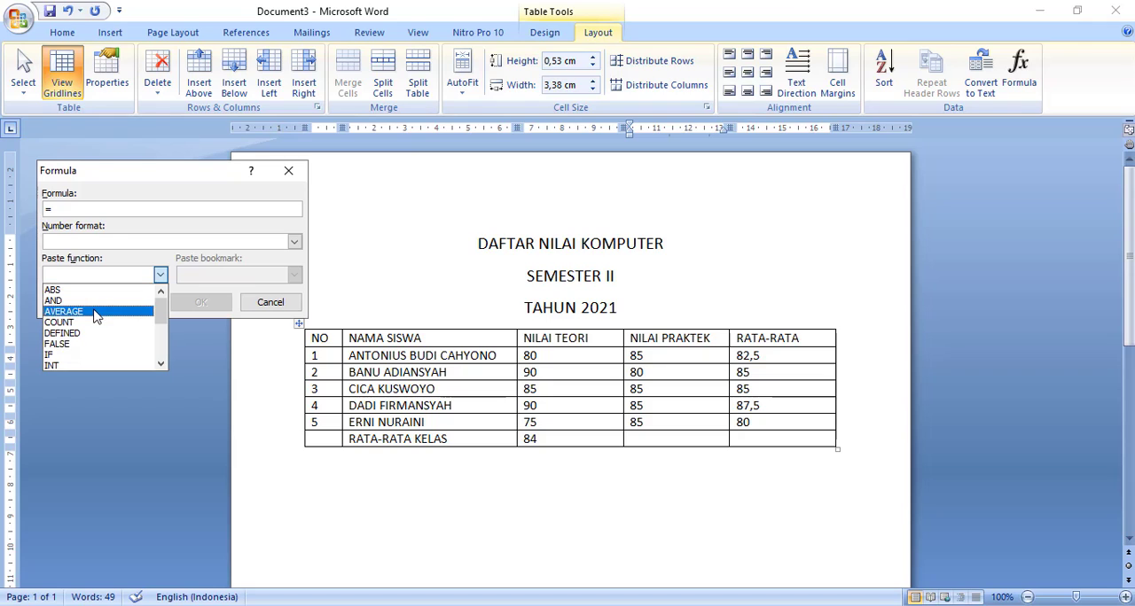
pyautogui.click(129, 311)
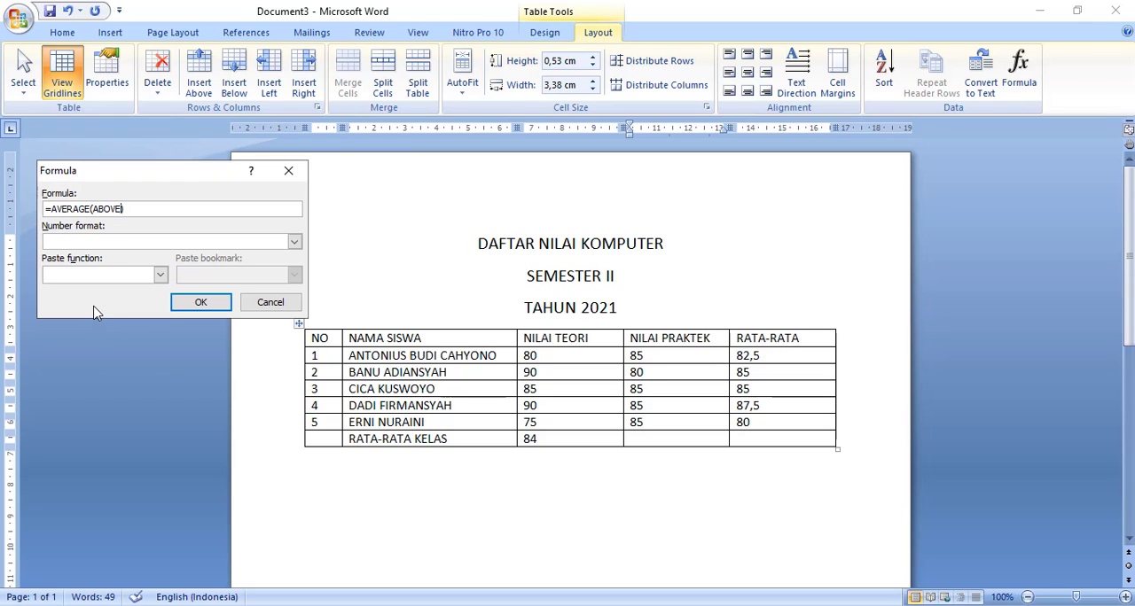
pyautogui.click(201, 303)
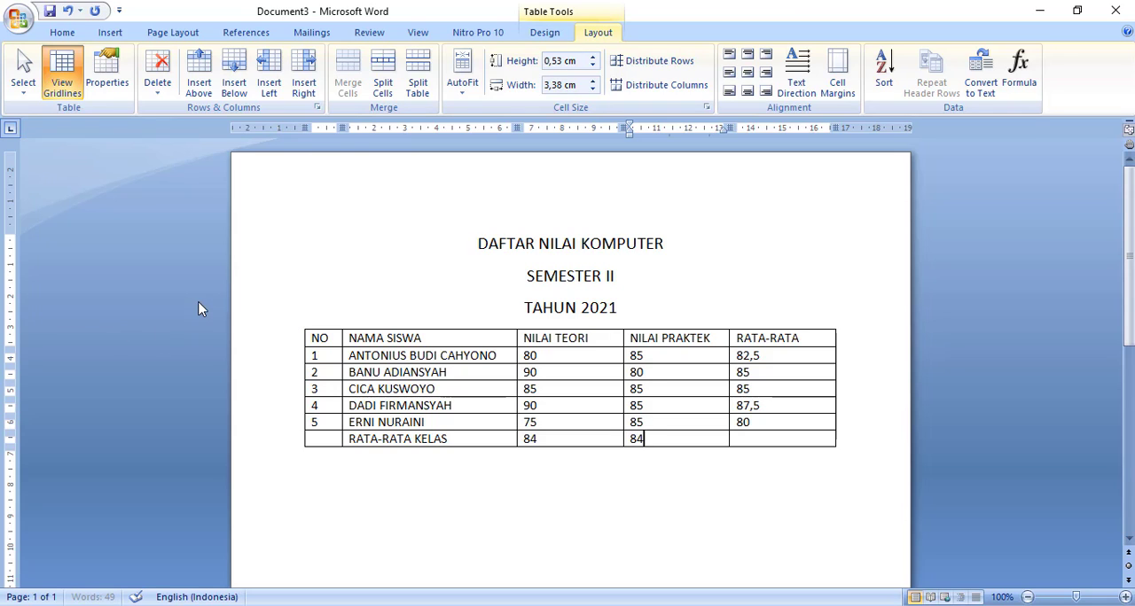
# - Insert the formula =AVERAGE(ABOVE) in the RATA-RATA KELAS cell of the RATA-RATA column
pyautogui.click(755, 439)
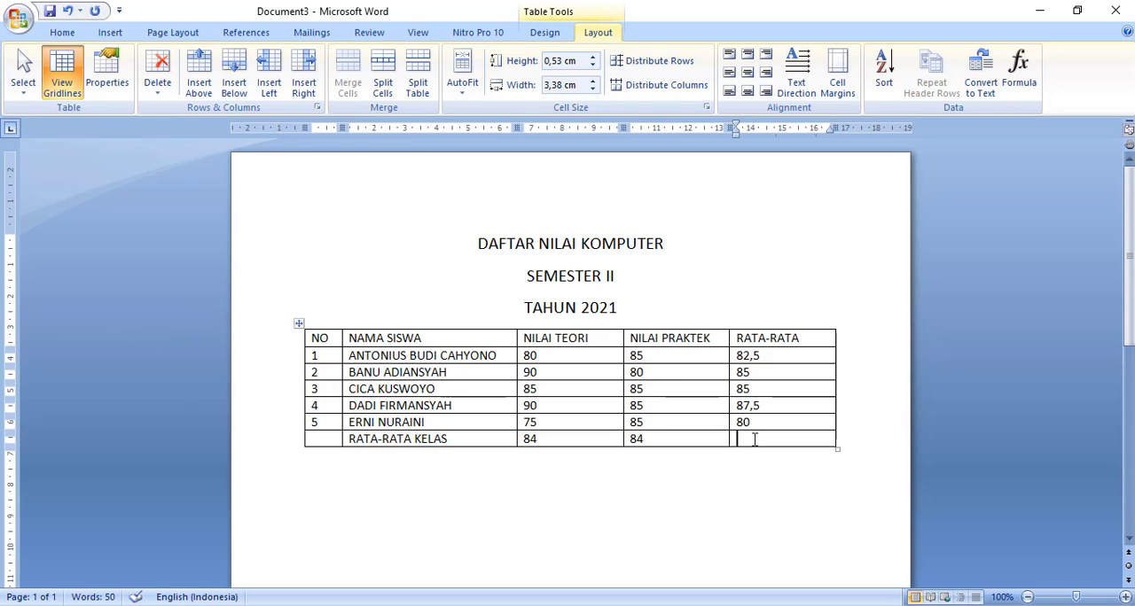
pyautogui.click(1020, 71)
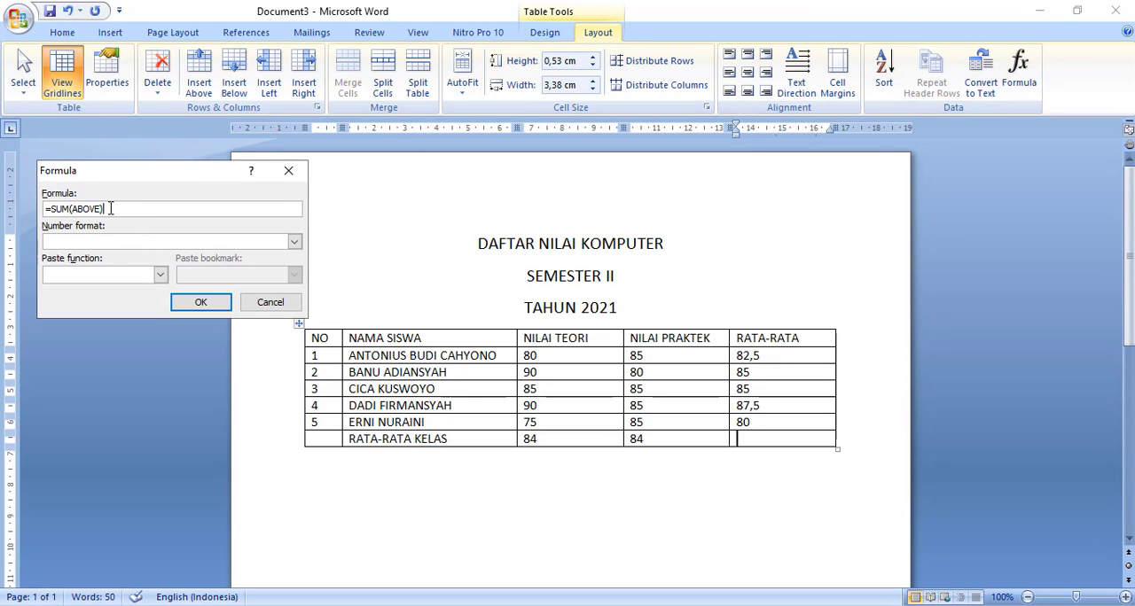
pyautogui.moveTo(111, 208); pyautogui.dragTo(53, 210)
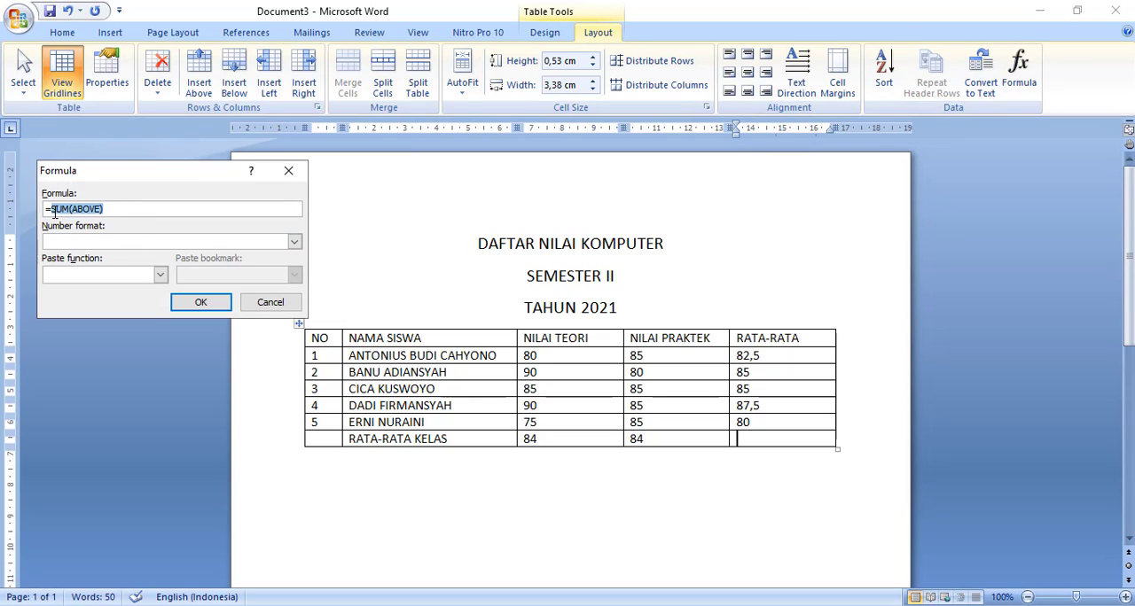
pyautogui.press('BackSpace')
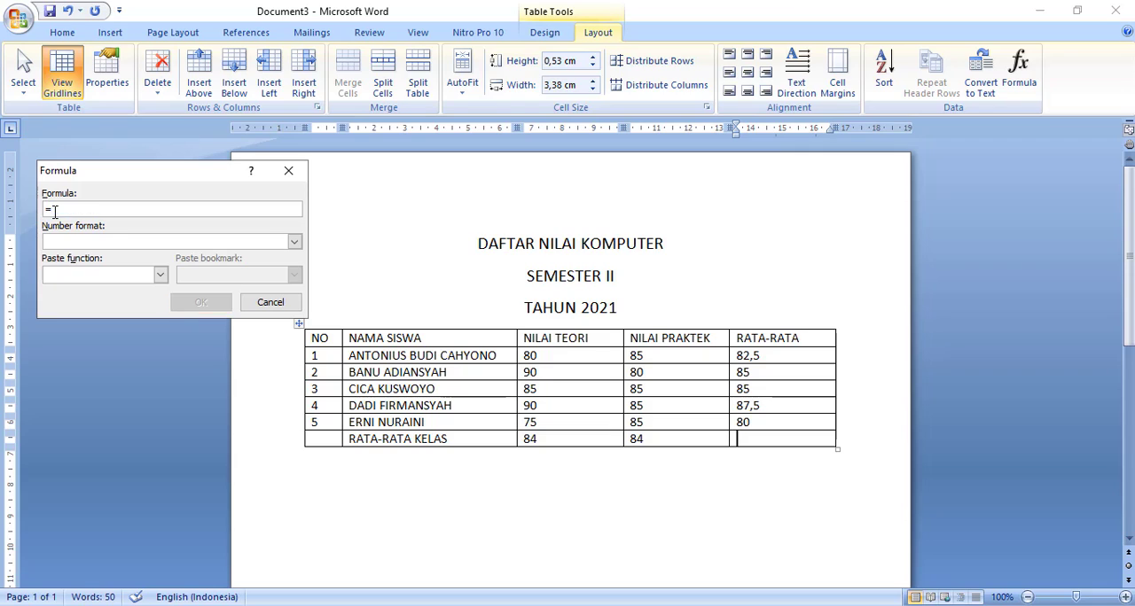
pyautogui.click(161, 274)
pyautogui.click(94, 312)
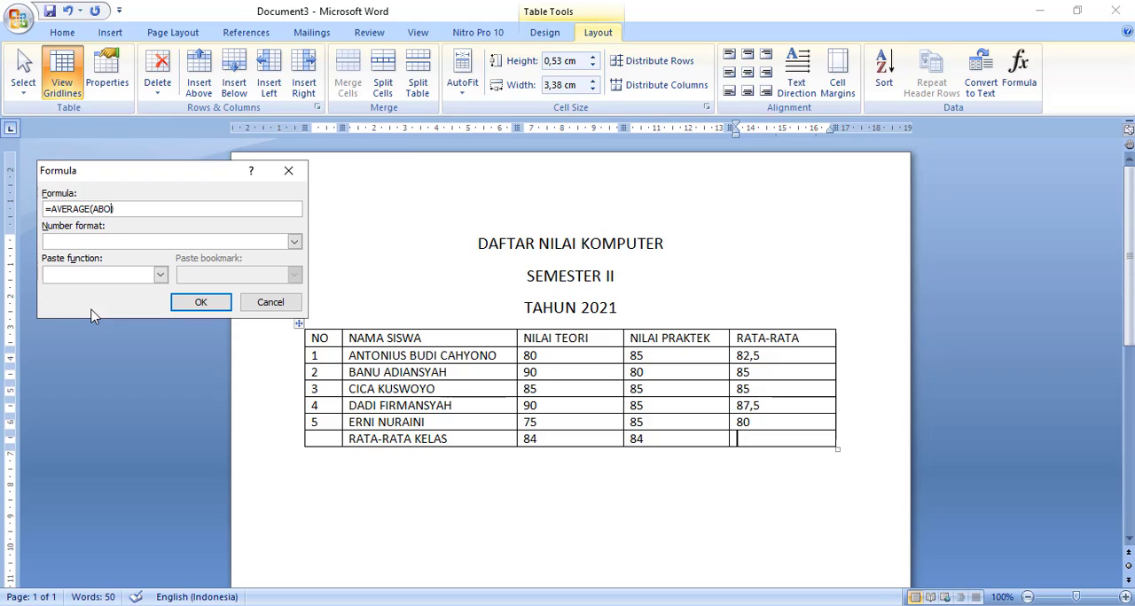
pyautogui.click(200, 302)
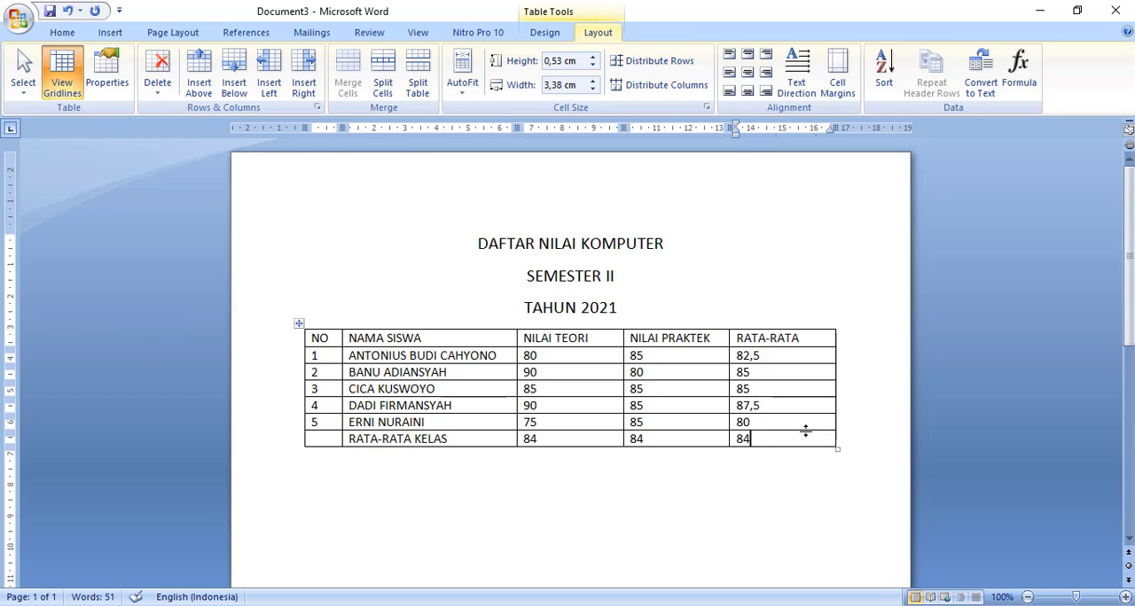
# - Shade the cells of the table's header row with the blue theme colour
pyautogui.click(296, 344)
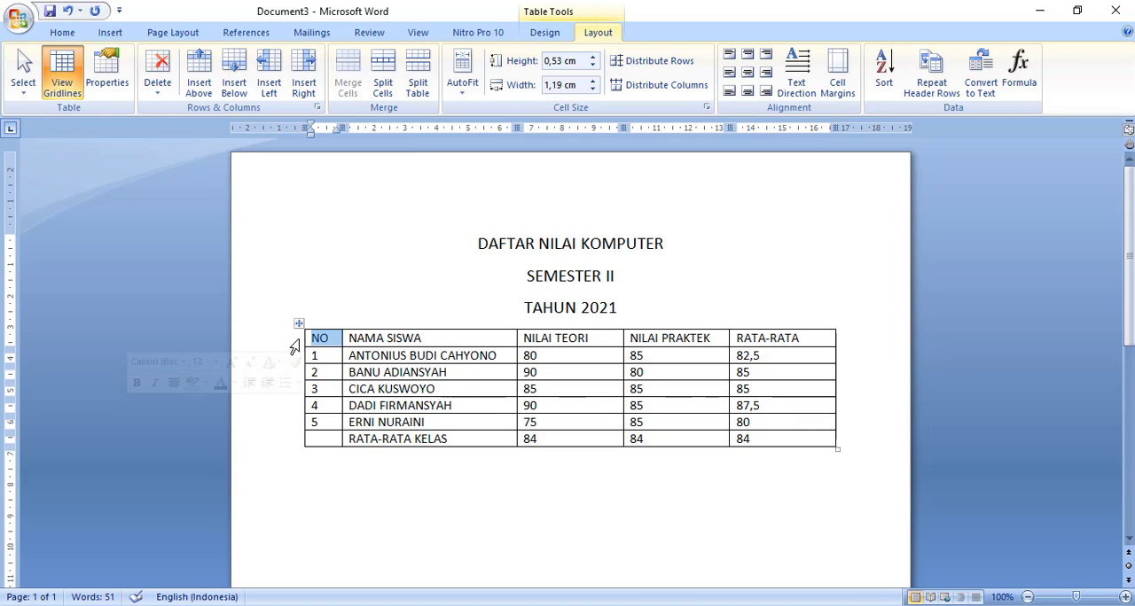
pyautogui.doubleClick(294, 346)
pyautogui.rightClick(398, 344)
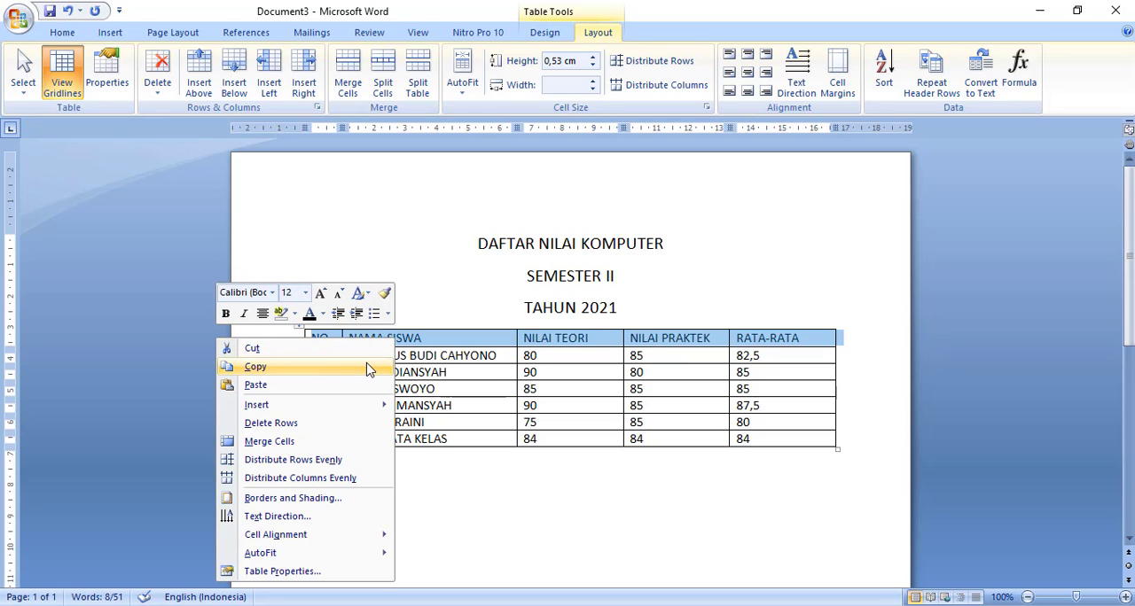
pyautogui.click(338, 501)
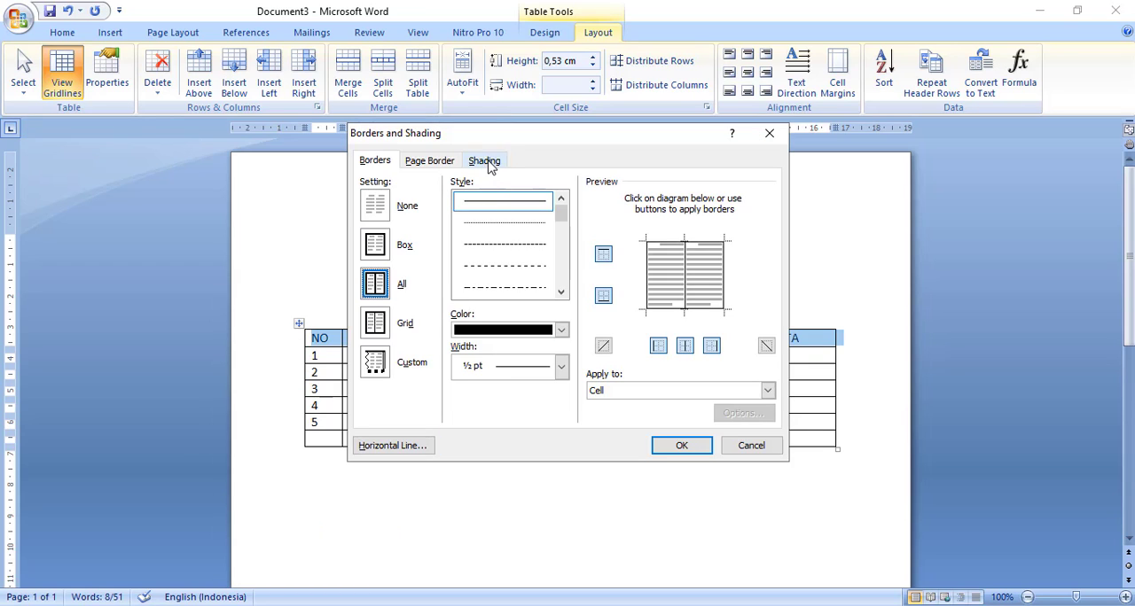
pyautogui.click(485, 162)
pyautogui.click(456, 201)
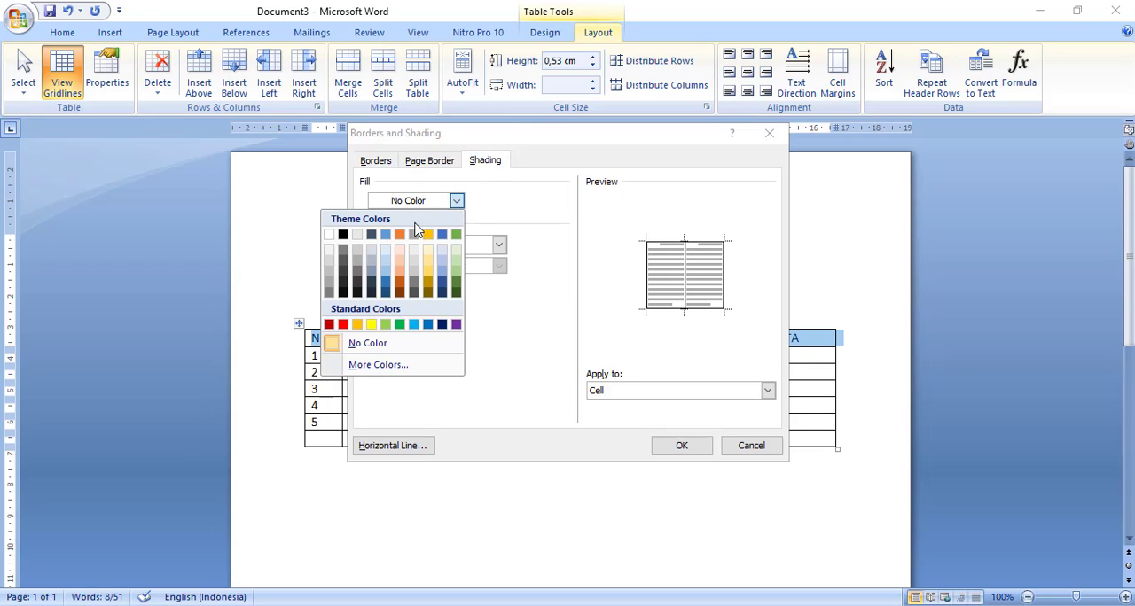
pyautogui.click(385, 234)
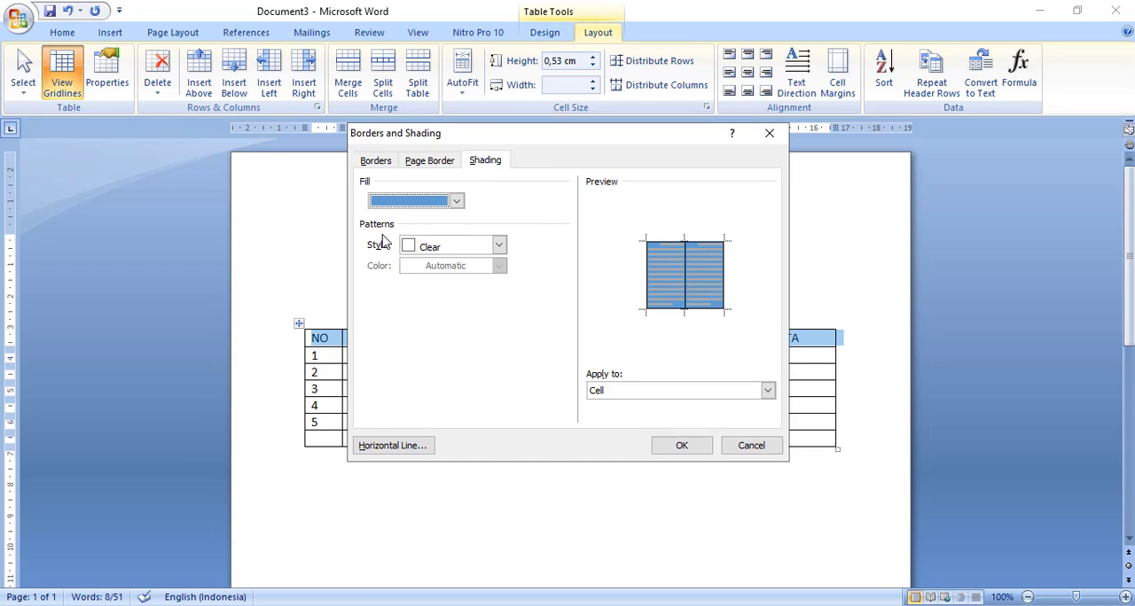
pyautogui.click(681, 446)
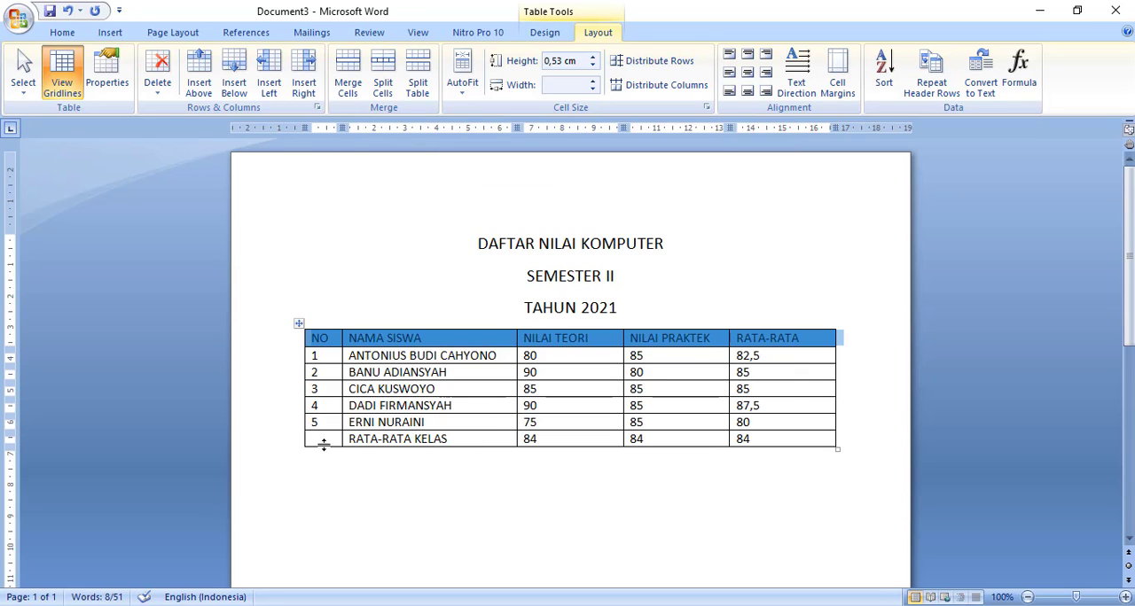
# - Shade the RATA-RATA KELAS row with the orange theme colour
pyautogui.click(294, 443)
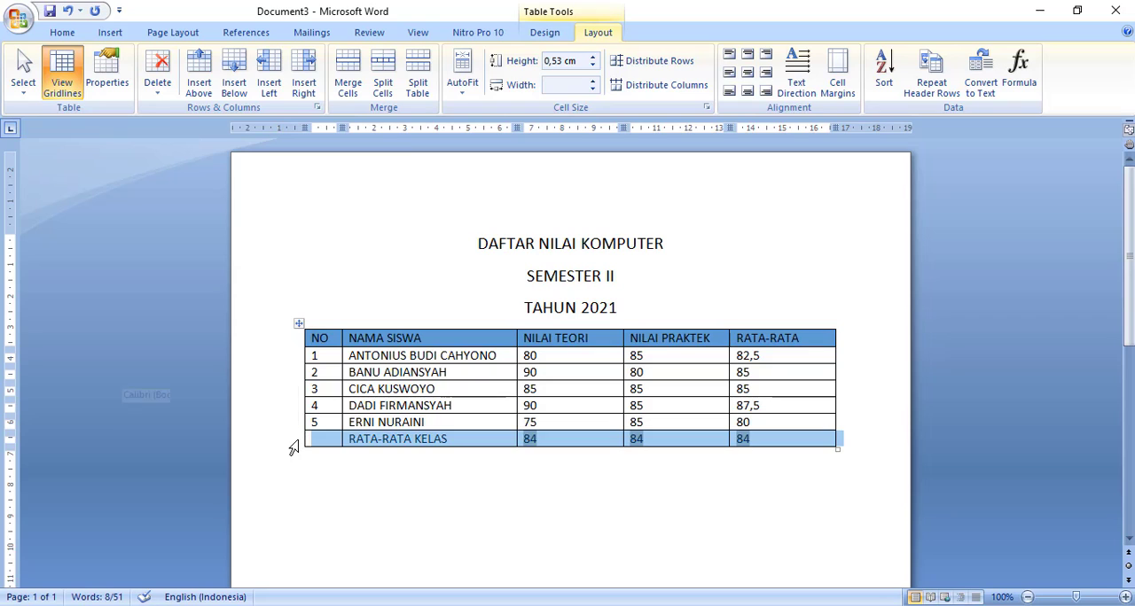
pyautogui.rightClick(397, 445)
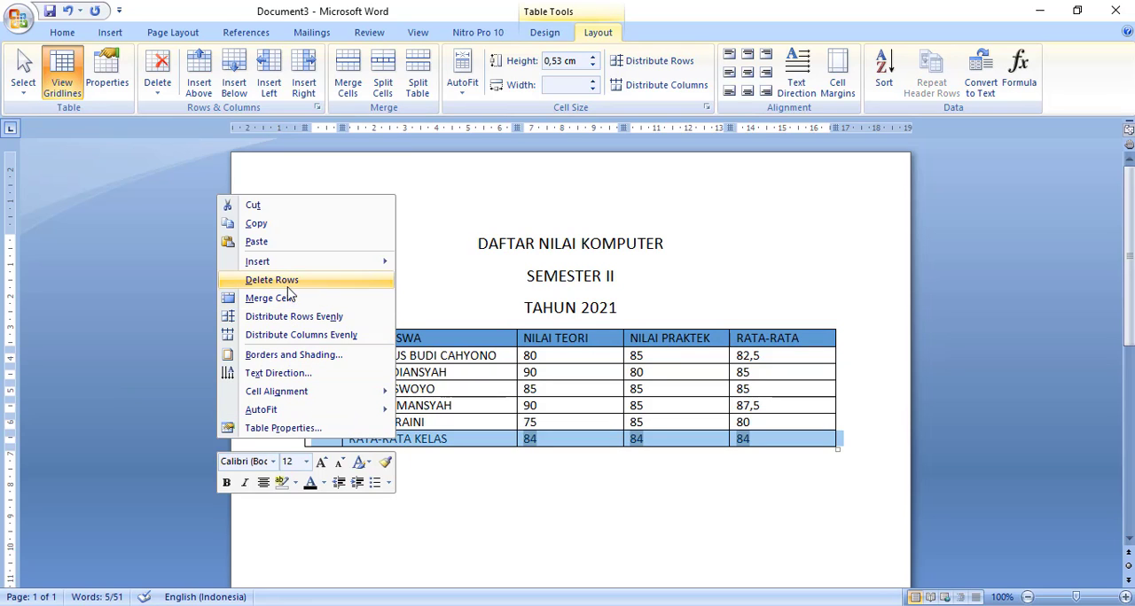
pyautogui.click(298, 353)
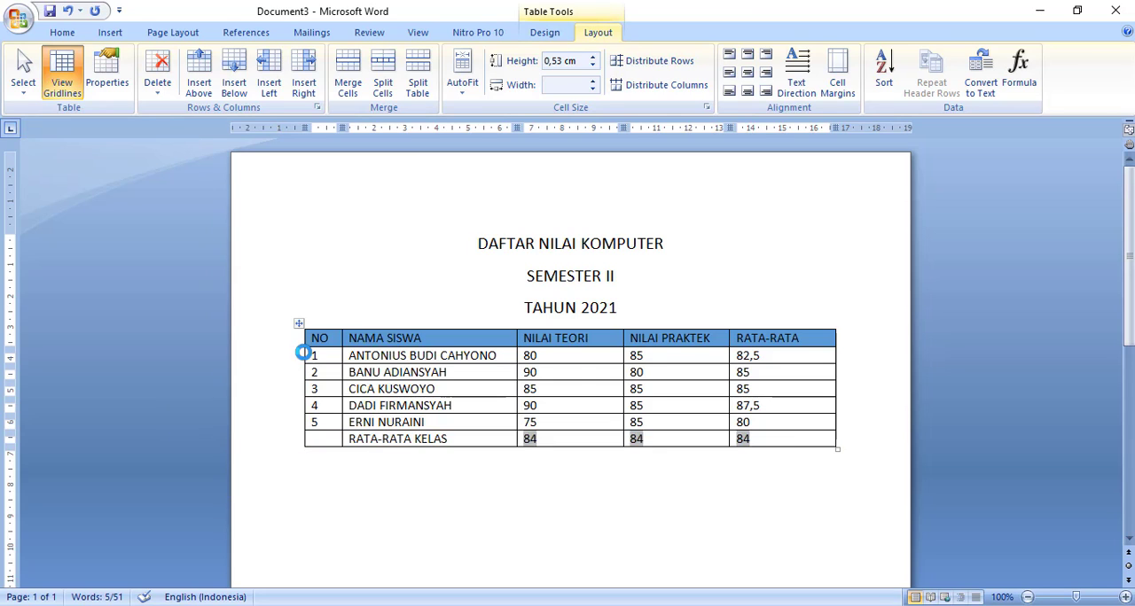
pyautogui.click(457, 200)
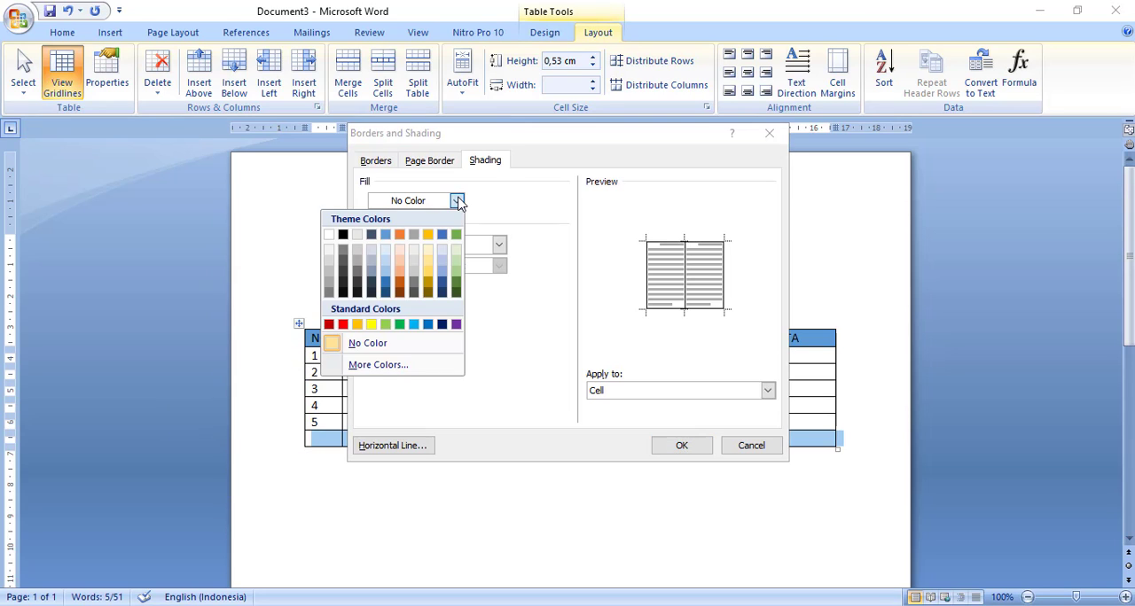
pyautogui.click(401, 234)
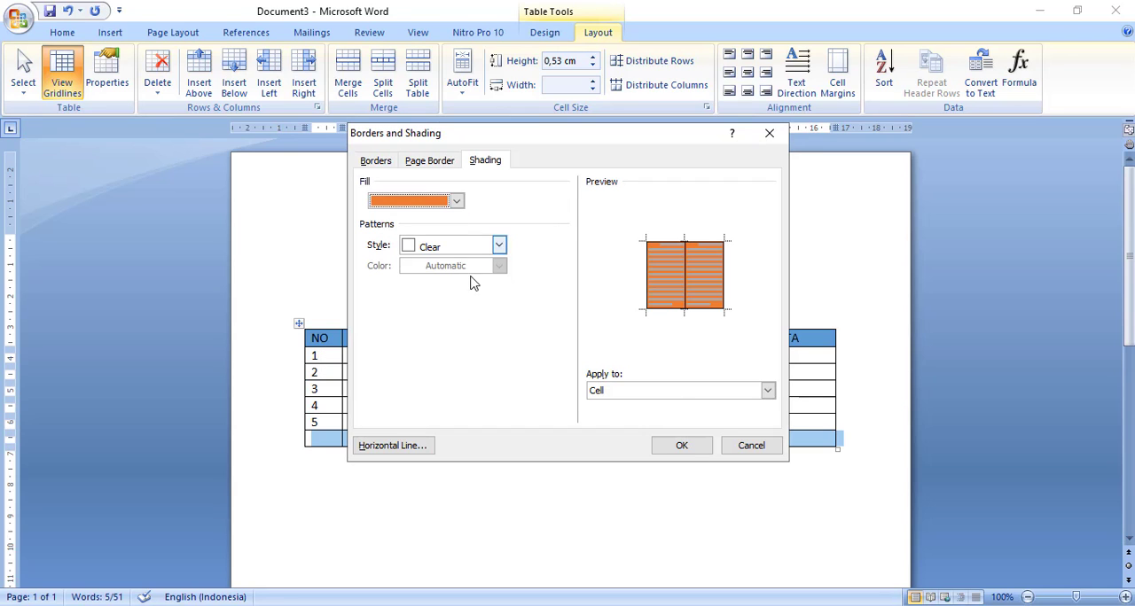
pyautogui.click(684, 445)
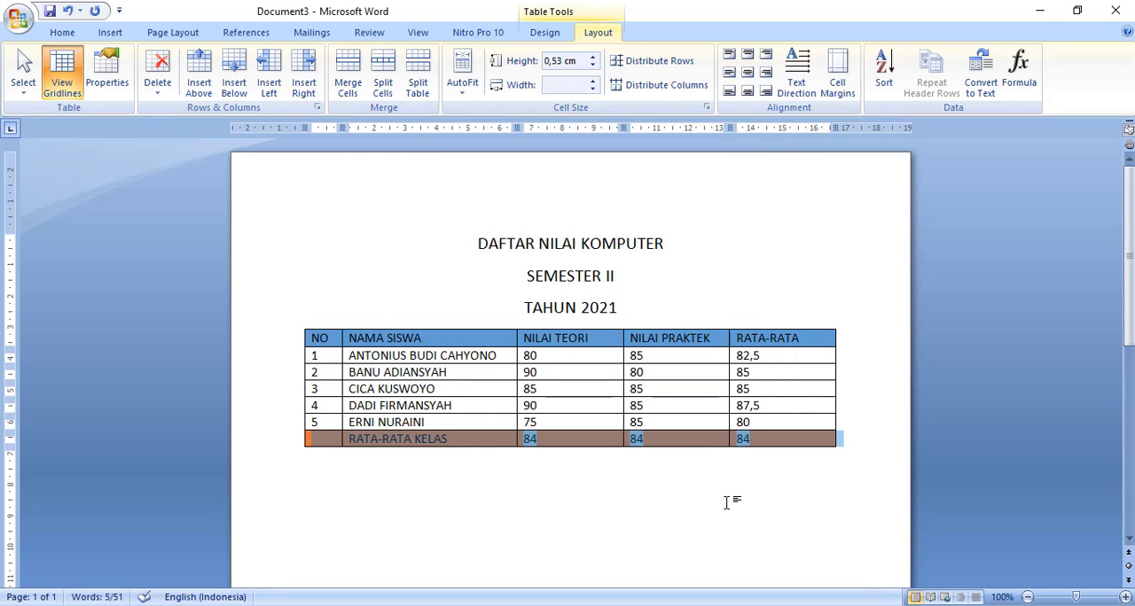
pyautogui.click(726, 503)
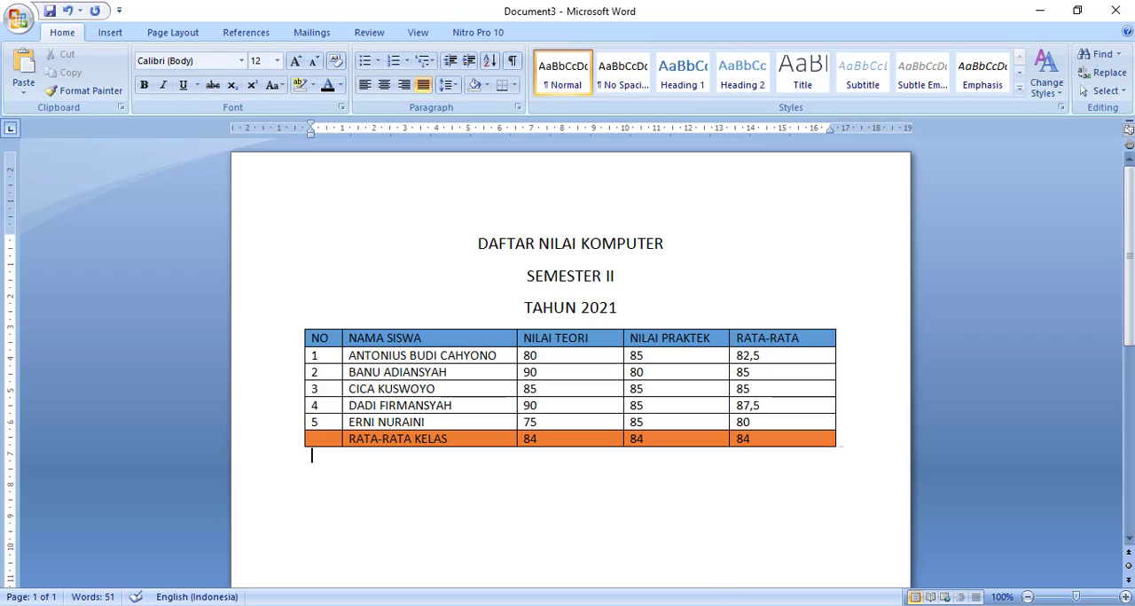
# - In Document4, add the line "SIMPANLAH LEMBAR KERJA DENGAN NAMA LATIHAN MENCARI RATA RATA" at the end of the notes
pyautogui.click(834, 571)
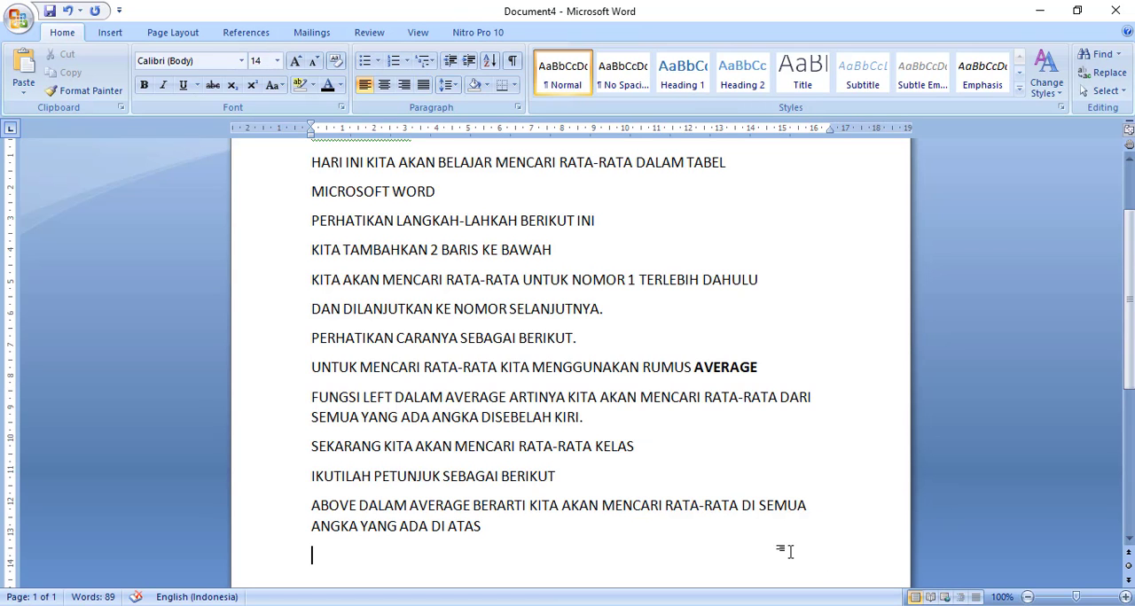
pyautogui.write('SIMPANLAH')
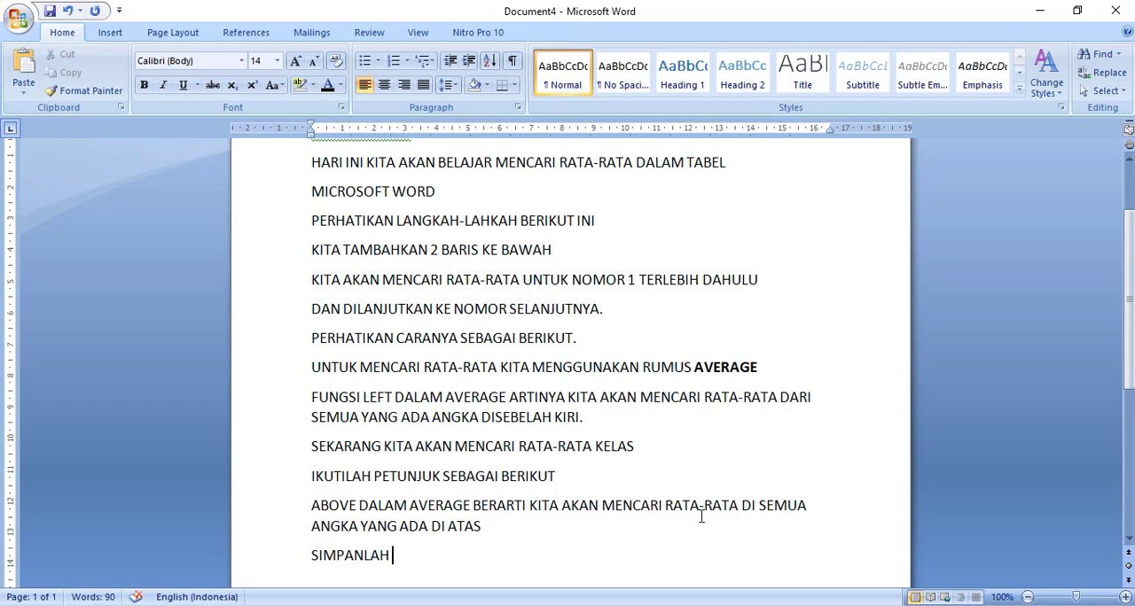
pyautogui.write(' LEMBAR KERJA D')
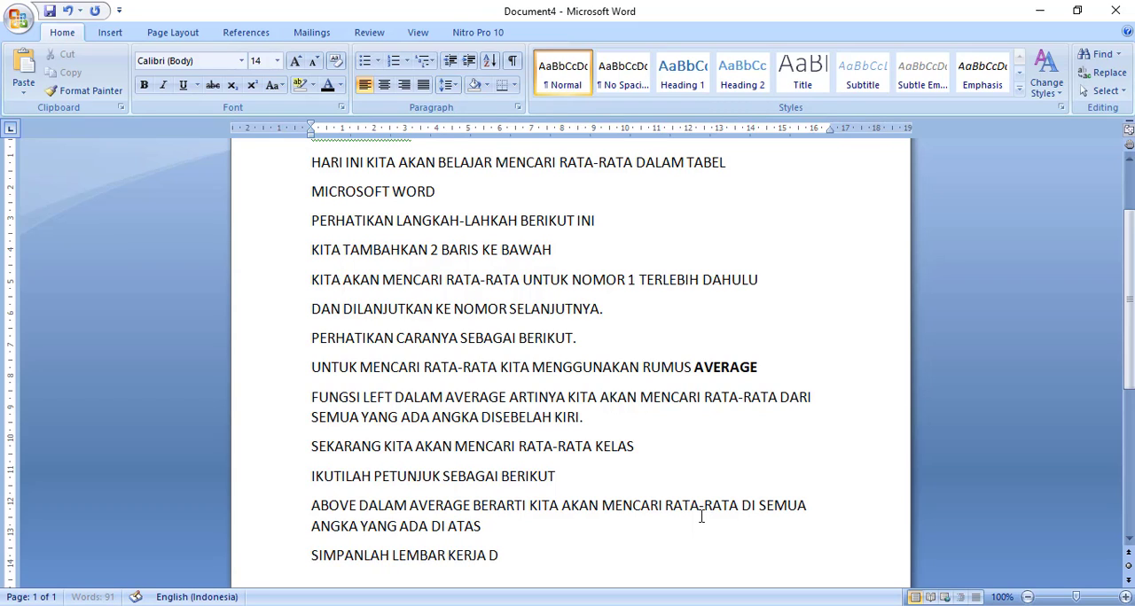
pyautogui.write('ENGAN NAMA')
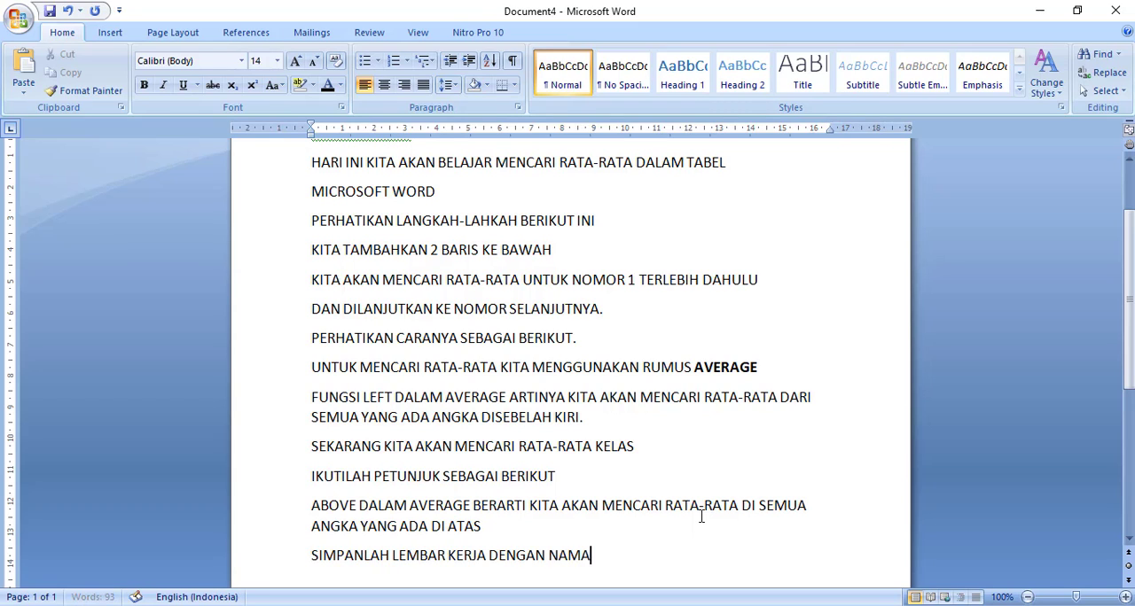
pyautogui.write(' LATIHAN MEN')
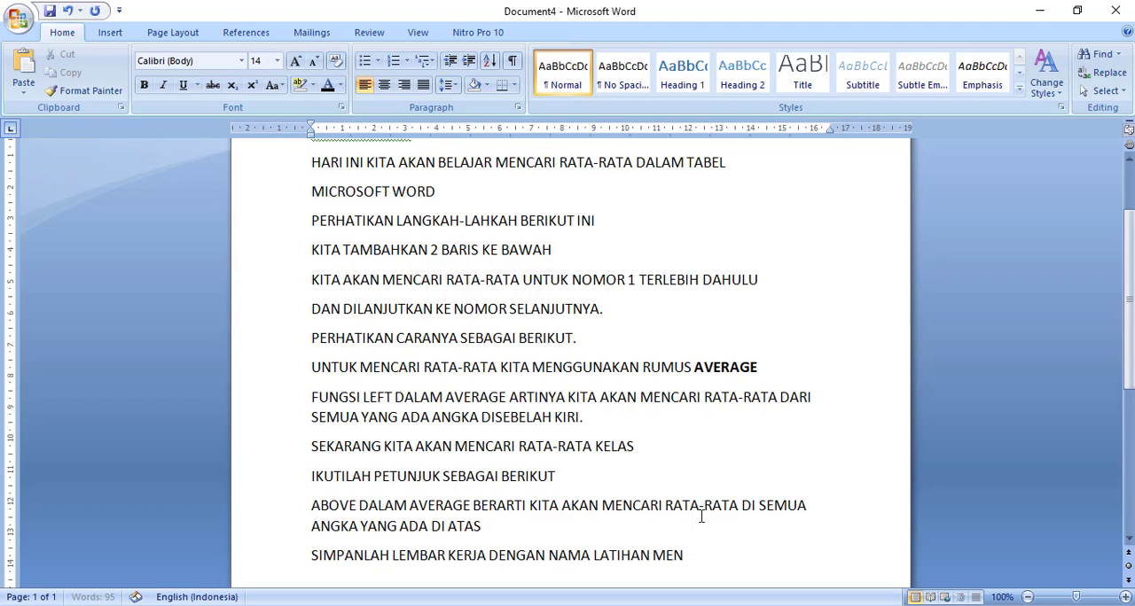
pyautogui.write('CARI RATA RATA')
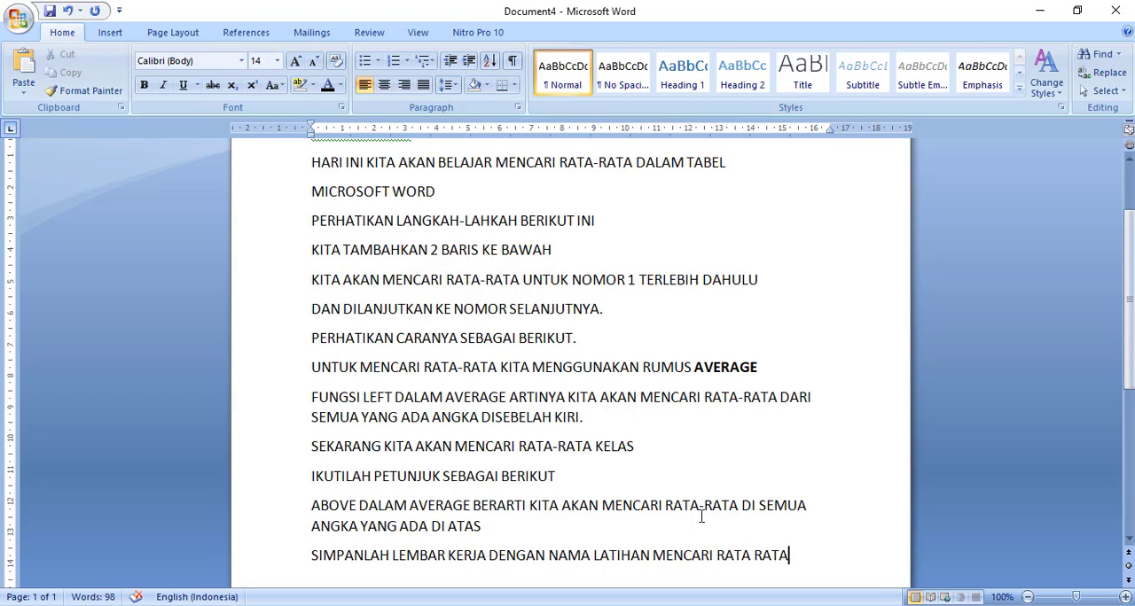
# - Back in Document3, start saving the grade table document
pyautogui.moveTo(730, 604)
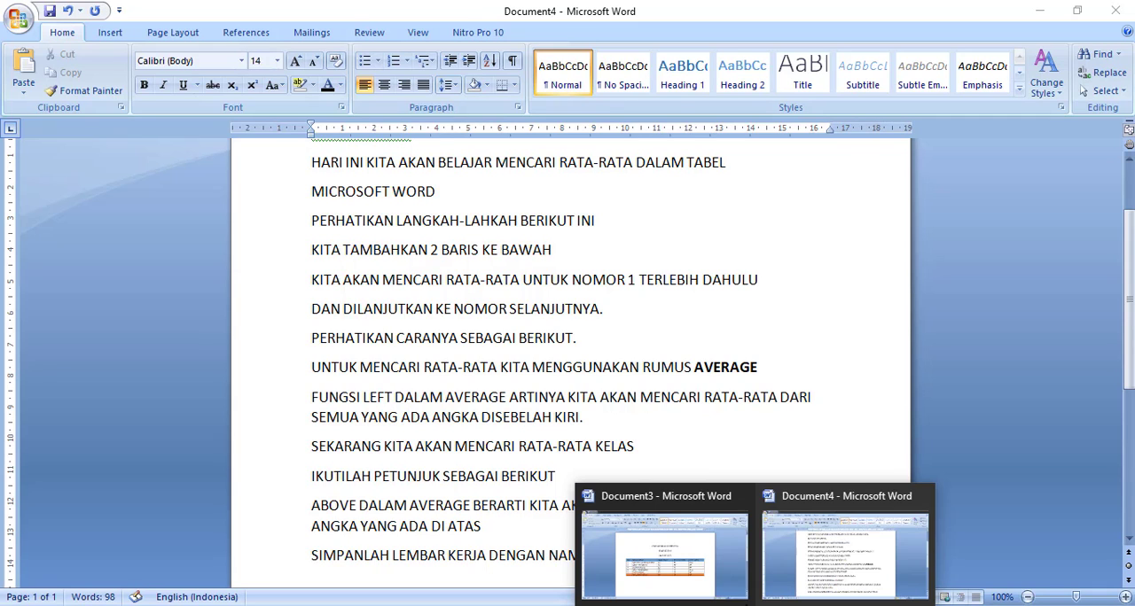
pyautogui.click(682, 564)
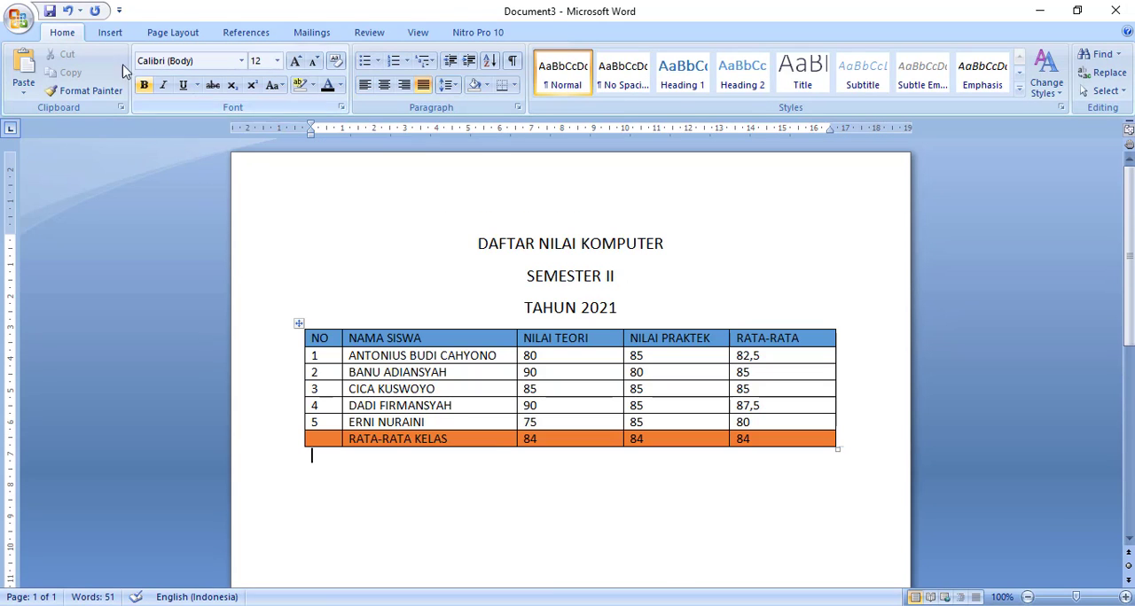
pyautogui.click(16, 22)
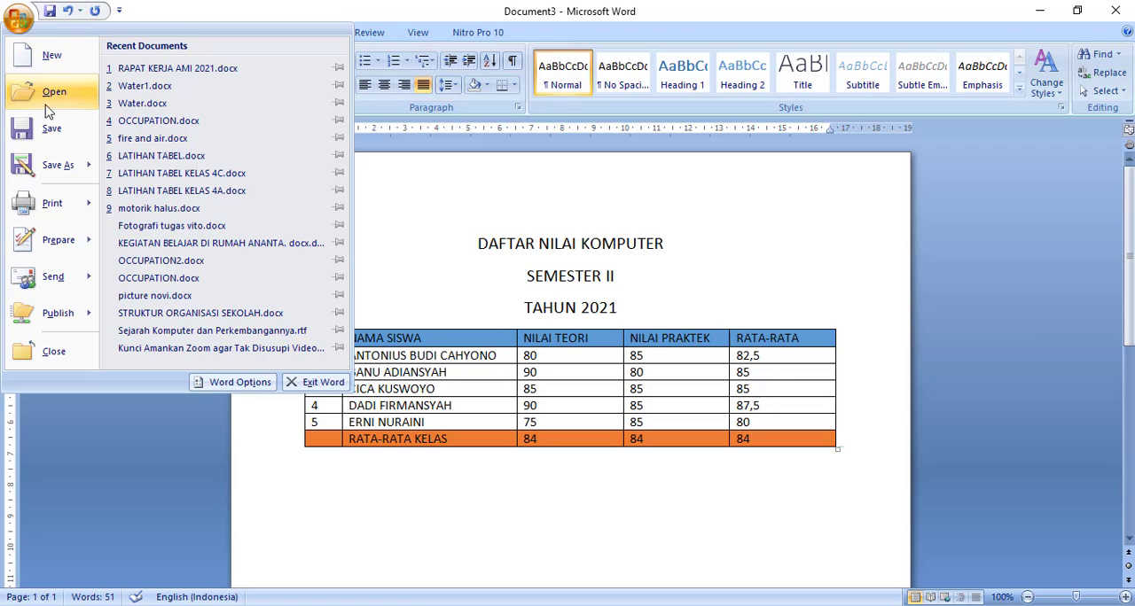
pyautogui.click(48, 134)
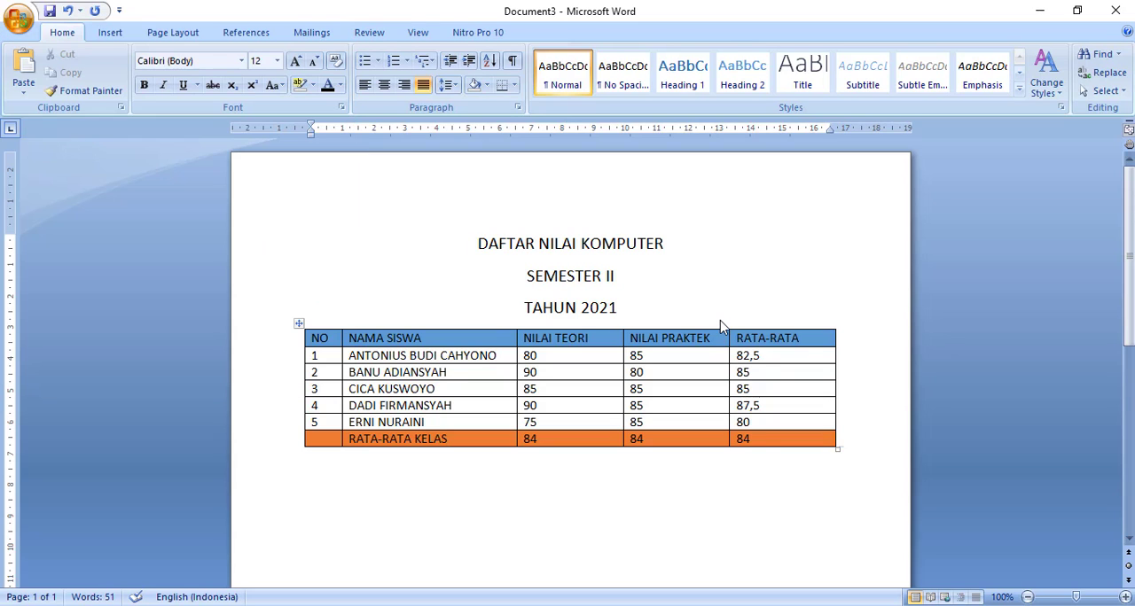
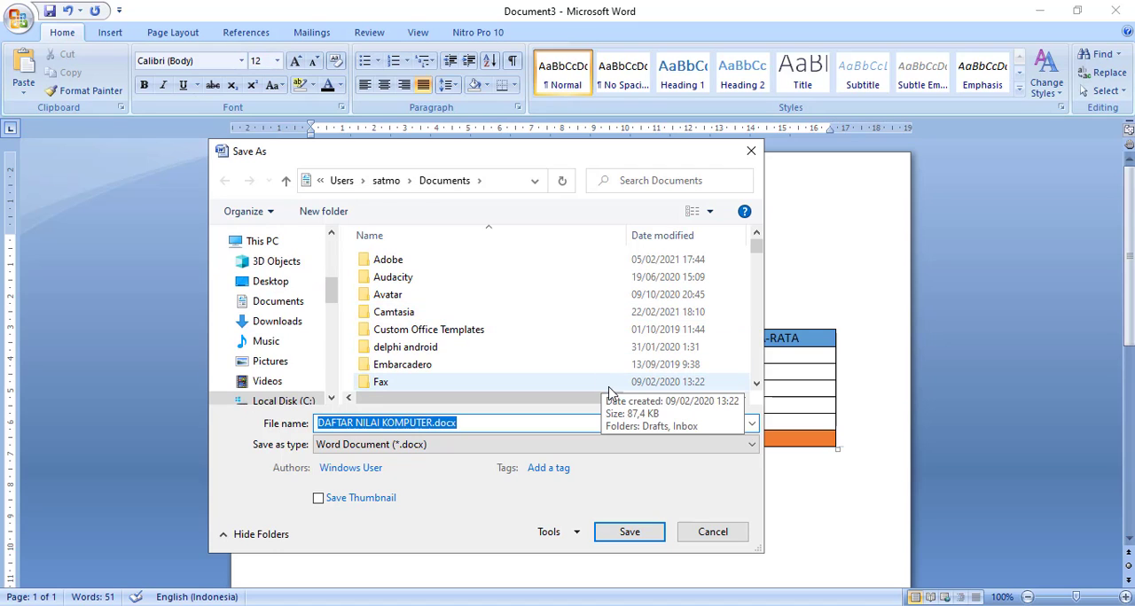
# - Save the grade table document as a Word Document named "LATIHAN MENCARI RATA RATA" in the Documents folder
pyautogui.write('LATIHAN M')
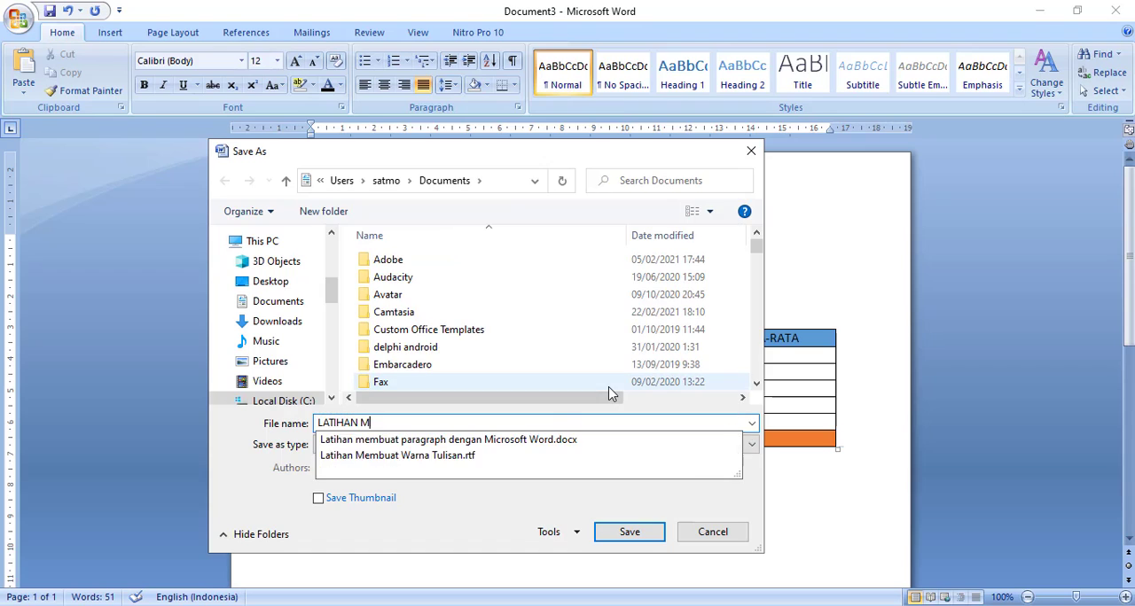
pyautogui.write('ENCARI RATA RATA')
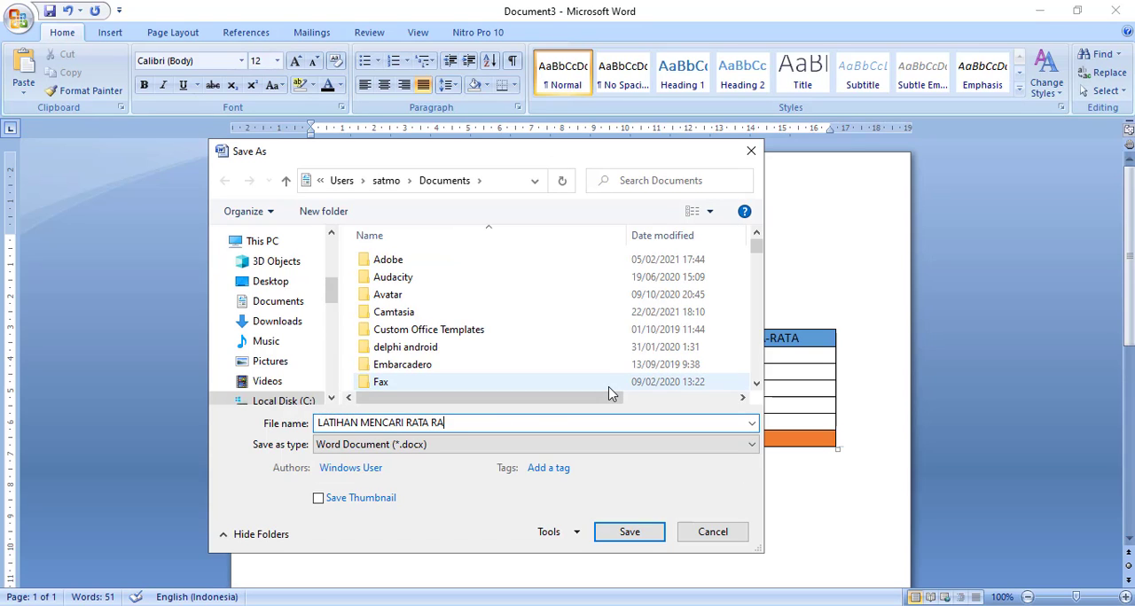
pyautogui.click(628, 532)
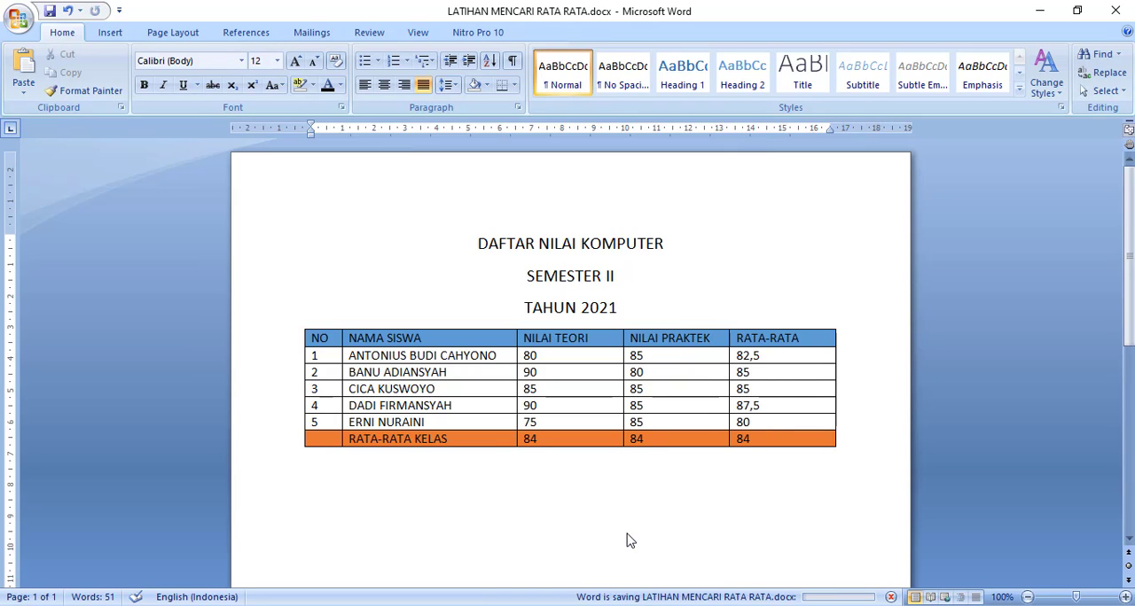
# - In Document4, add the line "LATIHAN MENCARI RATA-RATA DALAM TABEL MICROSOFT WORD SUDAH SELESAI." at the end of the notes
pyautogui.moveTo(754, 605)
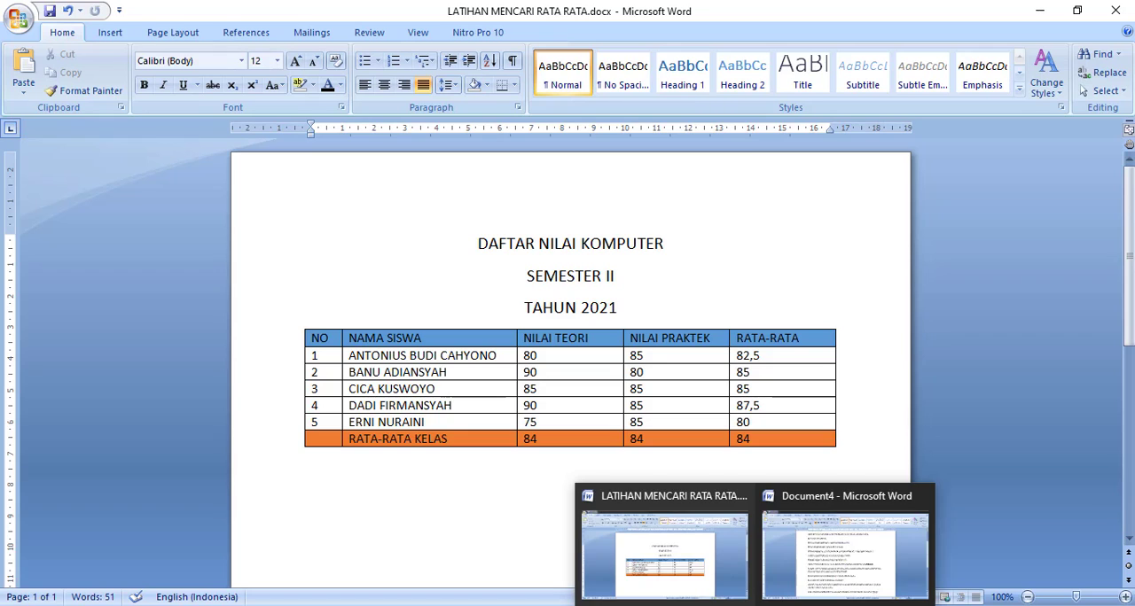
pyautogui.click(847, 560)
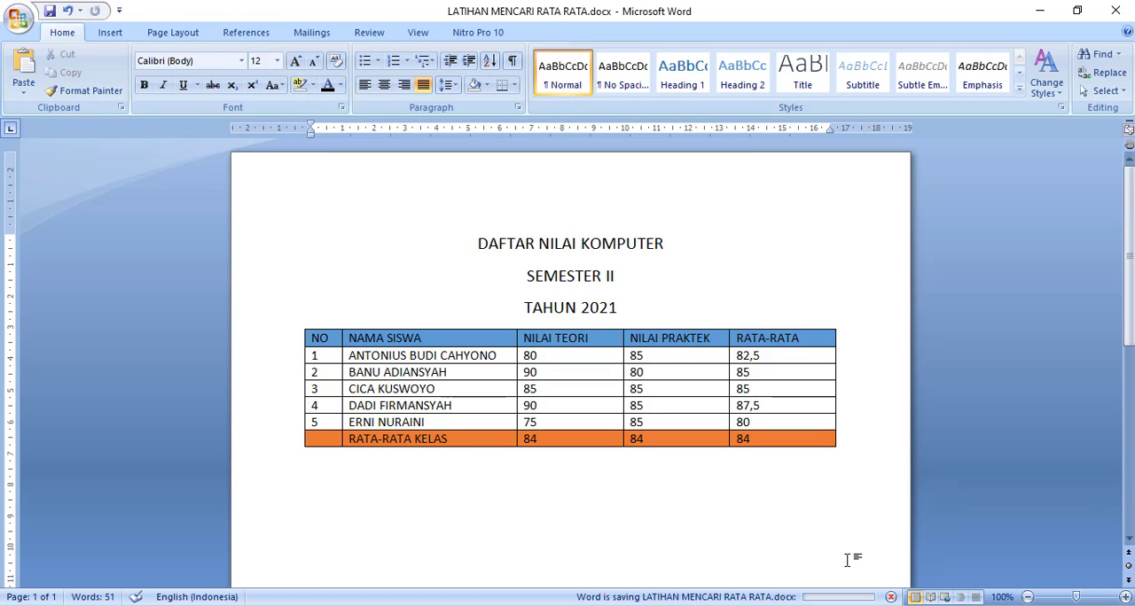
pyautogui.moveTo(798, 605)
pyautogui.click(820, 580)
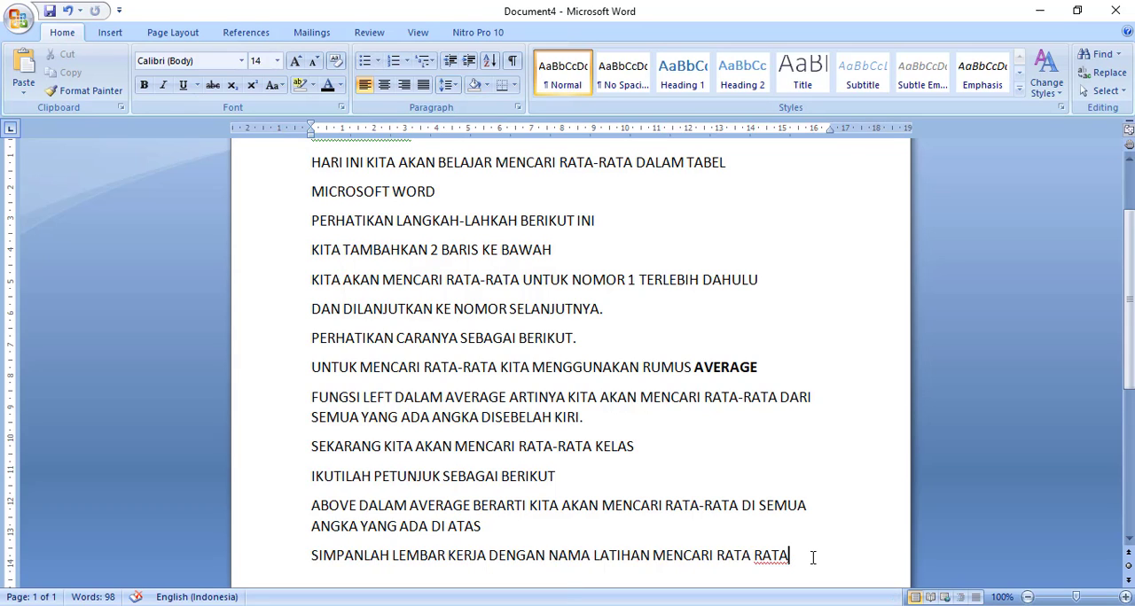
pyautogui.press('Return')
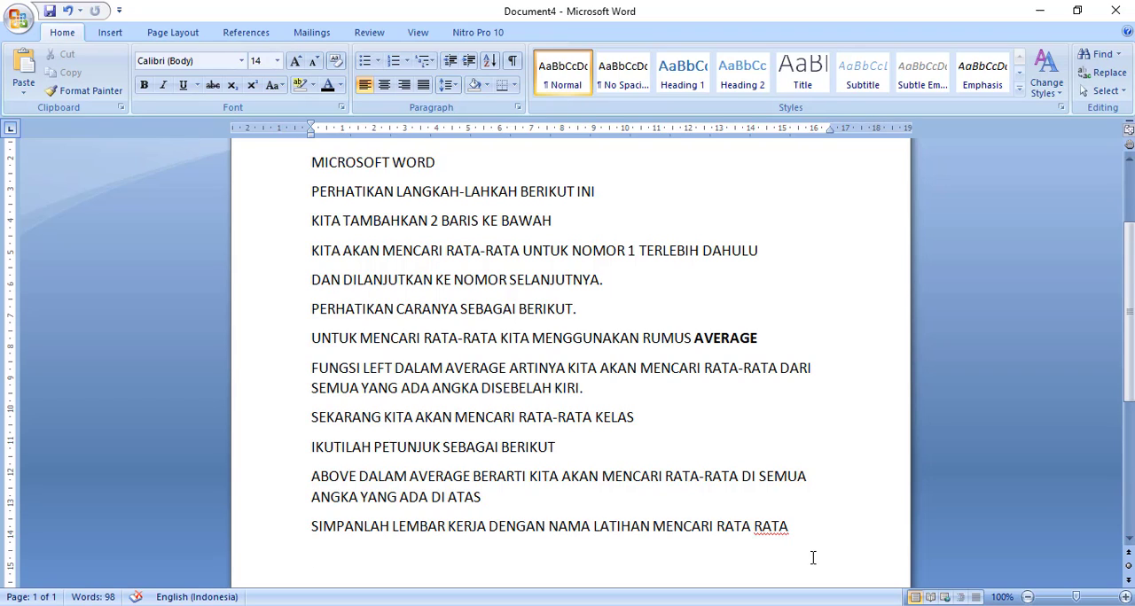
pyautogui.write('LATIHAN')
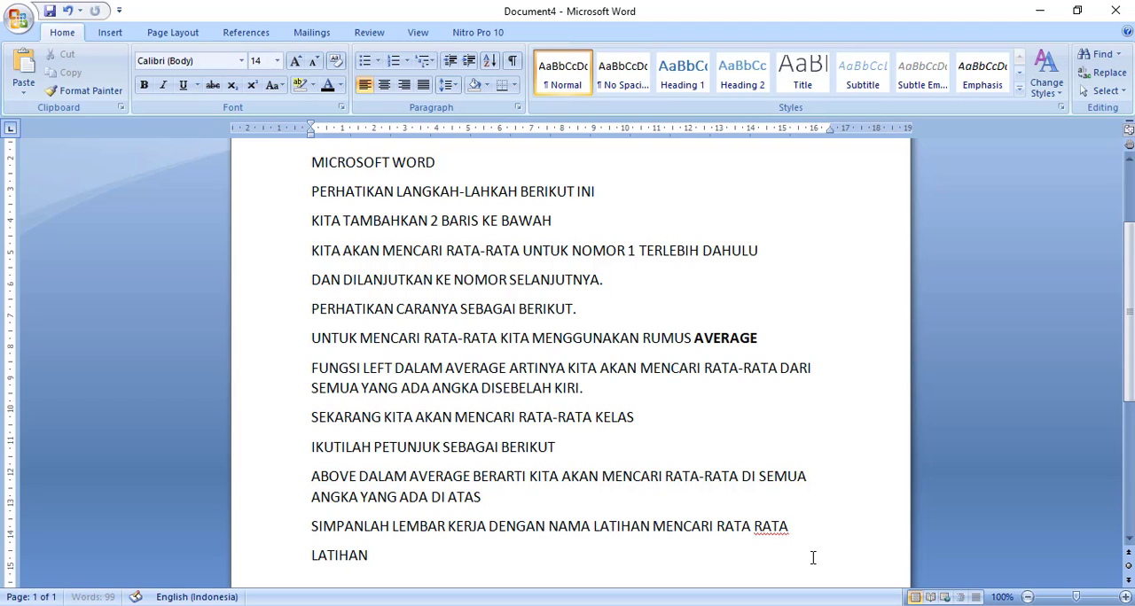
pyautogui.write(' M')
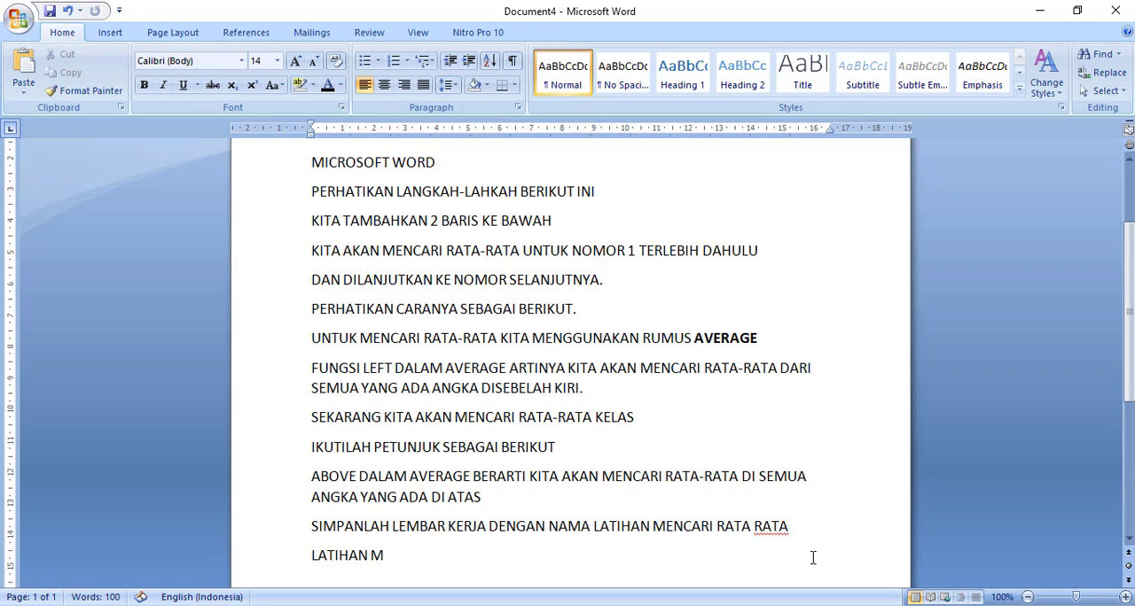
pyautogui.write('ENCARI RA')
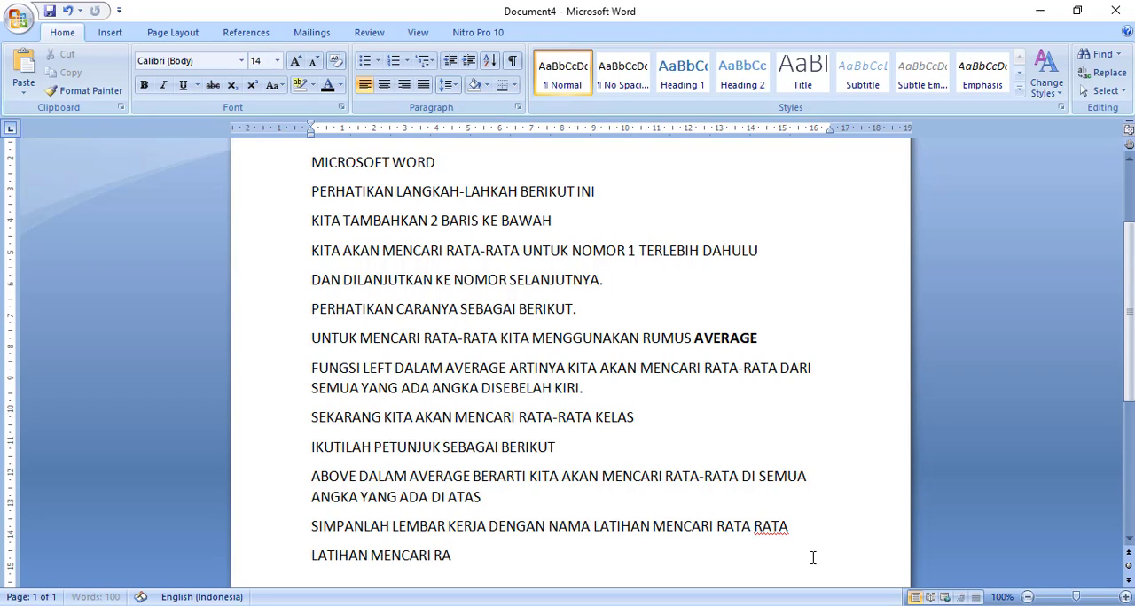
pyautogui.write('TA-RATA DALAM TABEL')
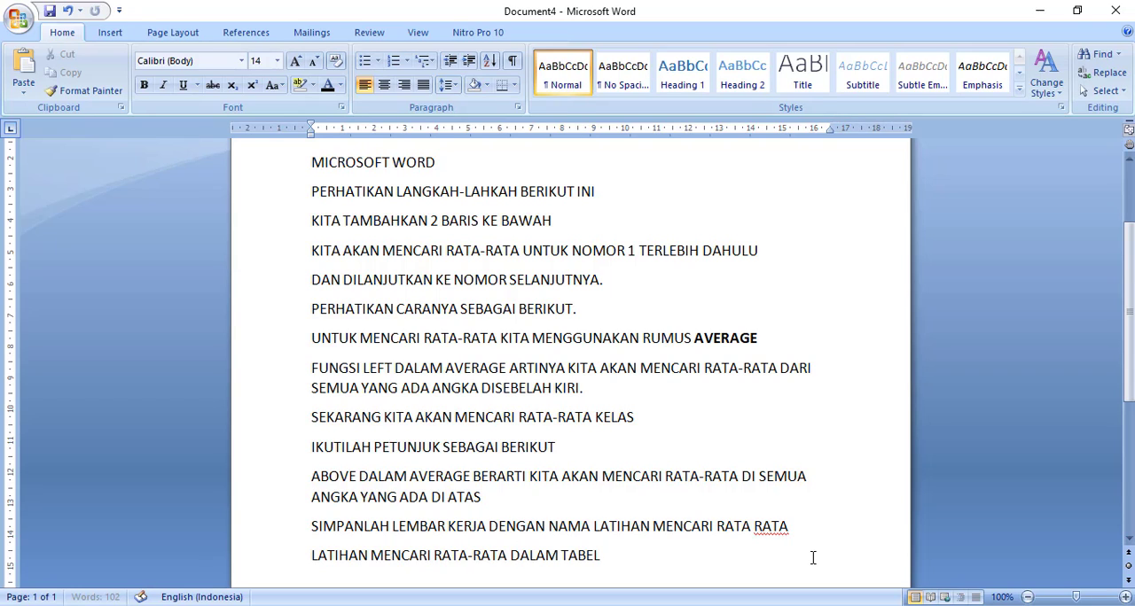
pyautogui.write(' MICROSOFT WO')
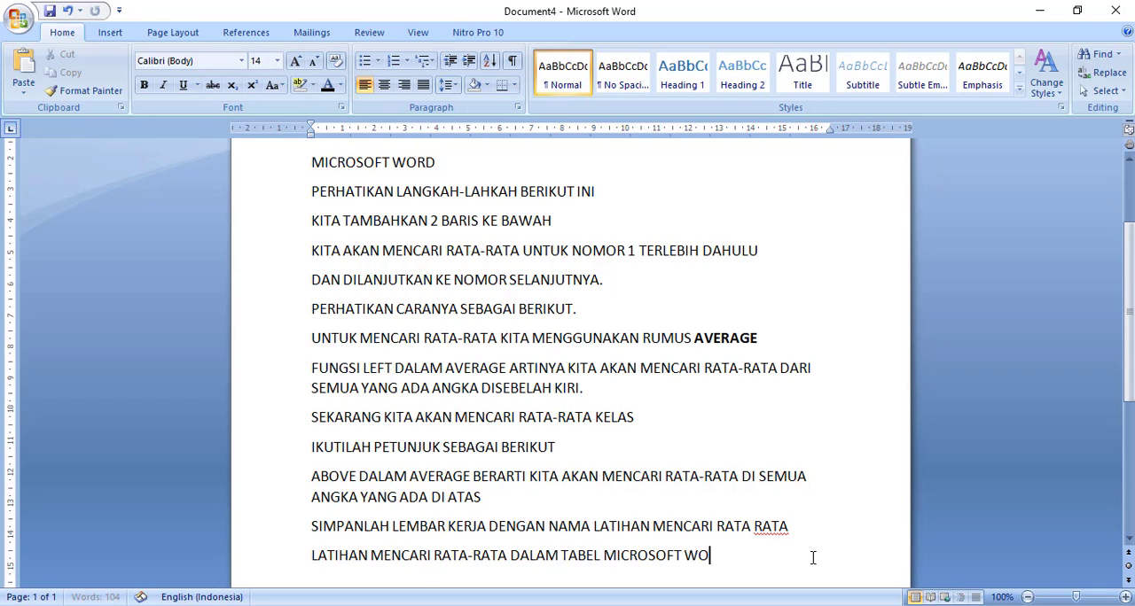
pyautogui.write('RD SUDAH SELESAI')
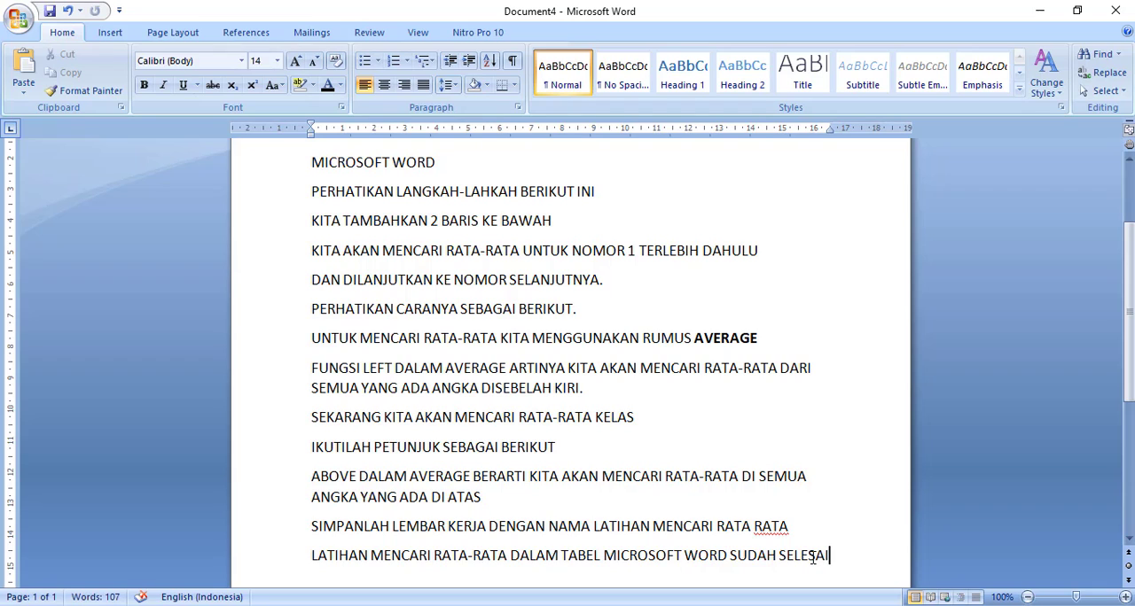
pyautogui.write('.')
# - Add a new paragraph reading "JANGAN LUPA KLIK SUBSCRIBE, NYALAKAN LONCENG DAN LIKE AGAR BISA MENGIKUTI VIDEO LAINNYA."
pyautogui.press('Return')
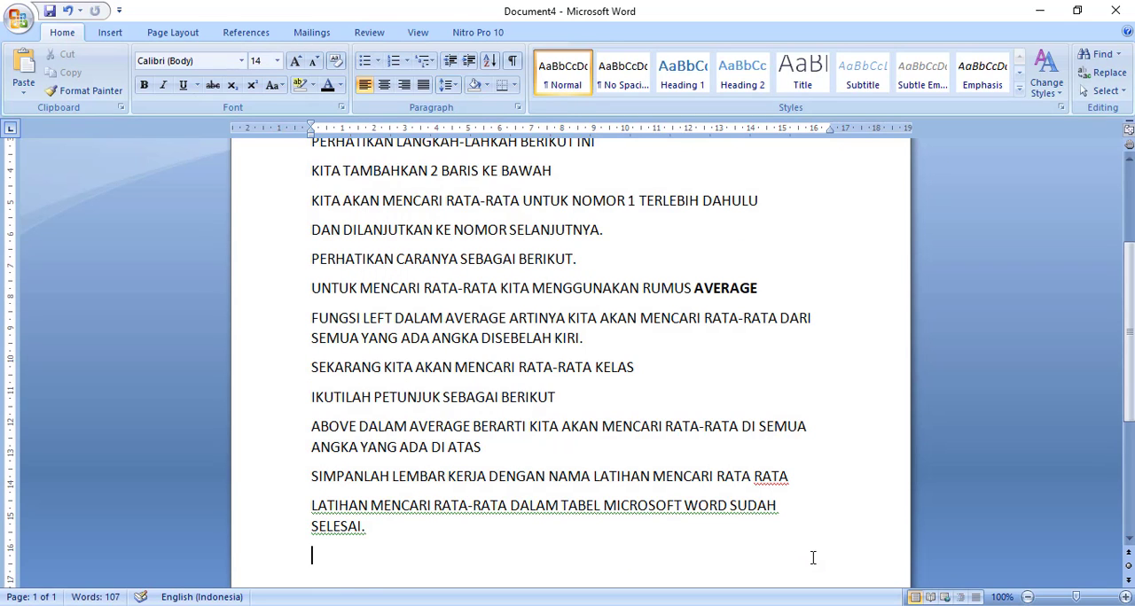
pyautogui.write('JANGAN LUP')
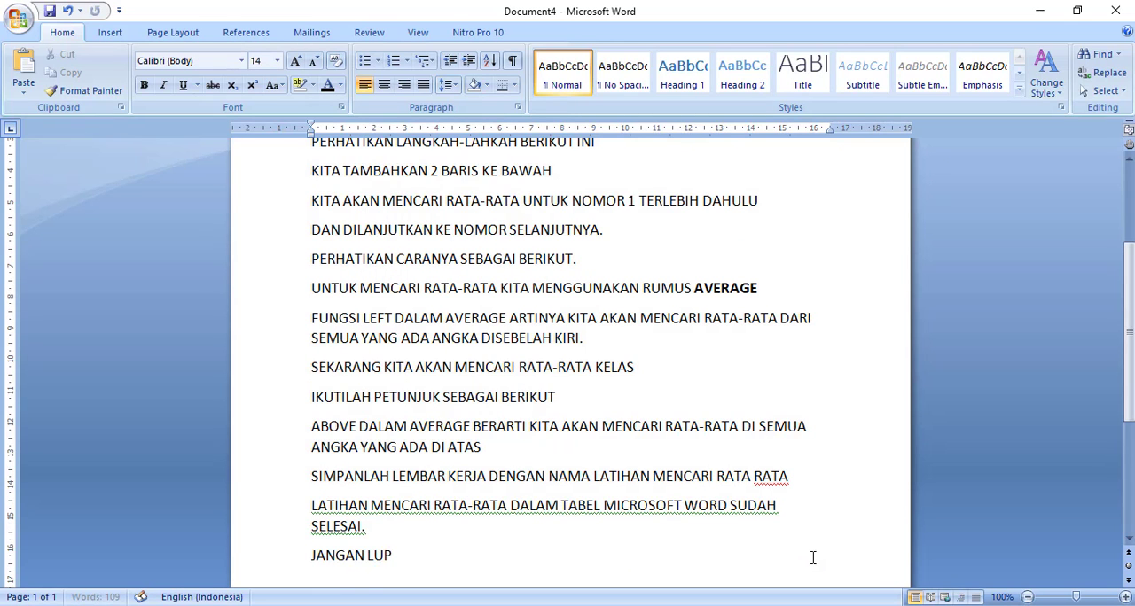
pyautogui.write('A KLIK SUBSCRIBE')
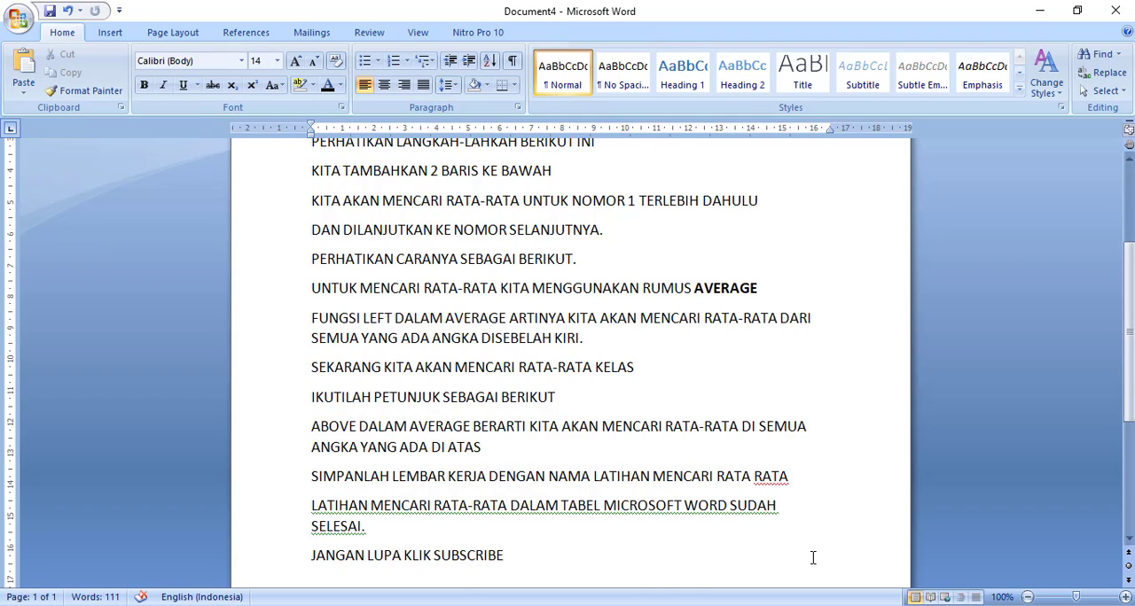
pyautogui.write(', NYALAKAN')
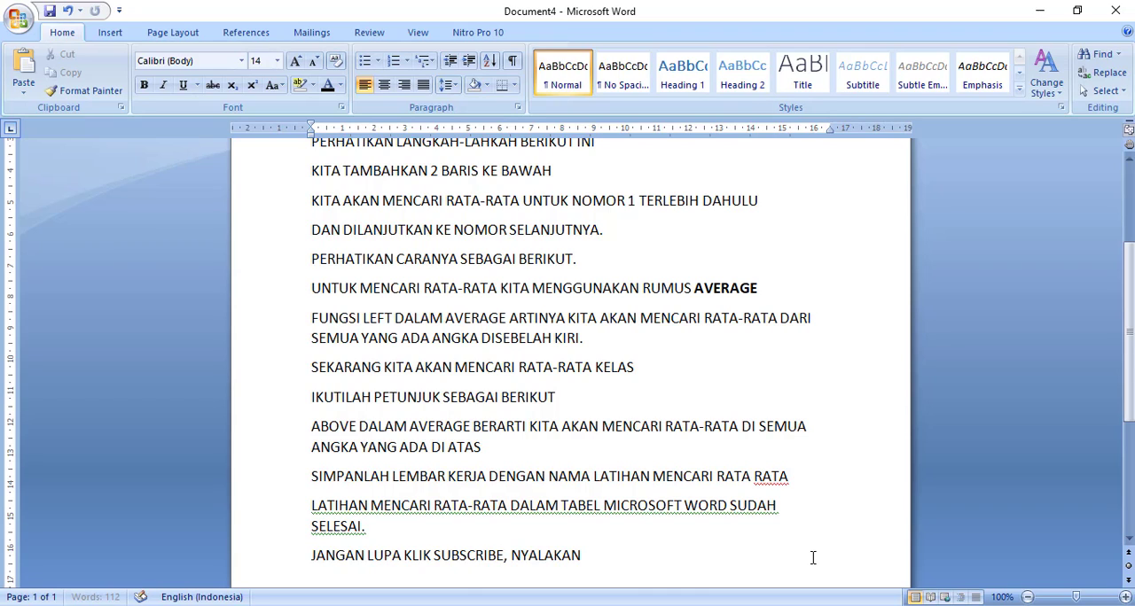
pyautogui.write(' LONCENG DAN LIKE')
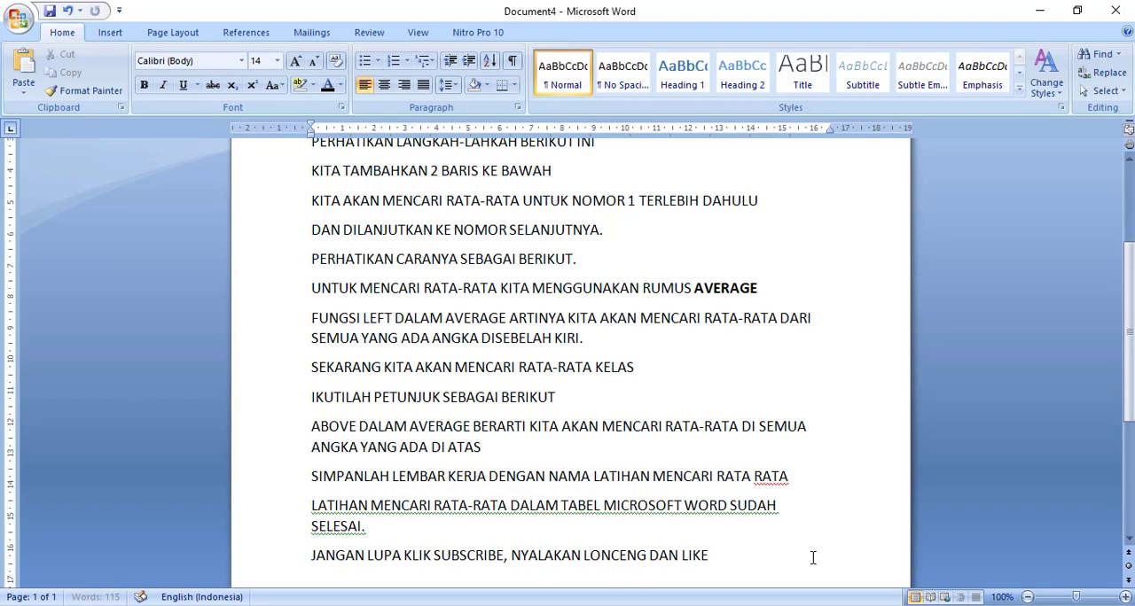
pyautogui.write(' AGAR BISA MENGIKU')
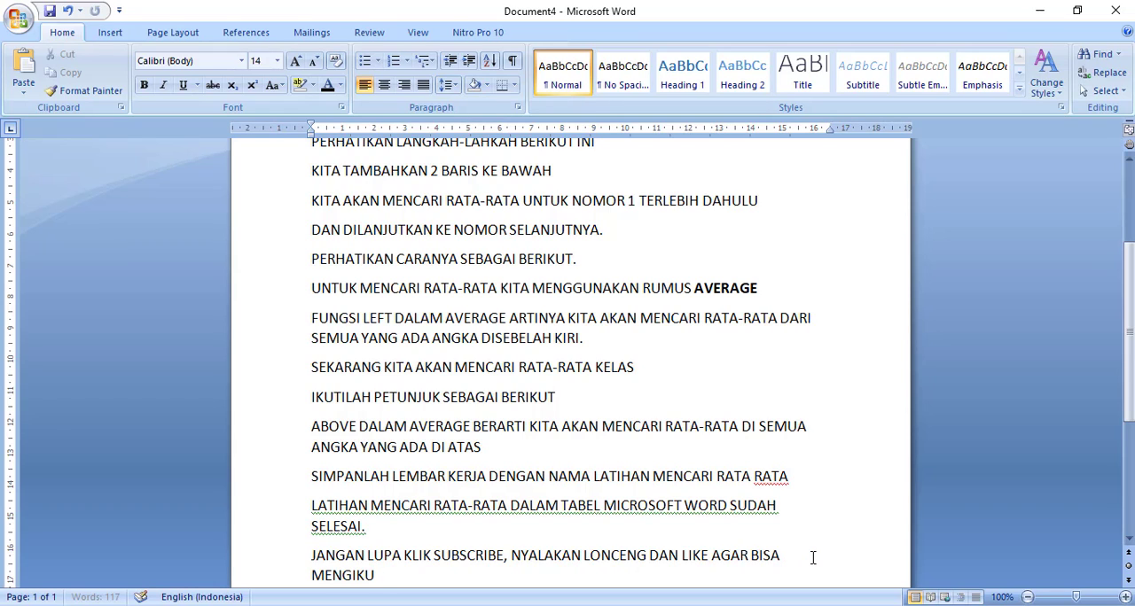
pyautogui.write('TI ')
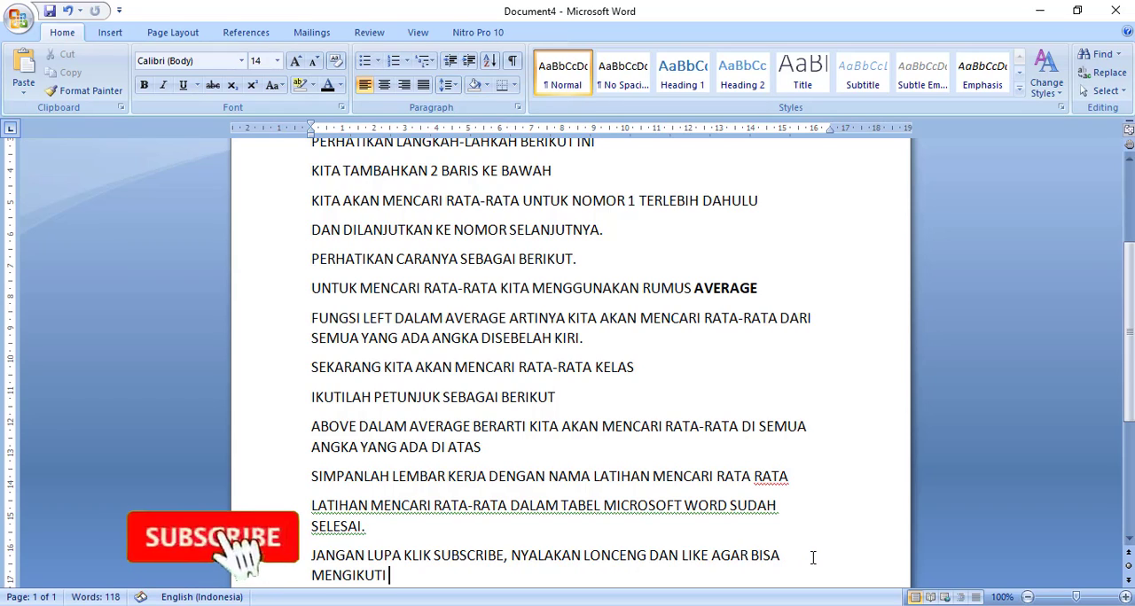
pyautogui.write('VIDEO LA')
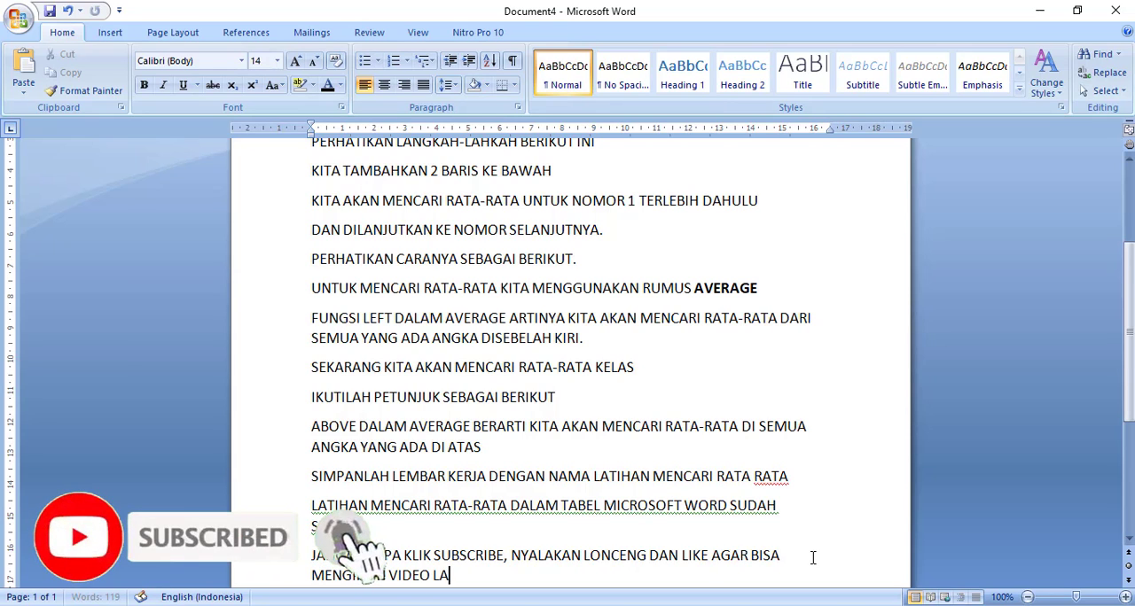
pyautogui.write('INNYA.')
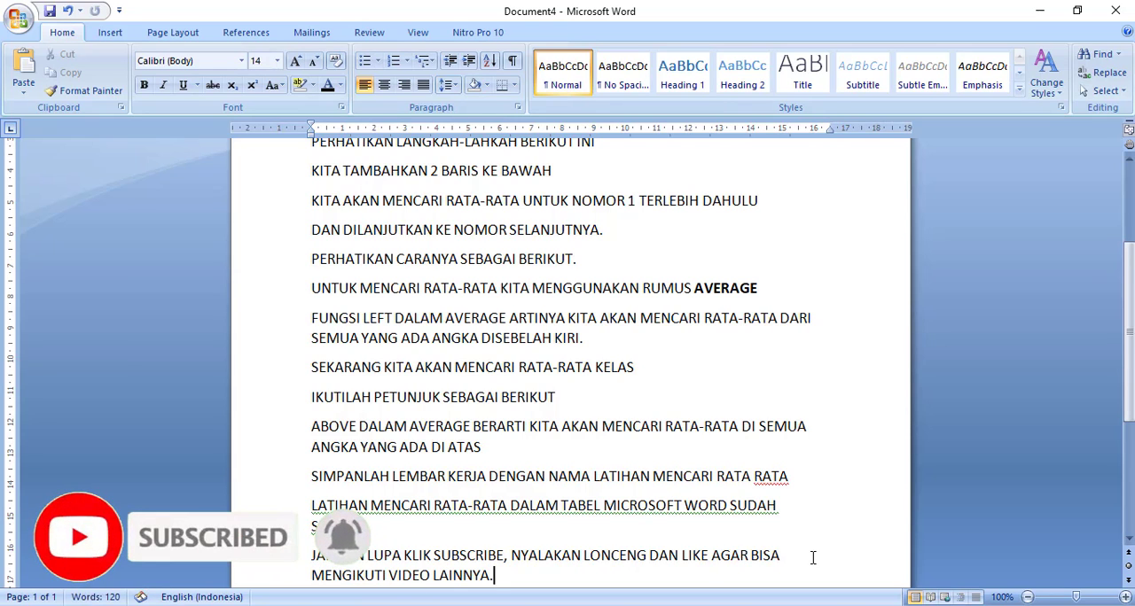
# - Add the closing line "TERIMAKASIH" below the subscribe paragraph at the end of the notes
pyautogui.press('Return')
pyautogui.write('TERIMAK')
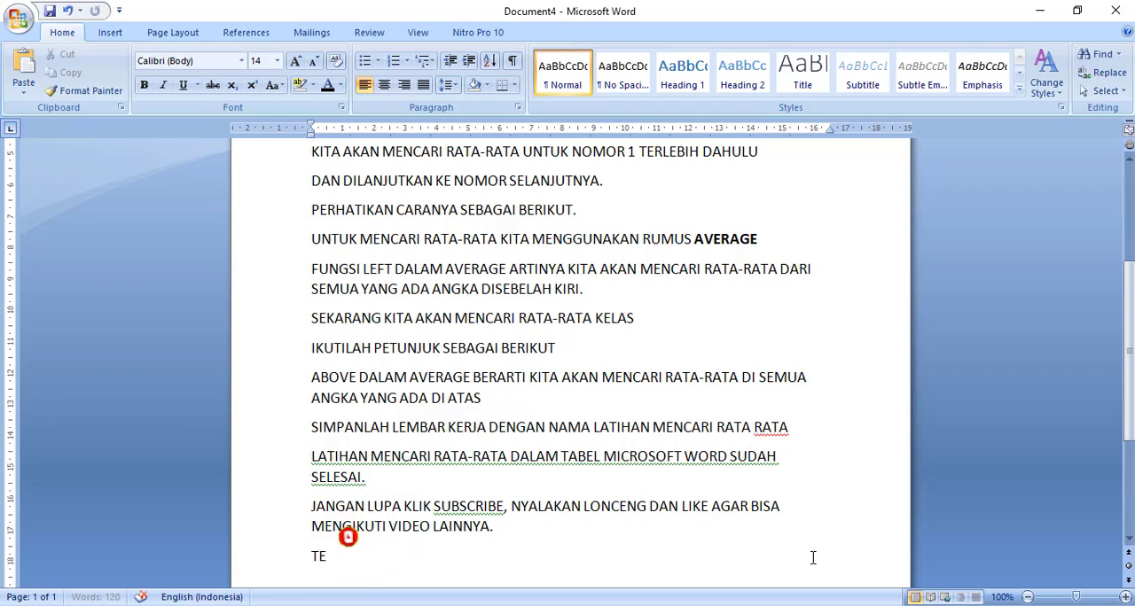
pyautogui.write('ASIH')
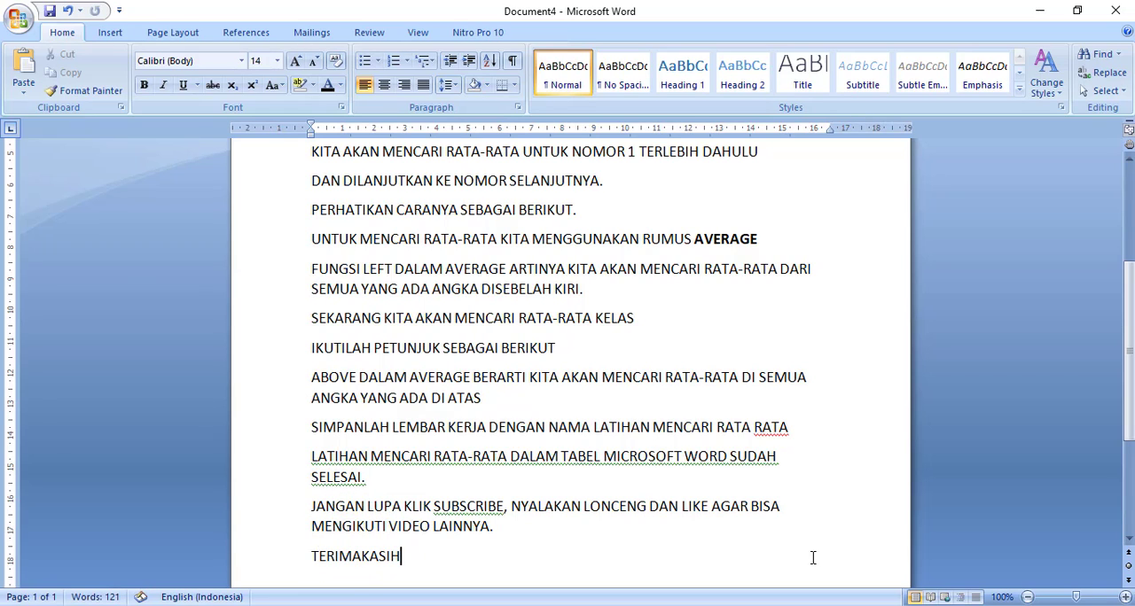